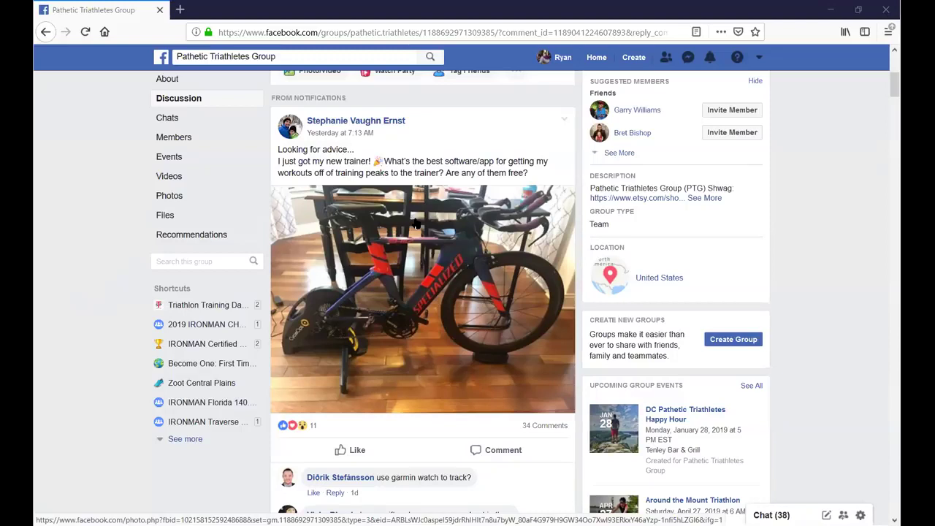
Read through the comments on the group post asking how to get TrainingPeaks workouts to the trainer, including the Zwift export replies.
scroll(415, 222, "down", 15)
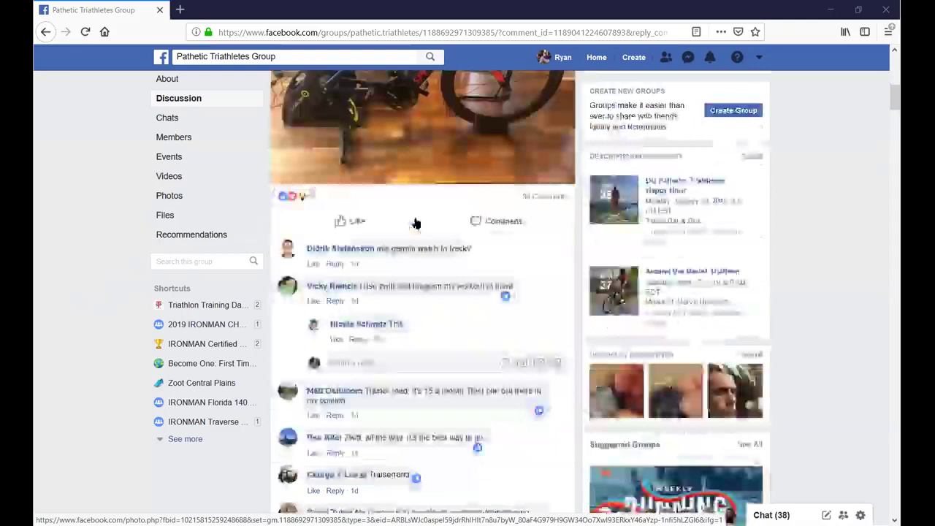
scroll(415, 221, "down", 3)
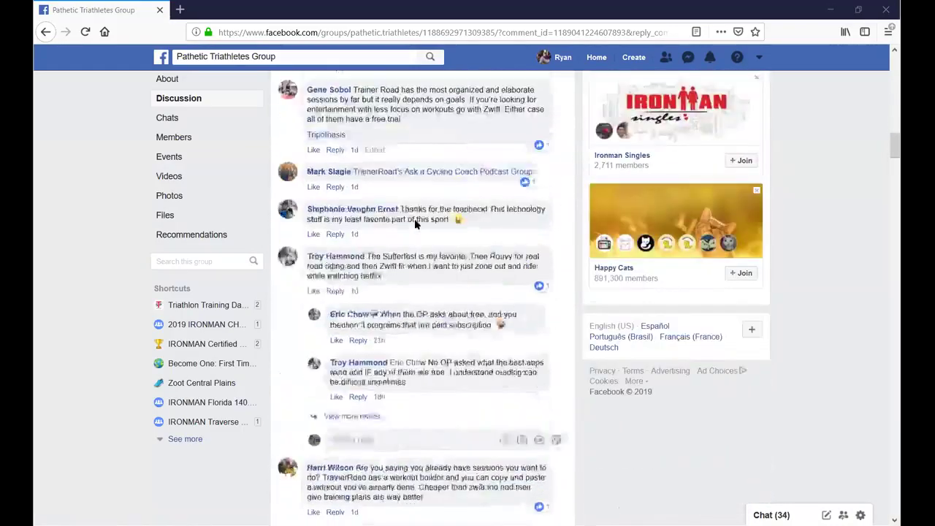
scroll(406, 250, "up", 5)
scroll(442, 259, "down", 10)
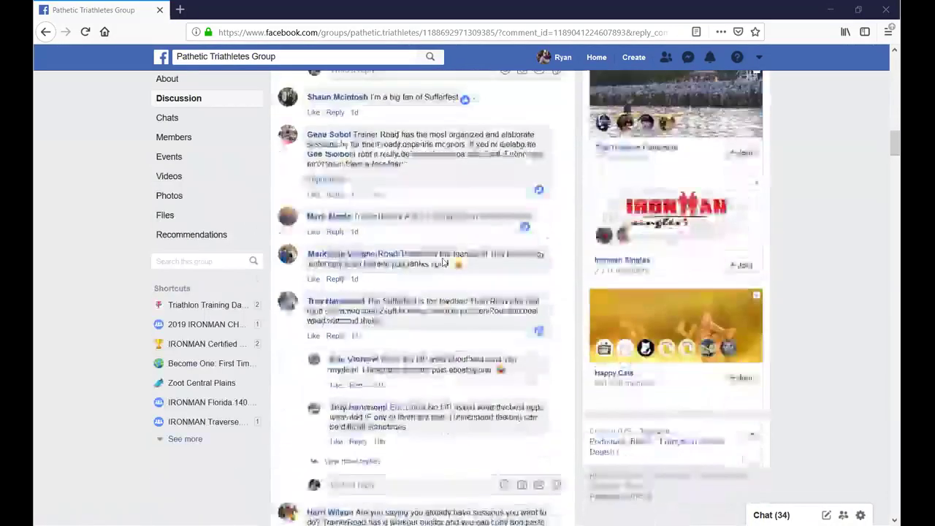
scroll(442, 261, "down", 5)
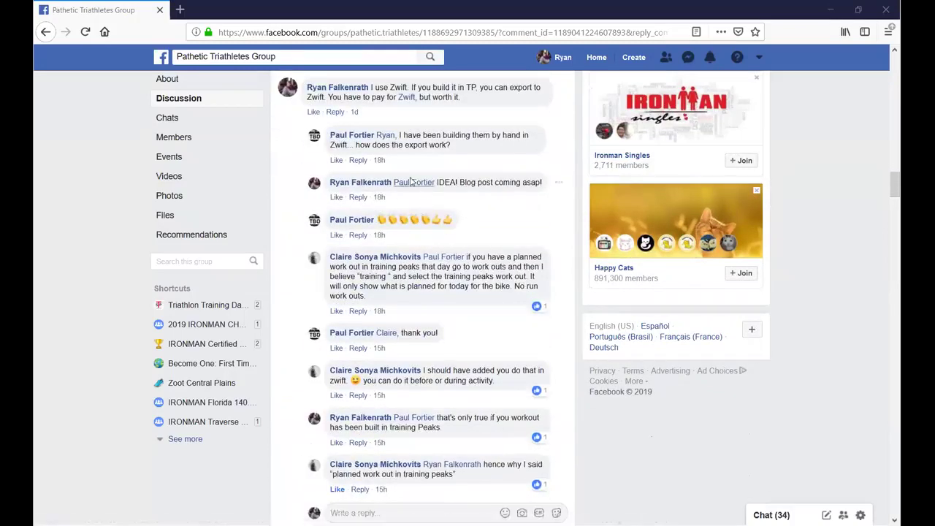
scroll(428, 192, "up", 1)
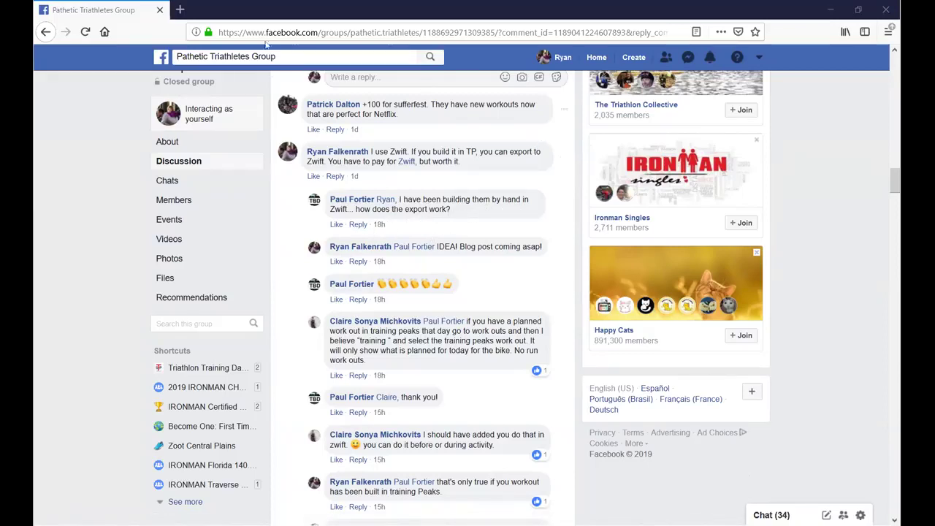
Open TrainingPeaks in a new browser tab, launch its app and bring up the training calendar.
left_click(180, 10)
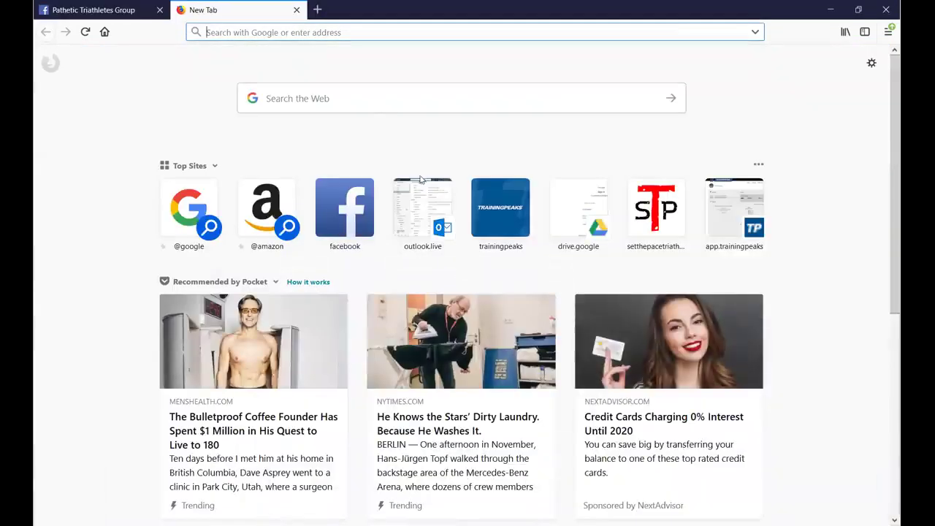
left_click(500, 207)
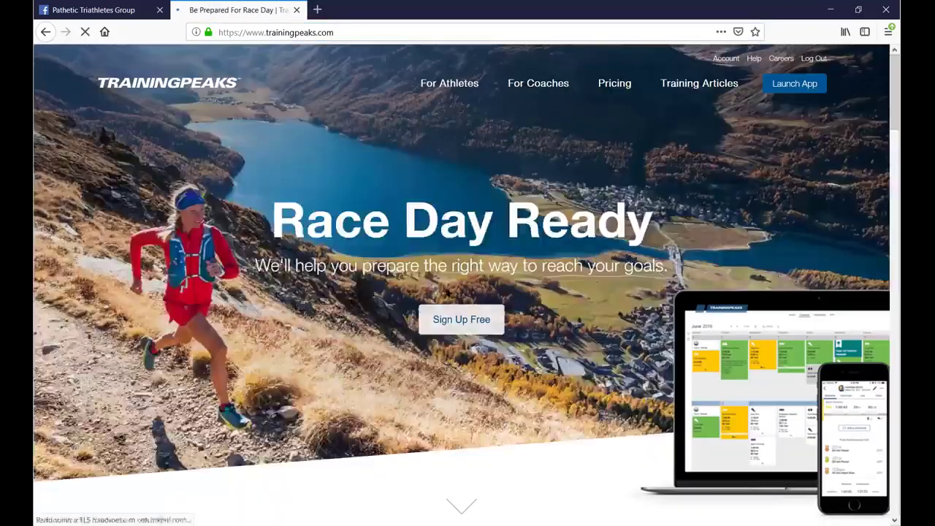
left_click(804, 85)
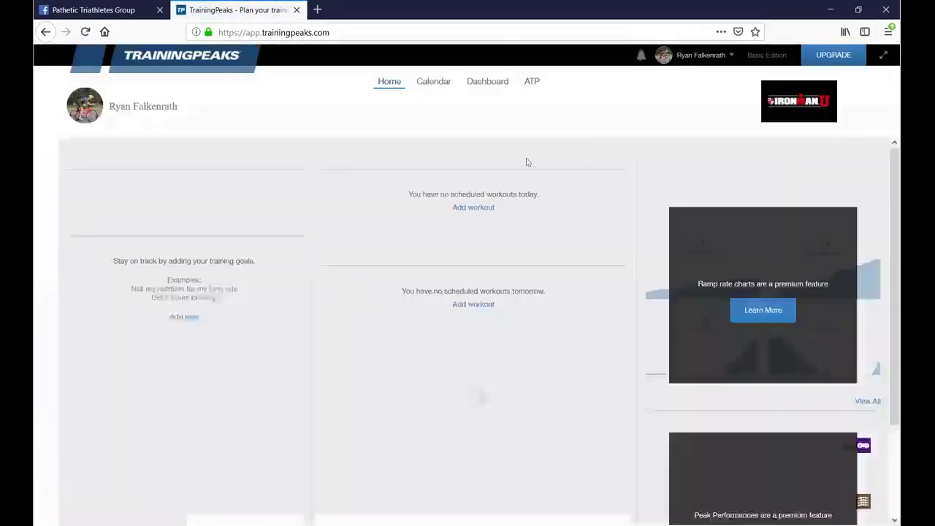
left_click(434, 83)
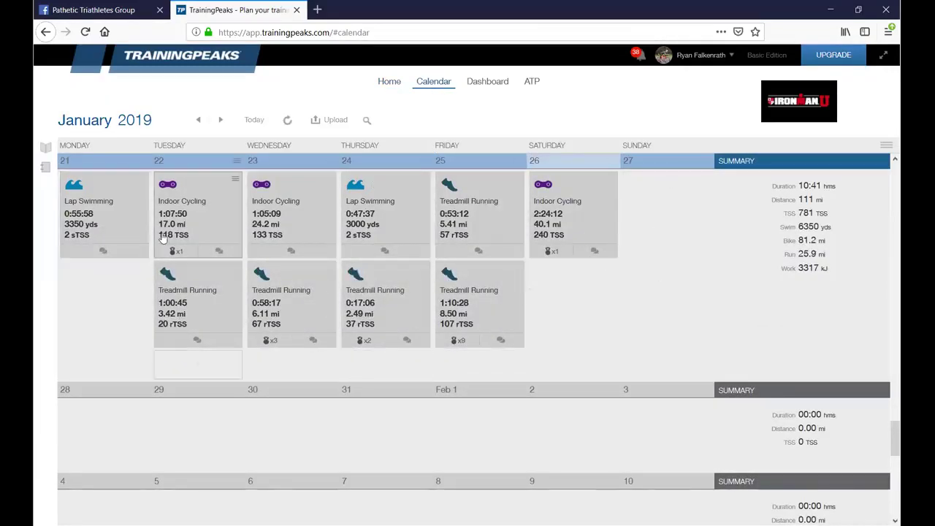
scroll(146, 219, "up", 3)
scroll(164, 238, "up", 3)
scroll(576, 262, "down", 4)
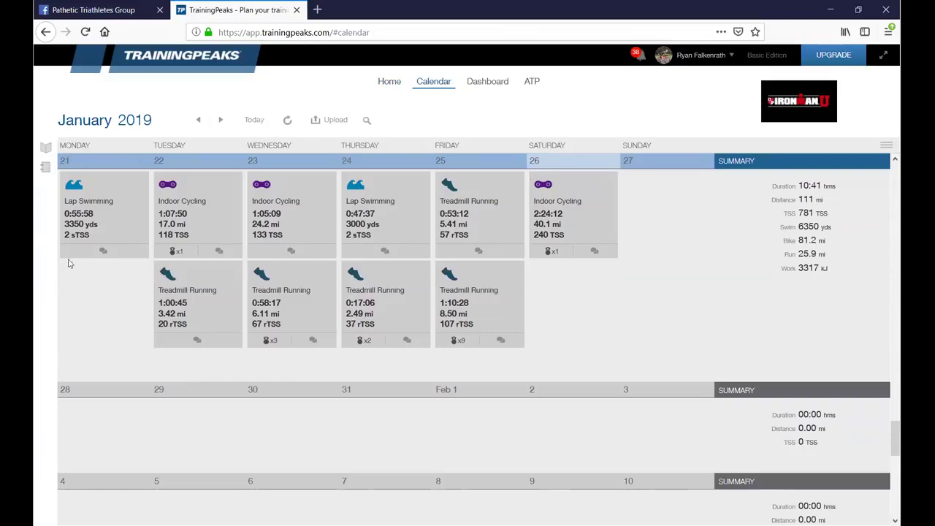
Add a Bike workout on Sunday, January 27, 2019, titled "BIKE // SPEED SETS // 60 MINUTES".
left_click(668, 194)
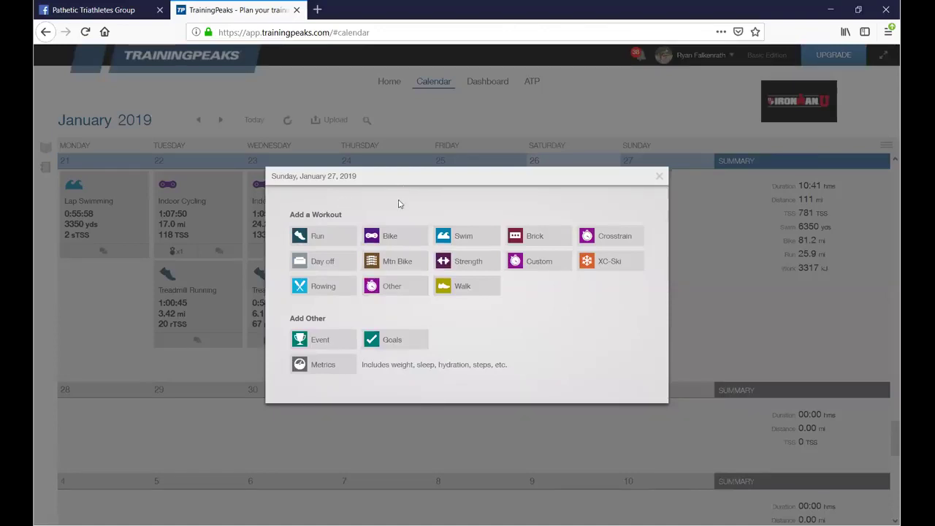
left_click(397, 242)
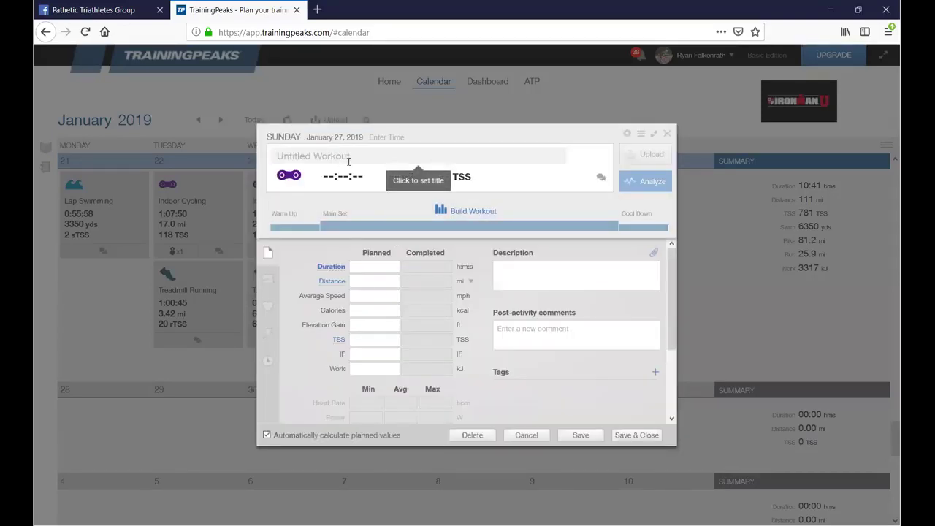
type("BIKE // SPEED SETS // ^")
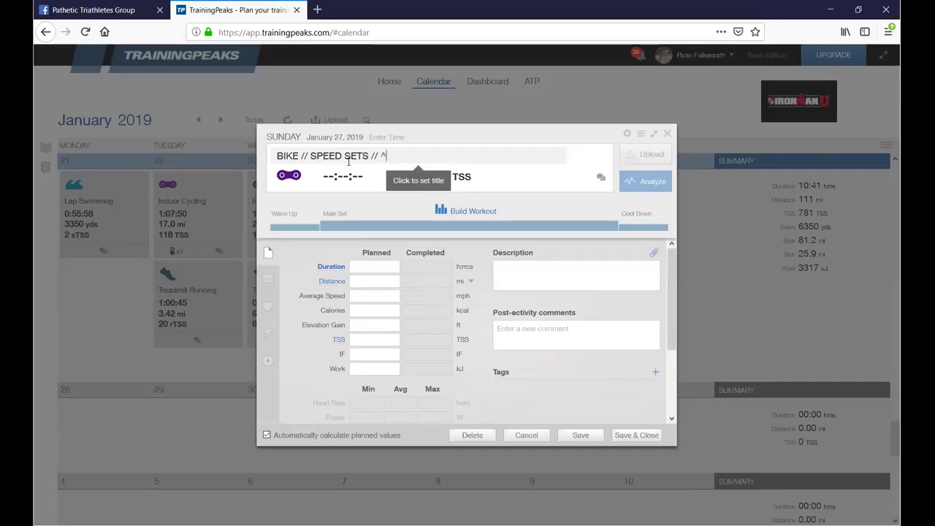
key("BackSpace")
type("60 MINUTES")
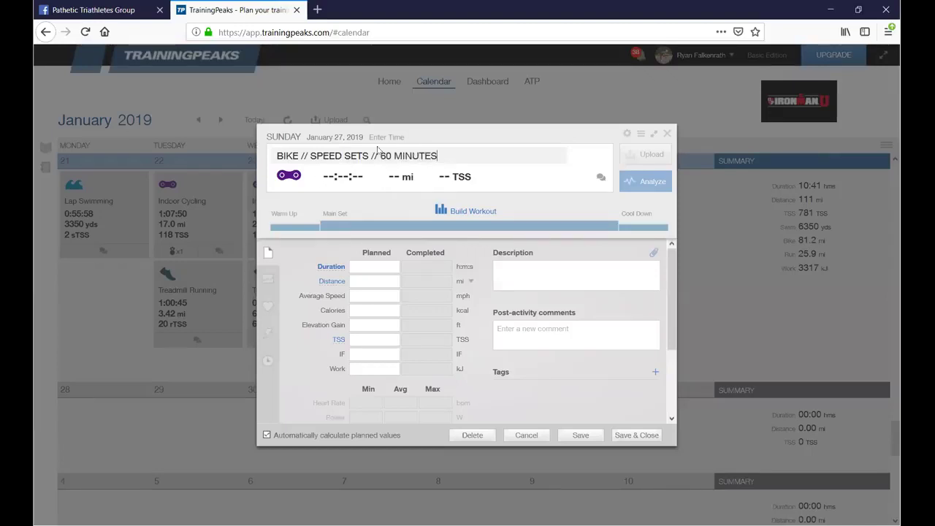
Copy the workout title into the description and plan a duration of 60 minutes and a distance of 20 miles.
left_click(463, 157)
key("ctrl+c")
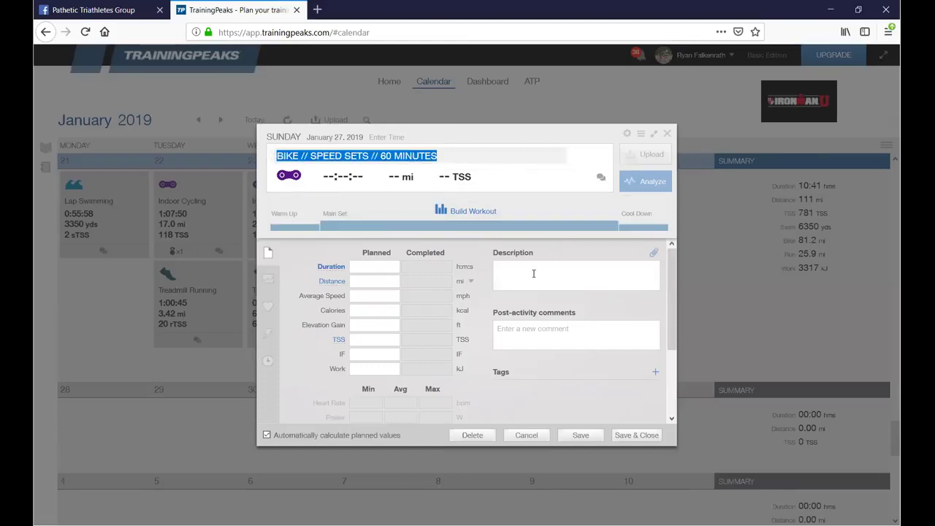
left_click(533, 271)
key("ctrl+v")
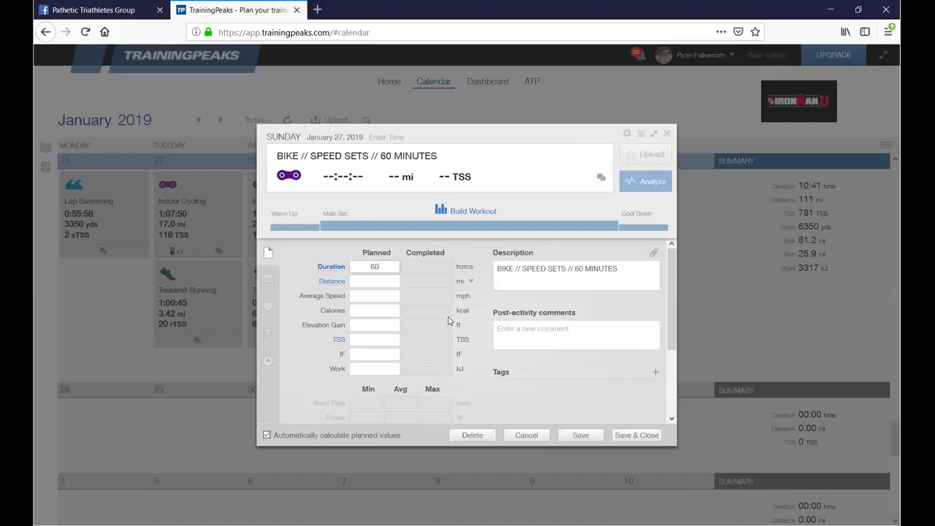
left_click(381, 282)
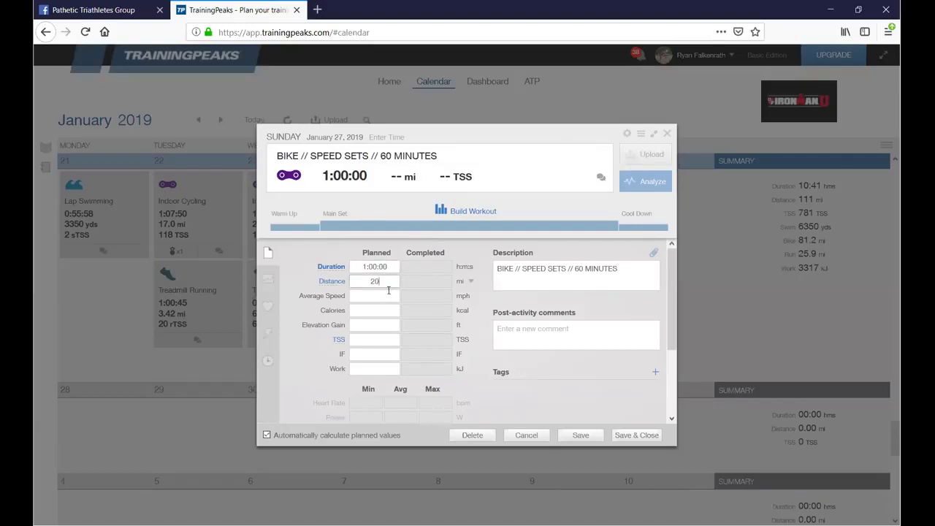
left_click(396, 296)
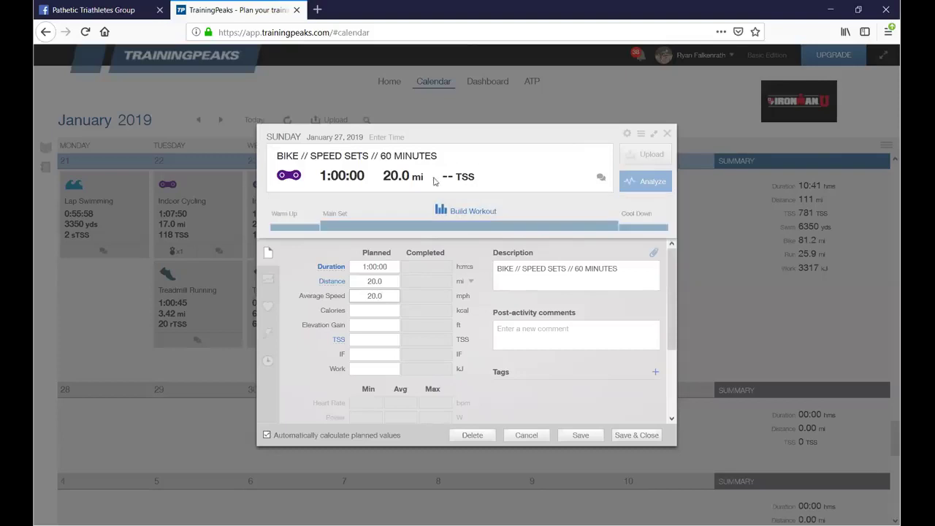
Start building the workout's structure based on Duration, % Functional Threshold Power and Target.
left_click(471, 213)
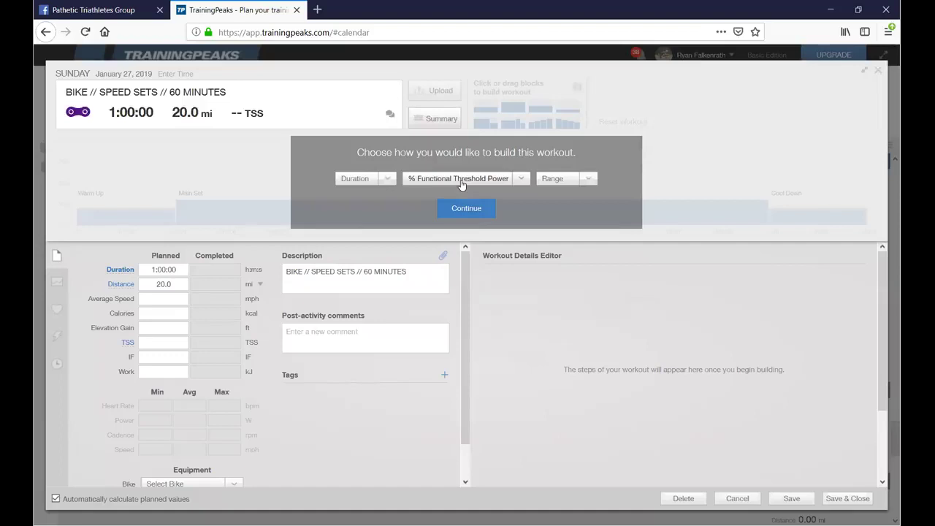
left_click(474, 213)
left_click(376, 183)
left_click(388, 181)
left_click(578, 183)
left_click(564, 208)
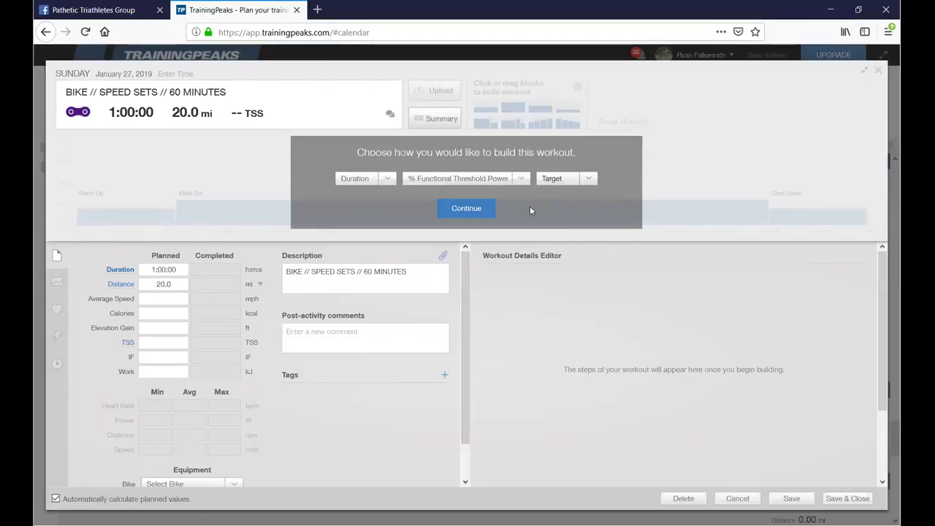
left_click(466, 210)
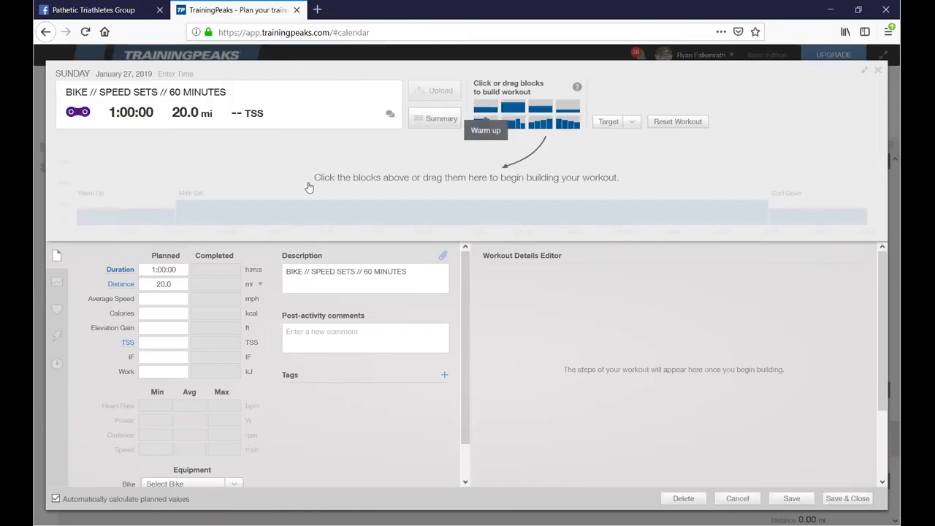
Add a Warm up block to the workout, lasting 5 minutes at 60 % of FTP.
left_click_drag(309, 188, 292, 194)
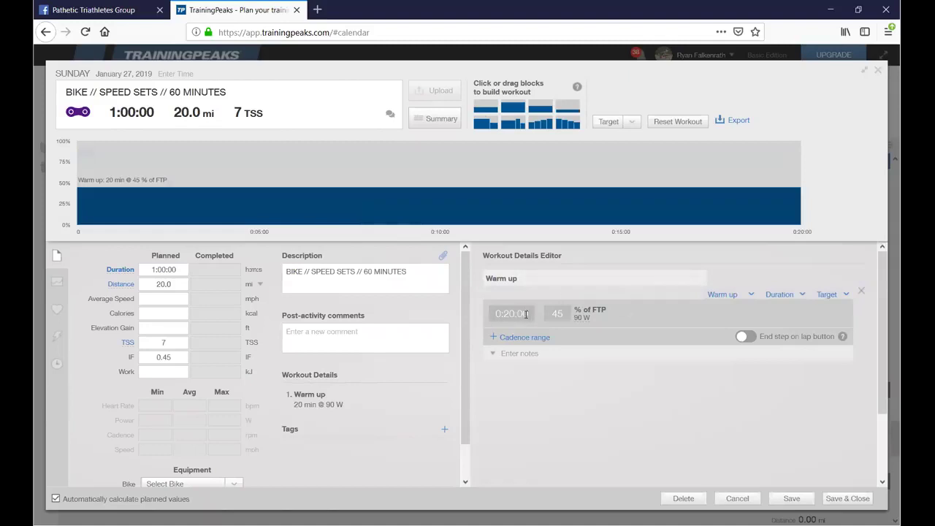
left_click_drag(525, 314, 482, 314)
type("5")
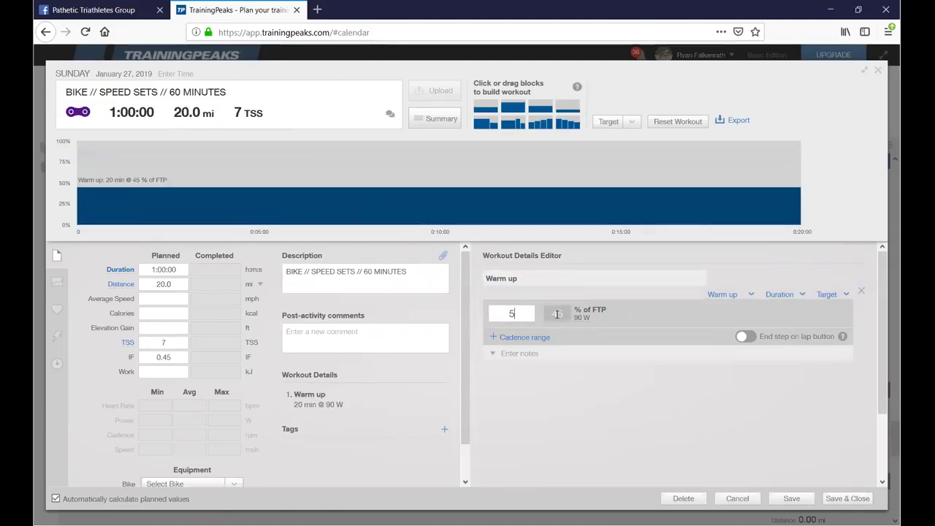
key("Tab")
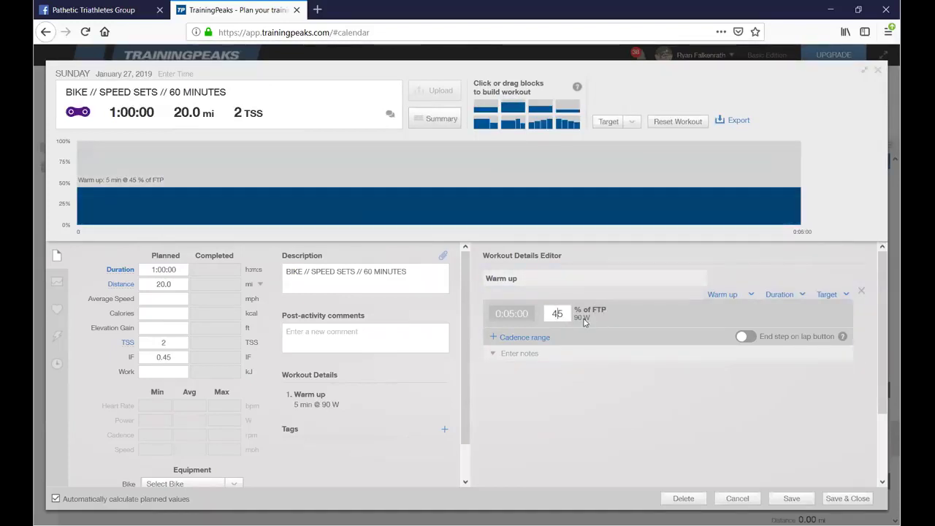
left_click_drag(559, 313, 541, 314)
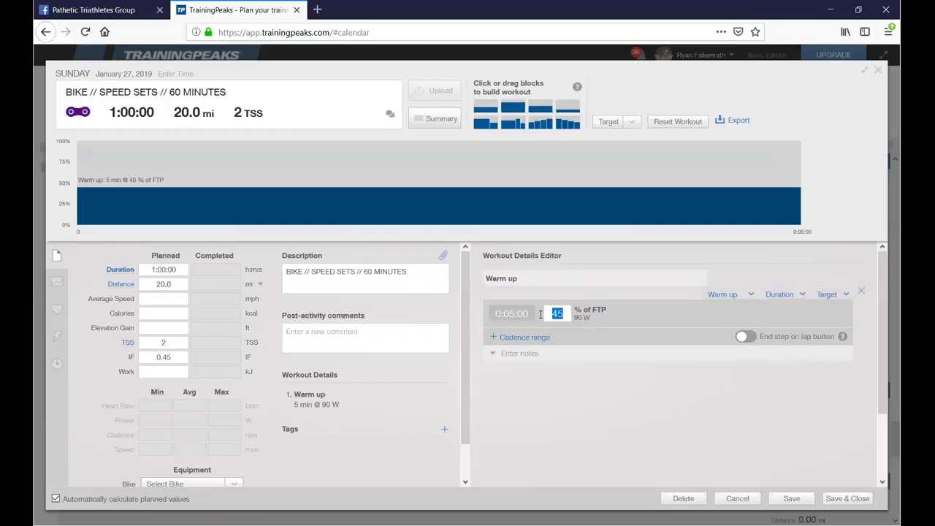
type("60")
left_click(624, 323)
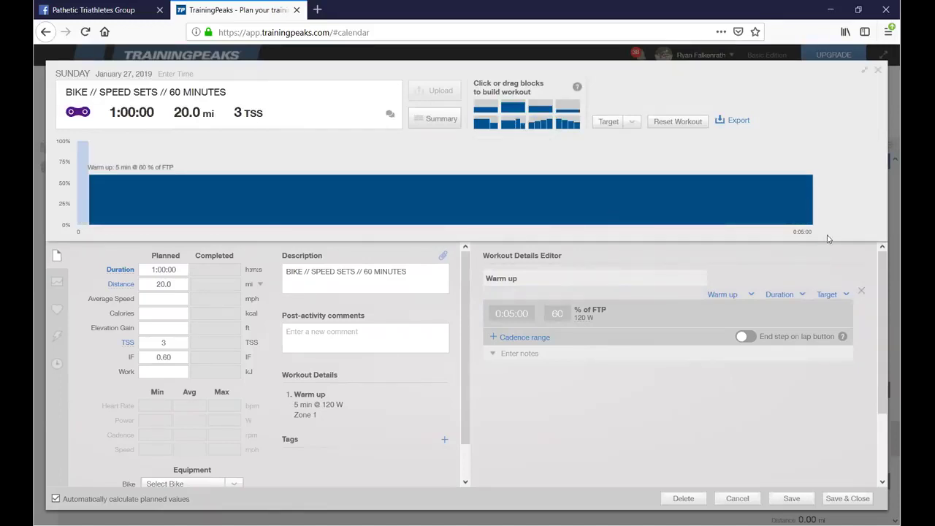
Try a repetition block after the warm-up, remove it, and add a four-step Ramp Up block in its place.
left_click_drag(828, 239, 827, 238)
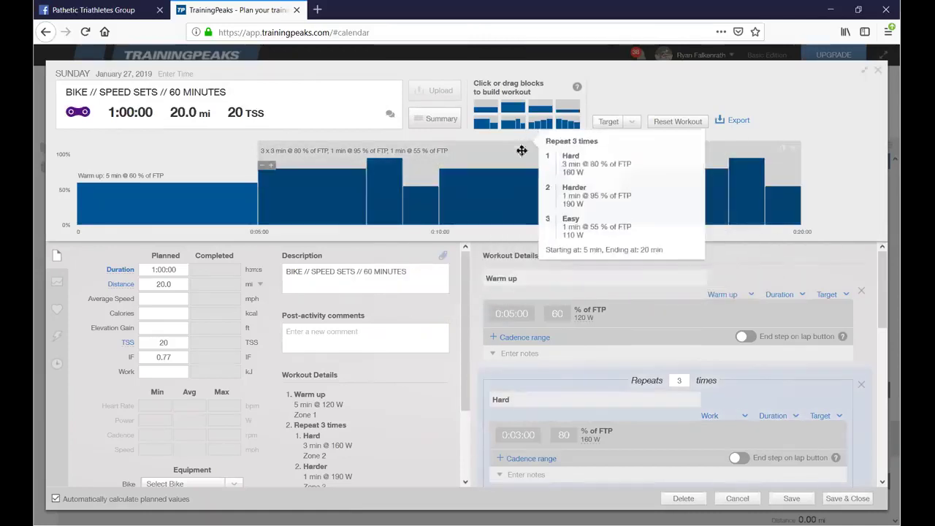
left_click(794, 150)
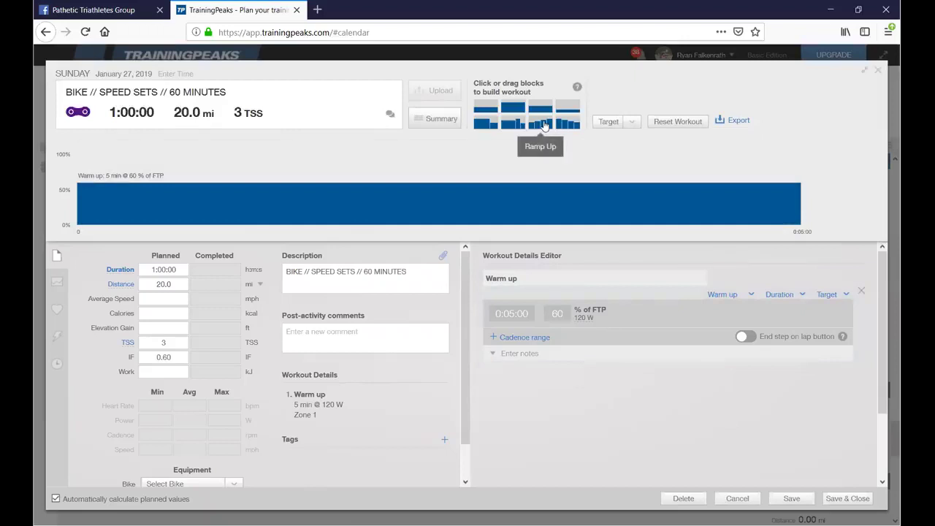
left_click_drag(833, 206, 563, 219)
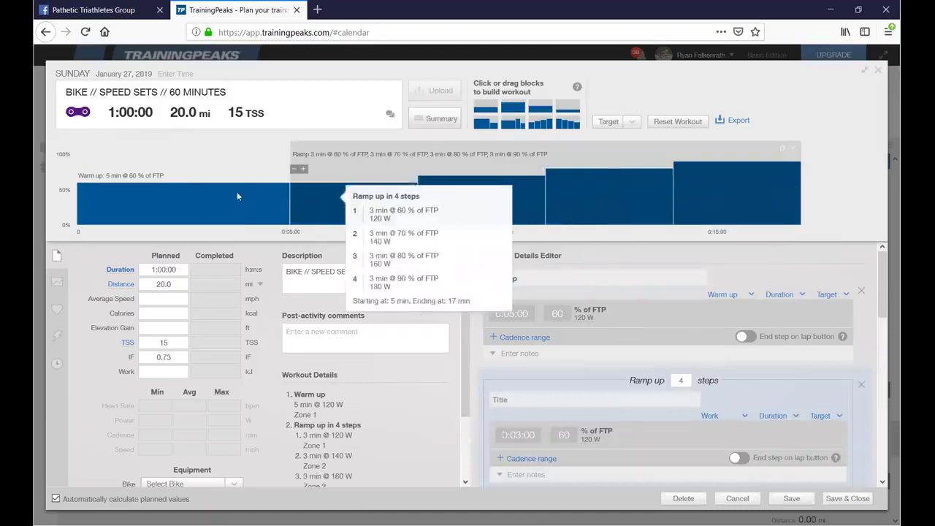
left_click(348, 197)
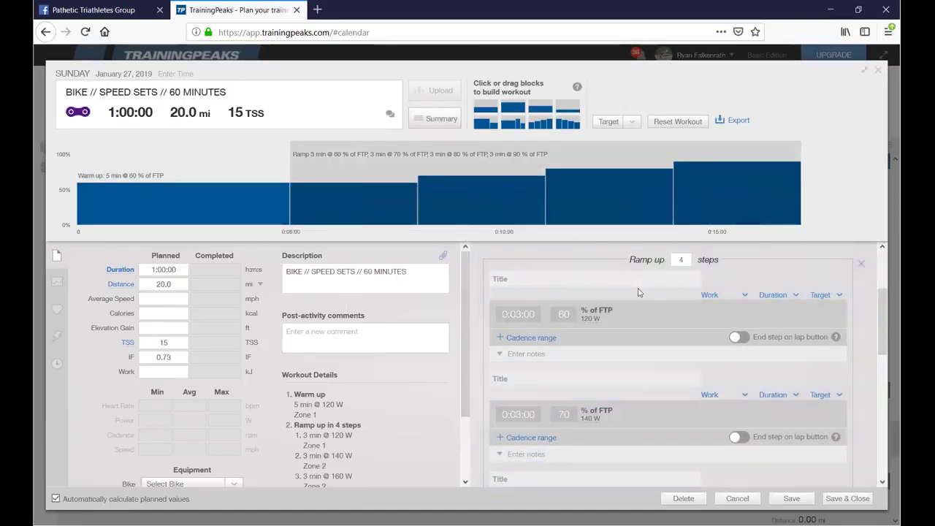
Set the first step of the Ramp Up block to 75 % of FTP.
scroll(639, 307, "down", 2)
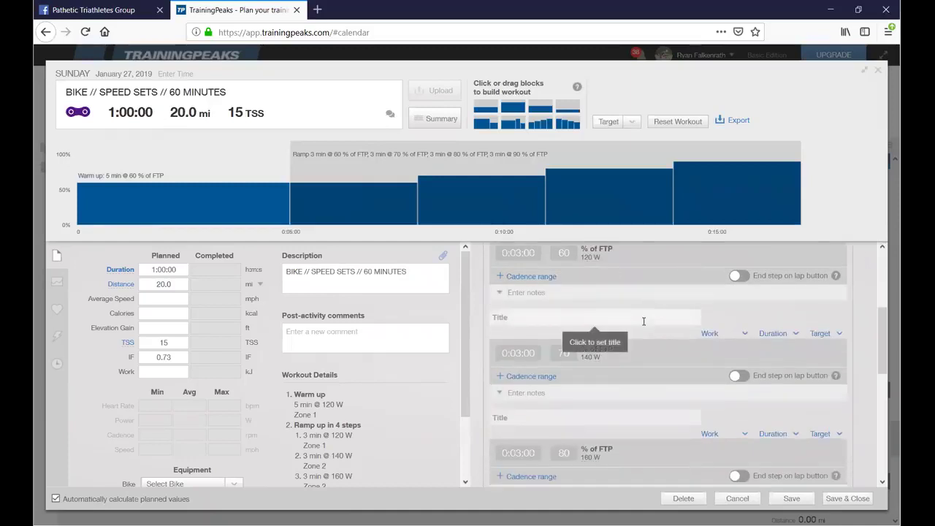
scroll(555, 330, "up", 2)
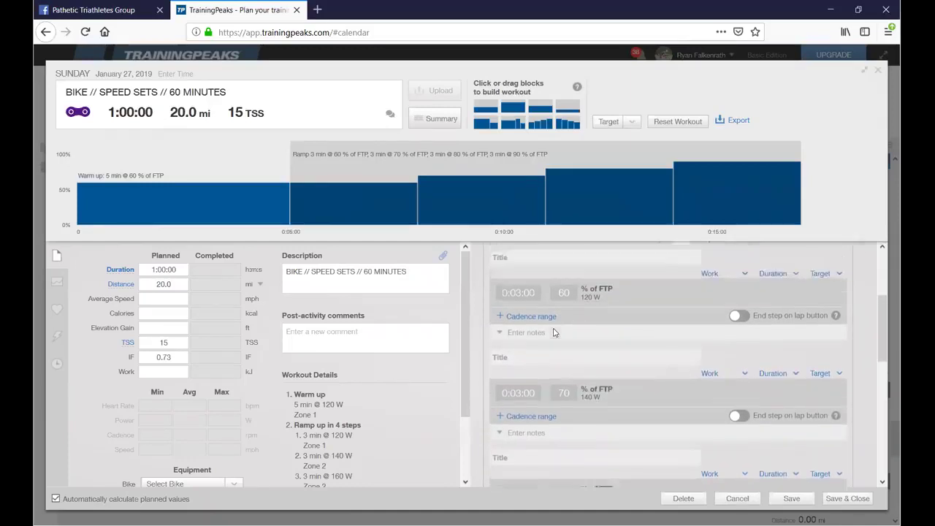
scroll(558, 319, "up", 4)
scroll(541, 325, "down", 2)
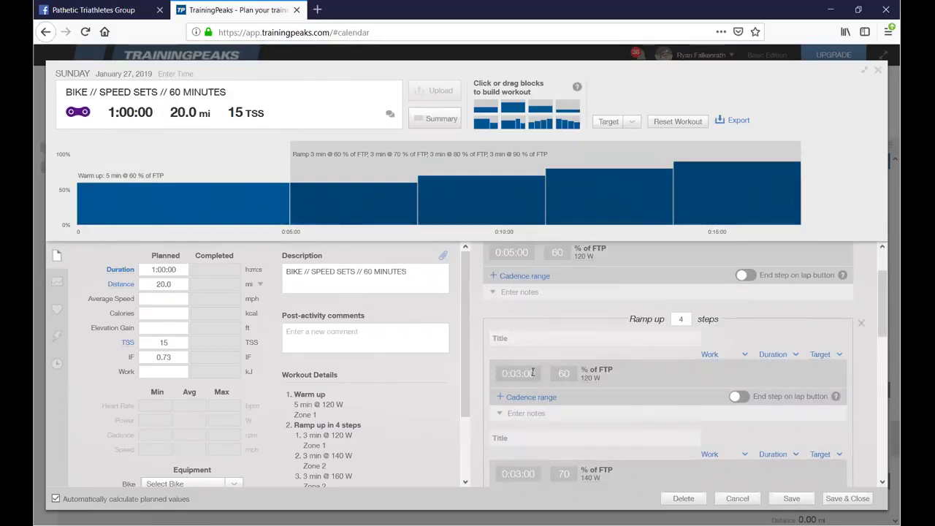
left_click_drag(532, 372, 497, 377)
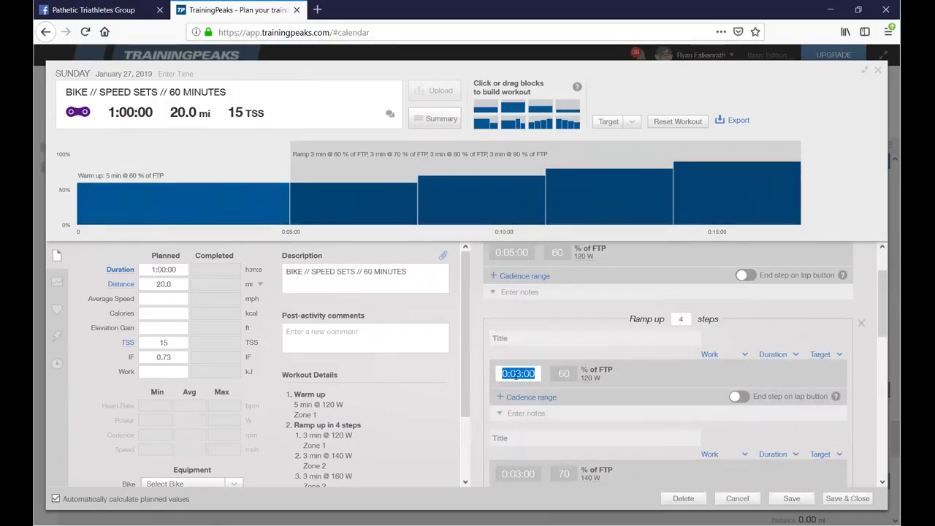
left_click_drag(572, 375, 553, 377)
type("75")
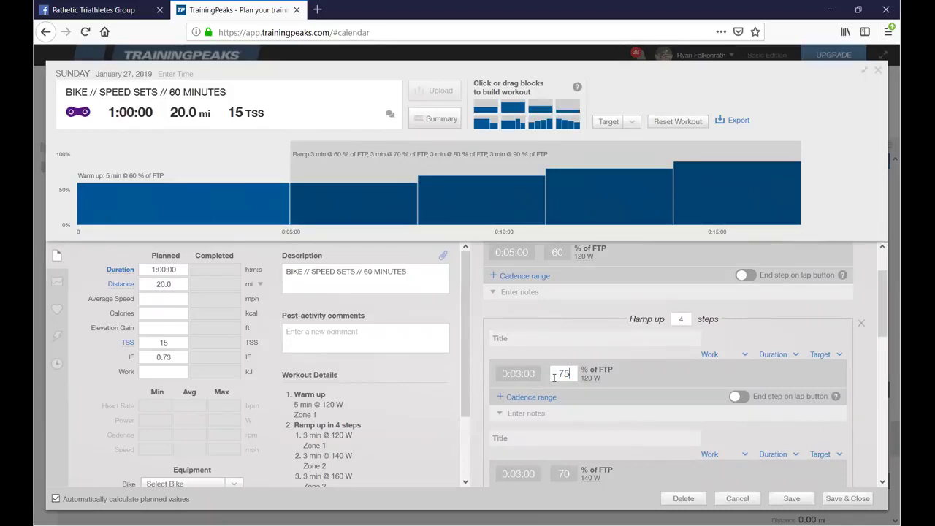
left_click(627, 377)
Set the second Ramp Up step to 80 % of FTP with a duration of 2 minutes.
scroll(577, 383, "down", 1)
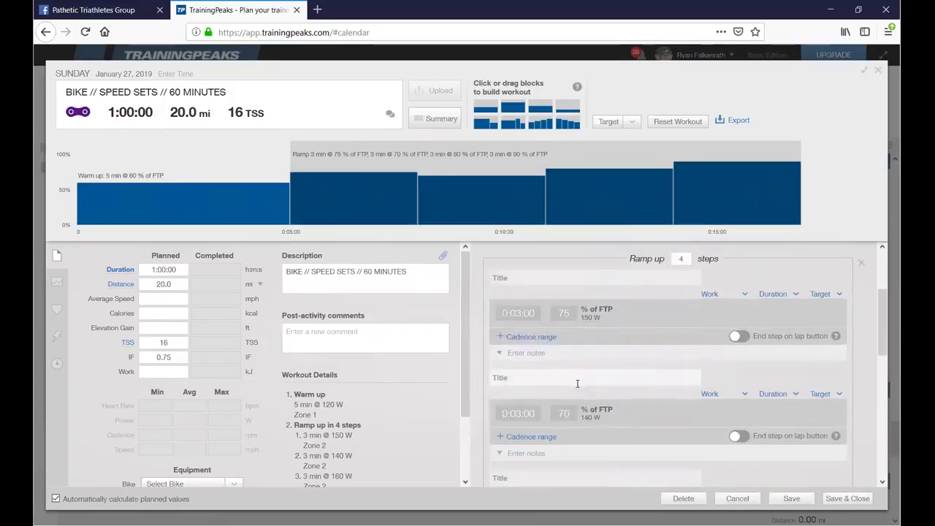
left_click_drag(576, 414, 544, 414)
type("80")
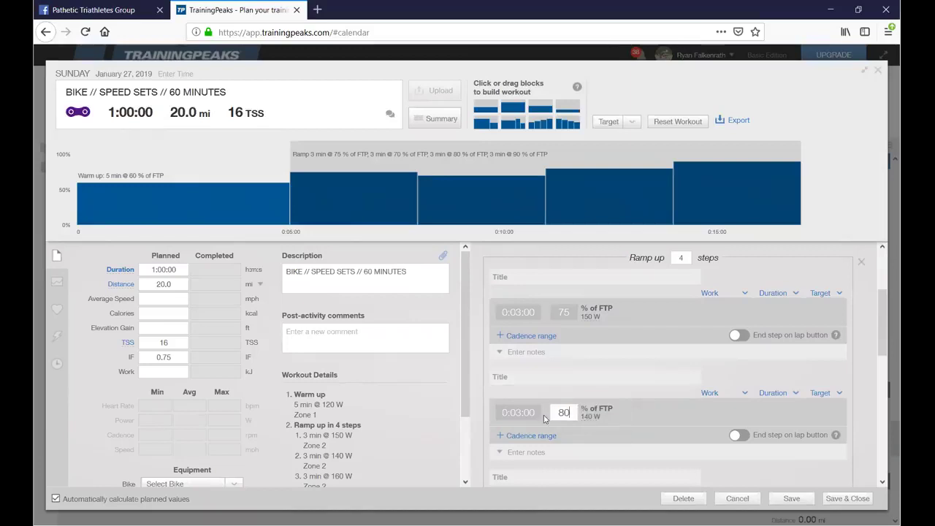
left_click(527, 413)
type("2")
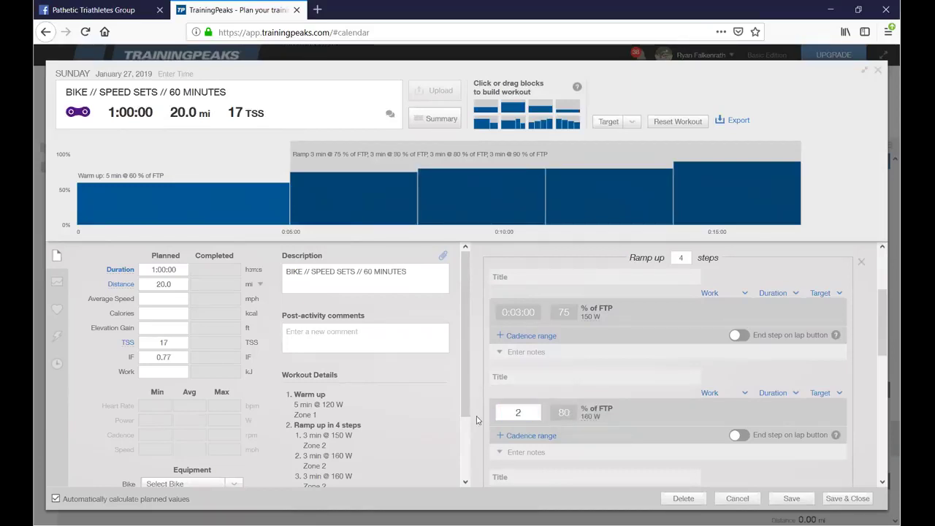
left_click(643, 391)
Set the third Ramp Up step to 85 % of FTP with a duration of 1 minute.
scroll(644, 393, "down", 1)
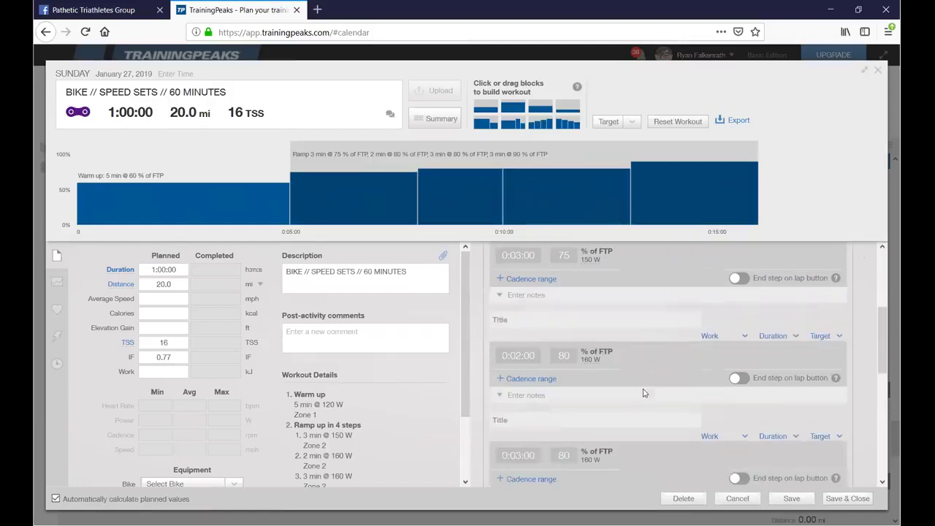
left_click_drag(574, 451, 547, 458)
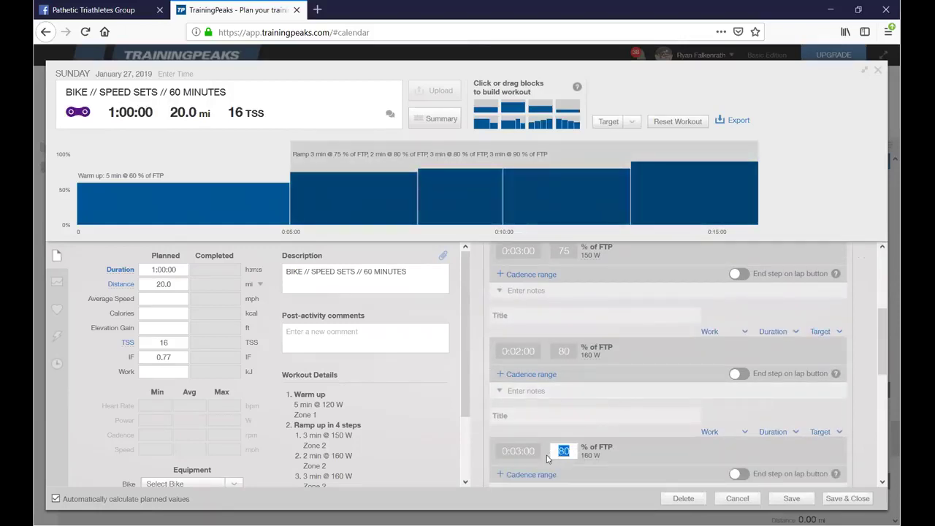
type("85")
left_click(536, 453)
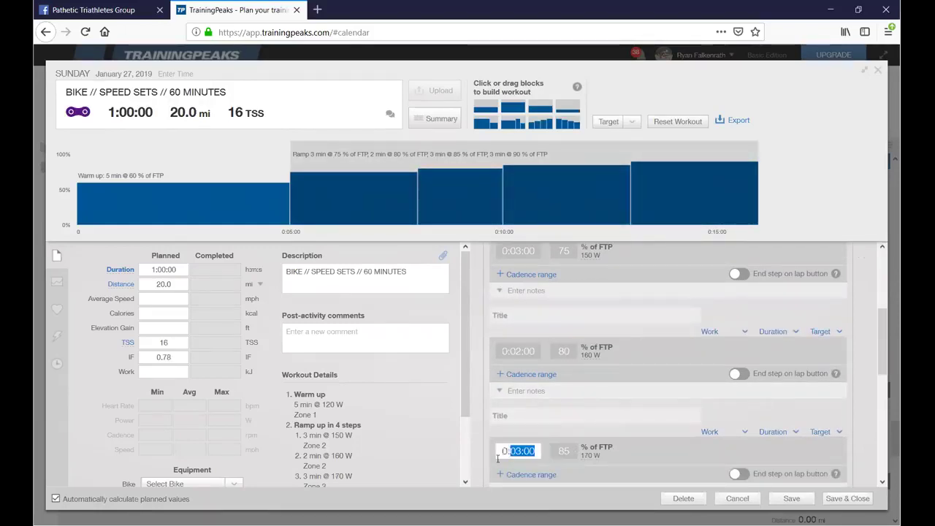
type("1")
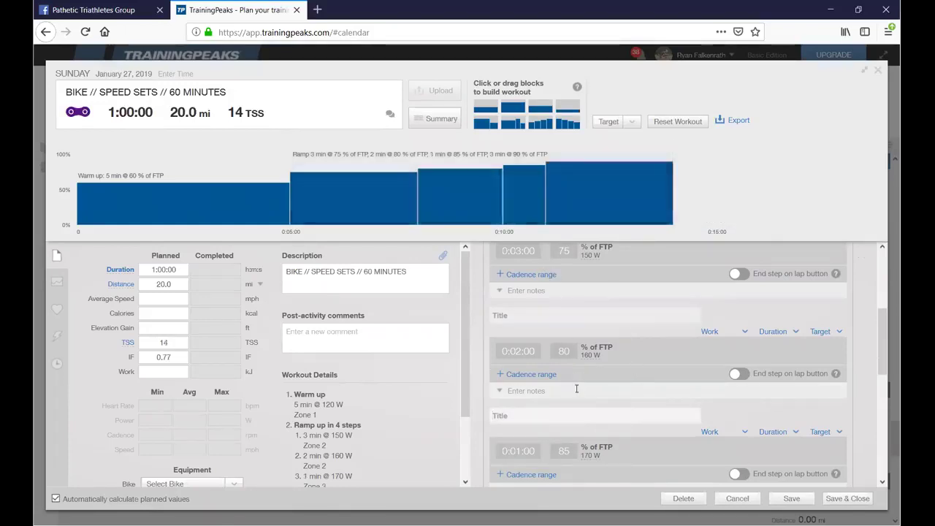
Set the first Ramp Up step's duration to 4 minutes and the second step's to 3 minutes.
scroll(579, 422, "down", 3)
scroll(579, 422, "down", 1)
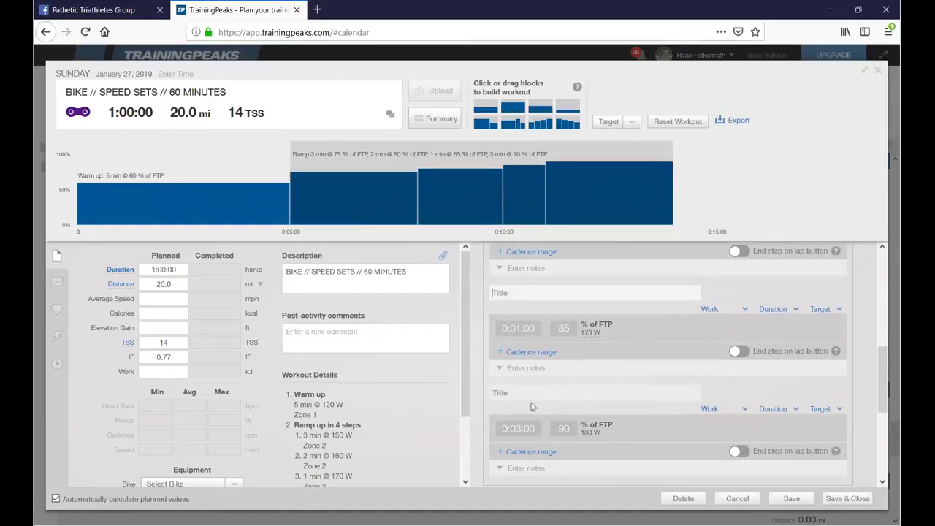
scroll(554, 360, "up", 2)
scroll(554, 360, "up", 4)
left_click_drag(536, 312, 488, 313)
type("4")
key("Tab")
type("3")
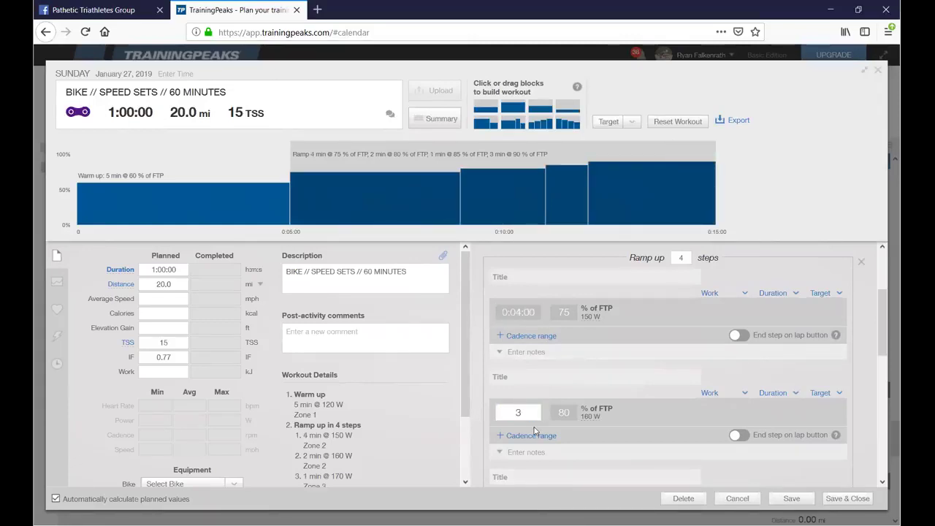
Set the third Ramp Up step's duration to 2 minutes and the fourth step's to 1 minute.
scroll(534, 431, "down", 4)
left_click(497, 389)
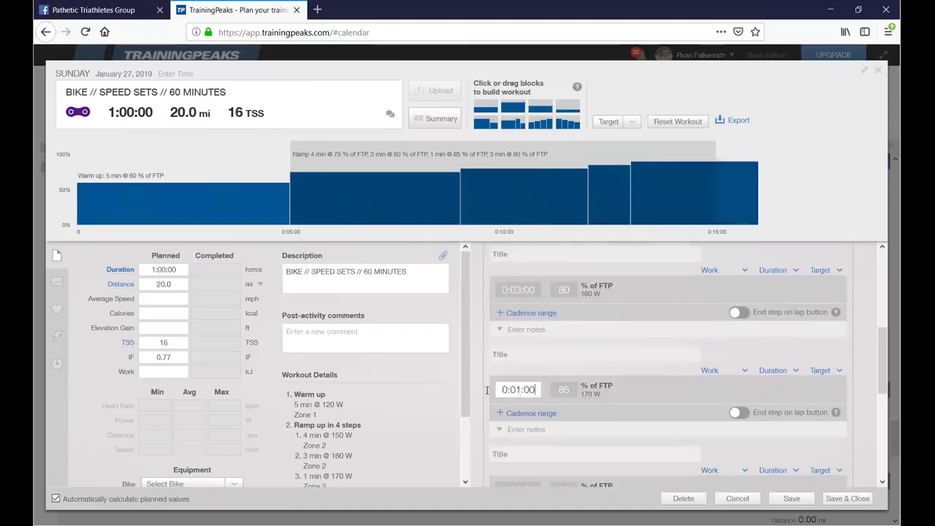
left_click_drag(535, 389, 483, 391)
type("2")
key("Tab")
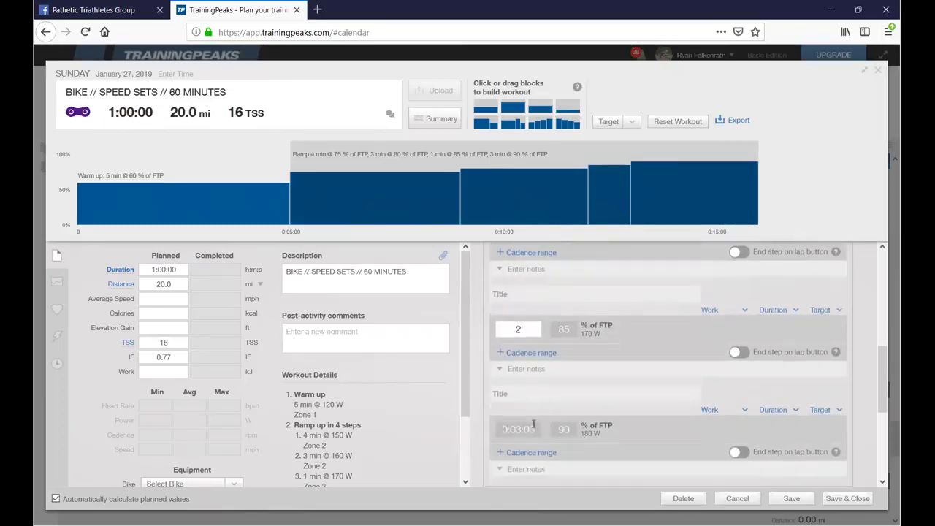
type("1")
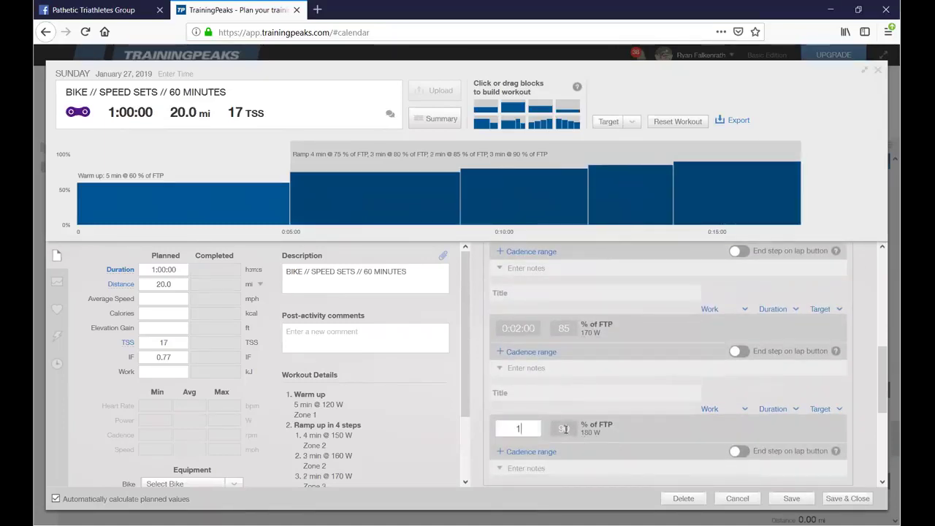
key("Tab")
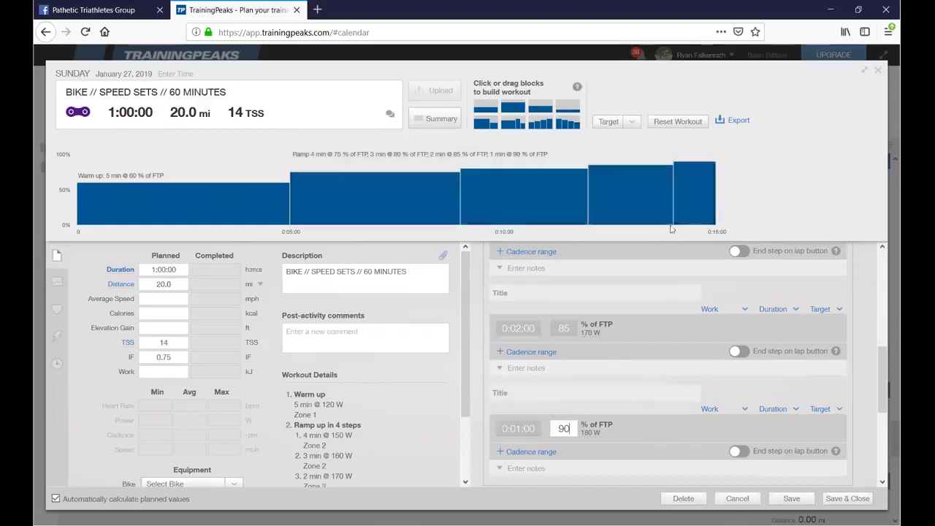
Add a second Warm up block after the Ramp Up block, lasting 3 minutes at 50 % of FTP.
mouse_move(698, 195)
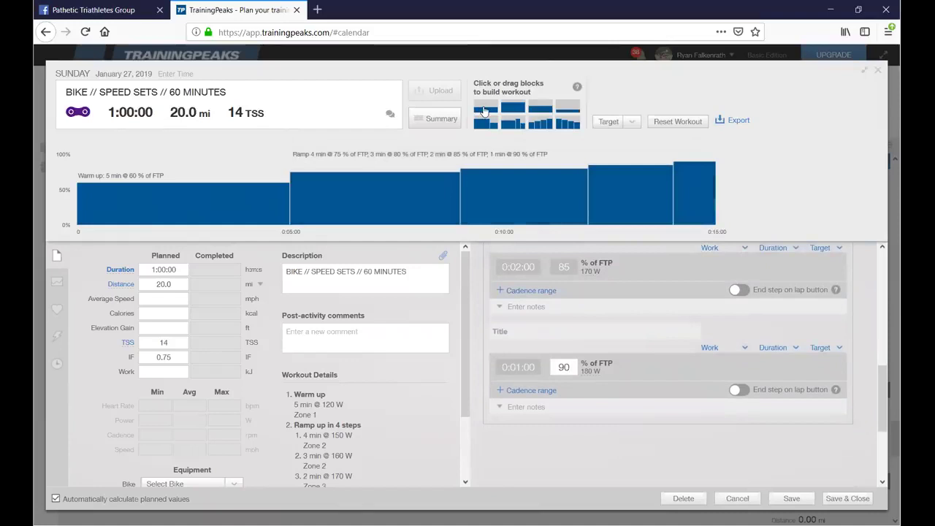
left_click(646, 122)
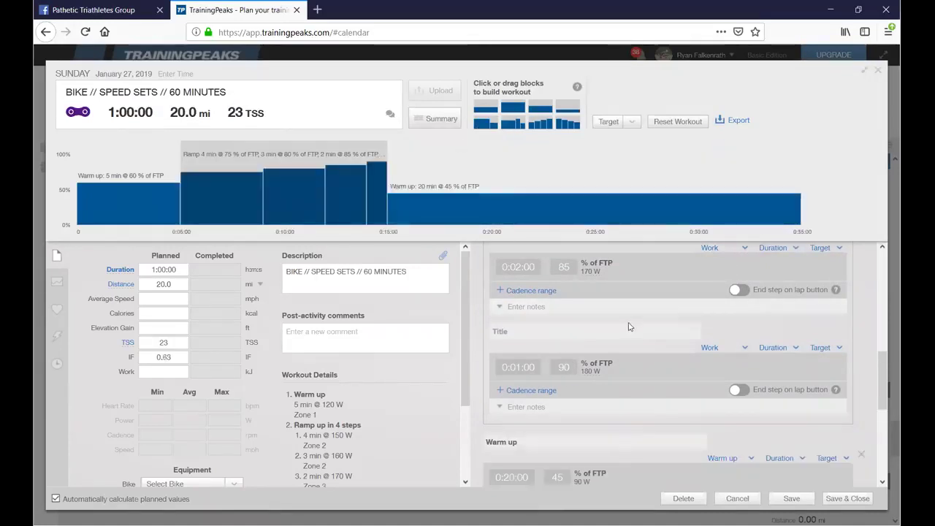
scroll(590, 359, "down", 3)
left_click(511, 293)
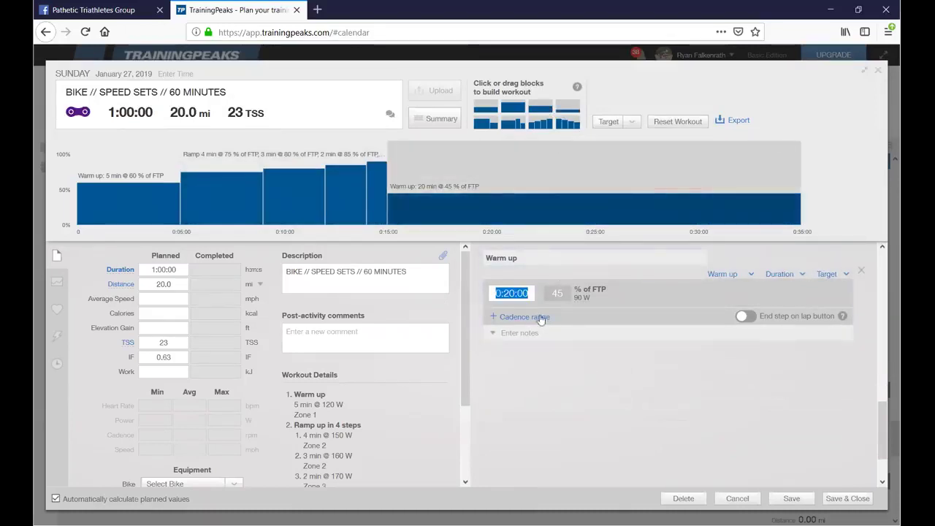
type("3:00")
key("Tab")
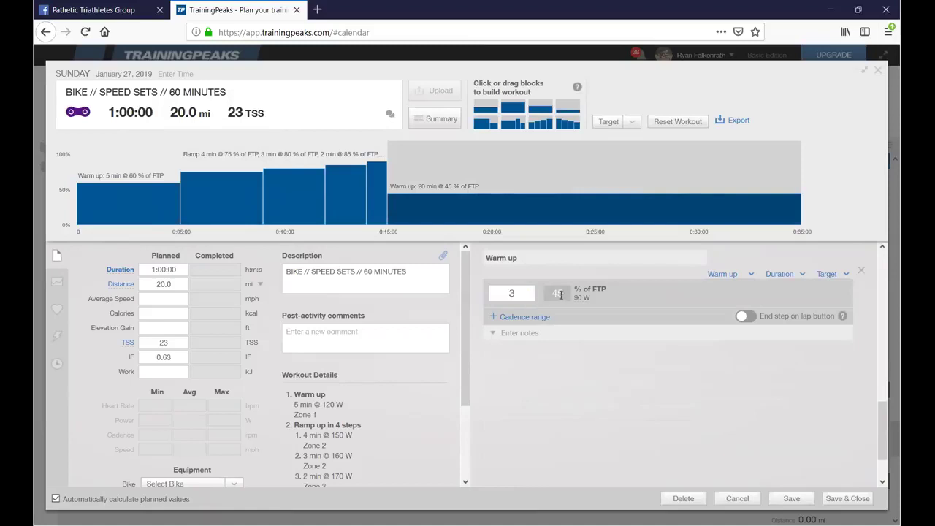
type("50")
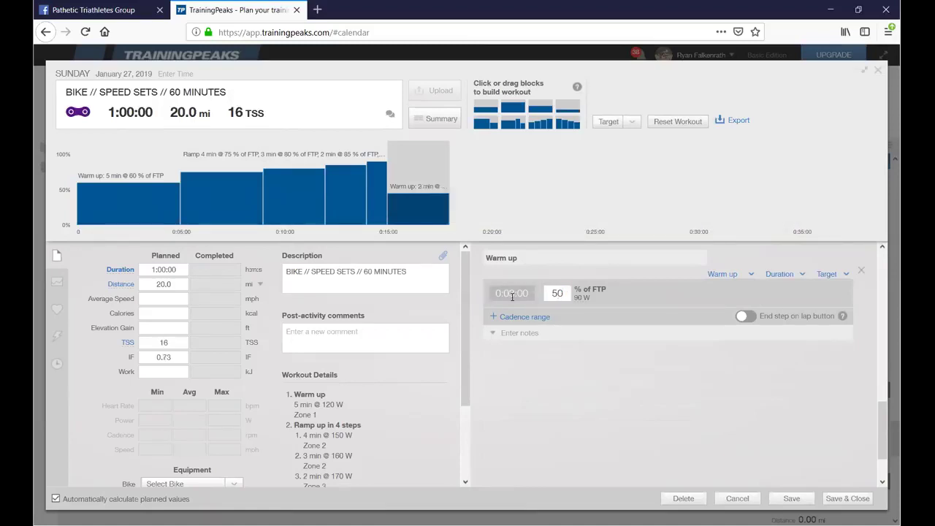
left_click(618, 342)
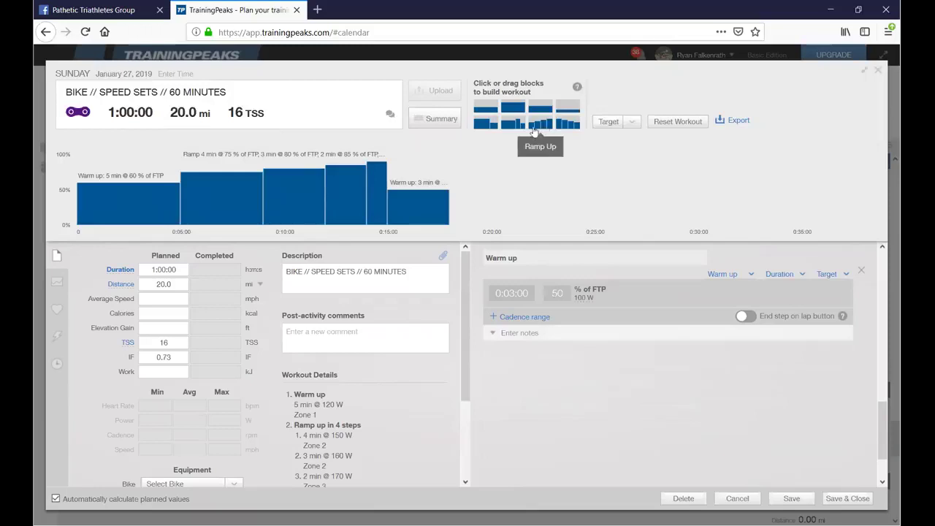
Add a three-step repetition block with Hard, Harder and Easy steps after the second Warm up block.
left_click_drag(521, 197, 526, 208)
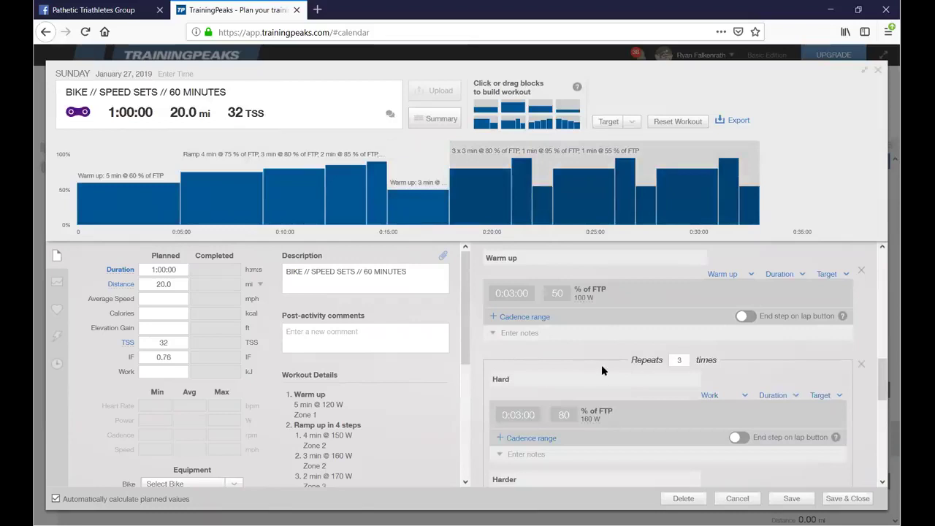
scroll(577, 369, "down", 3)
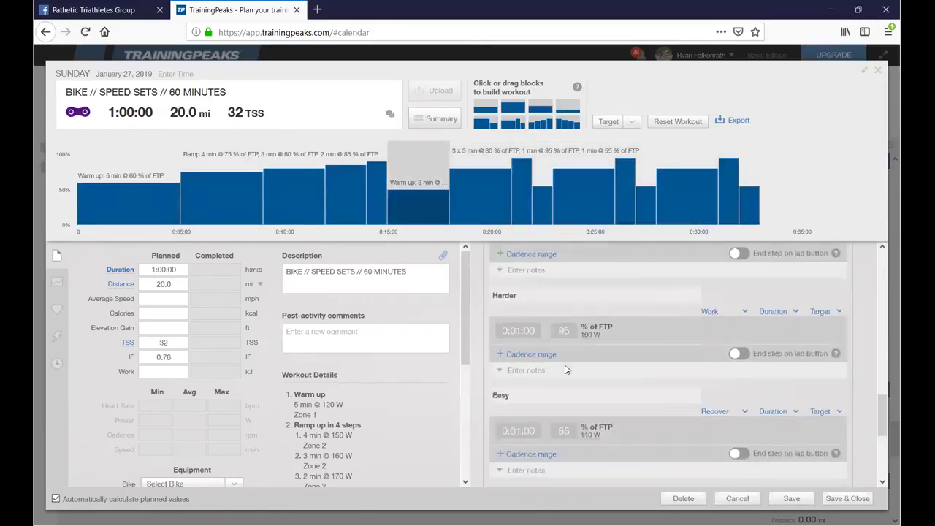
scroll(565, 369, "up", 2)
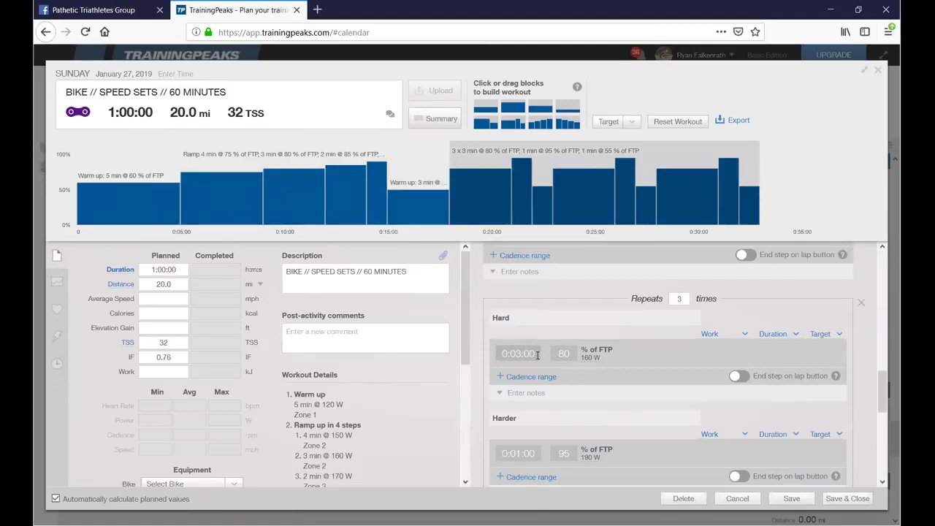
Set the intensity of the repetition block's Hard step to 115 % of FTP.
left_click(536, 354)
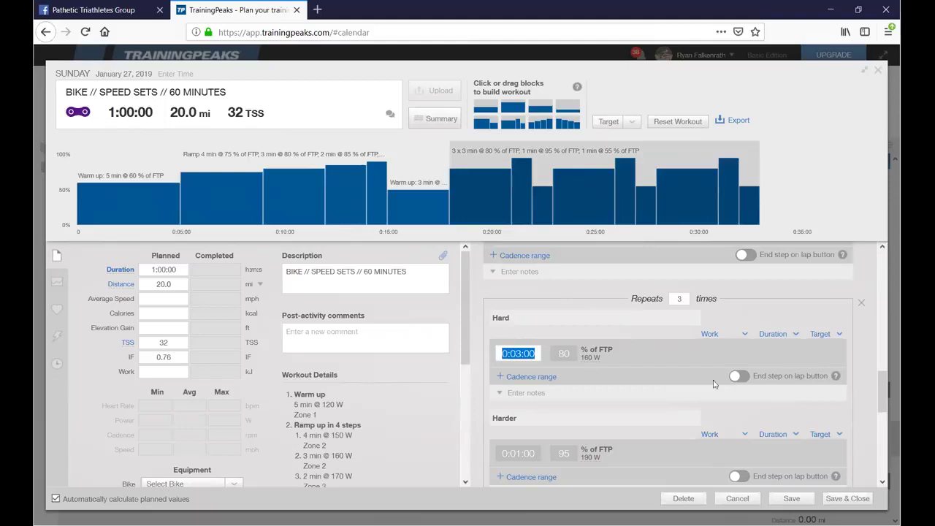
left_click(550, 352)
type("110")
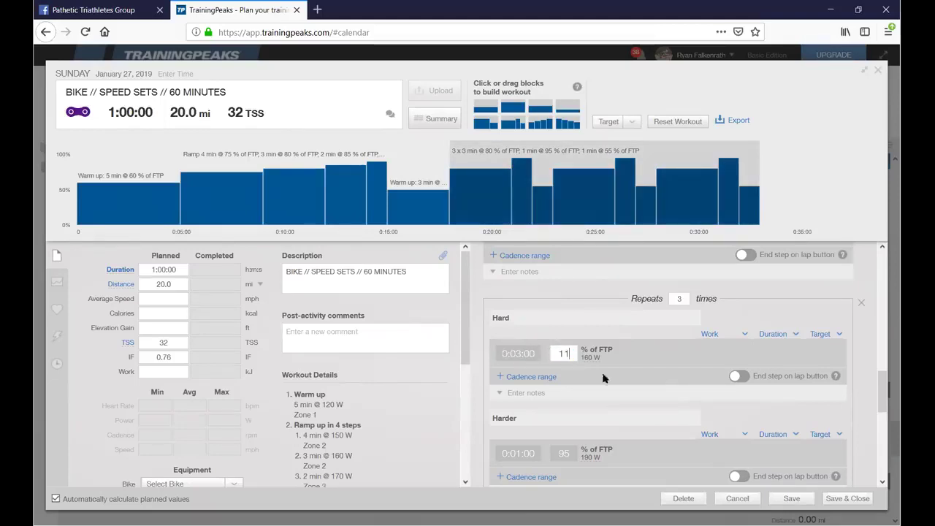
left_click(668, 363)
left_click(561, 353)
type("11")
left_click(613, 353)
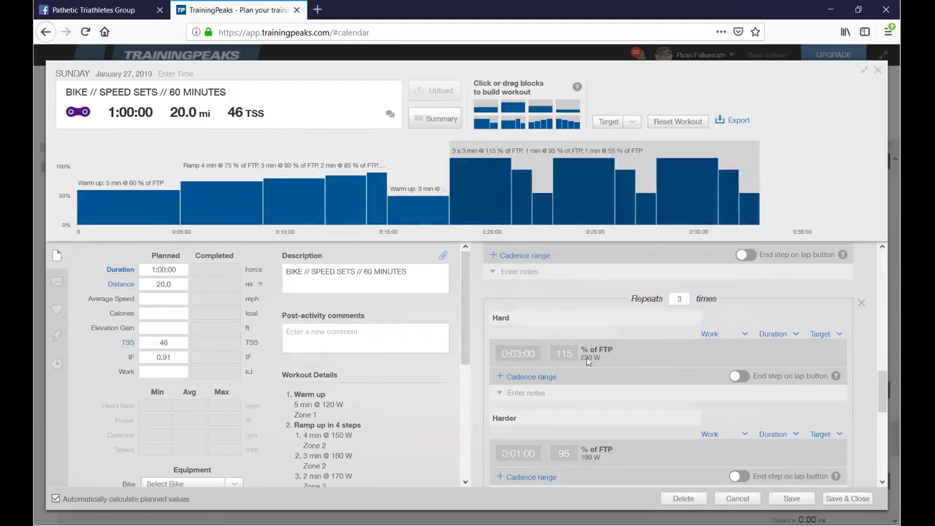
Set the duration of the repetition block's Hard step to 30 seconds (0:00:30).
left_click_drag(539, 353, 482, 353)
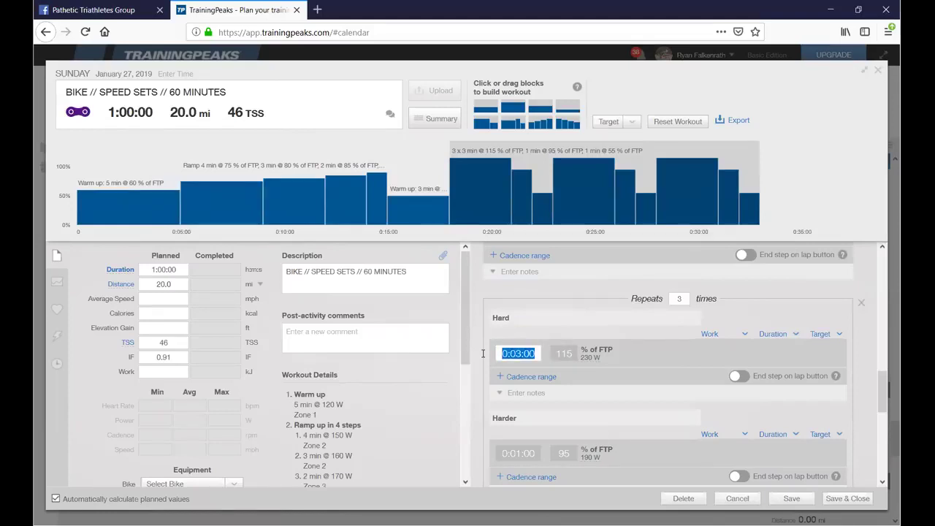
key("BackSpace")
left_click(615, 333)
left_click(536, 353)
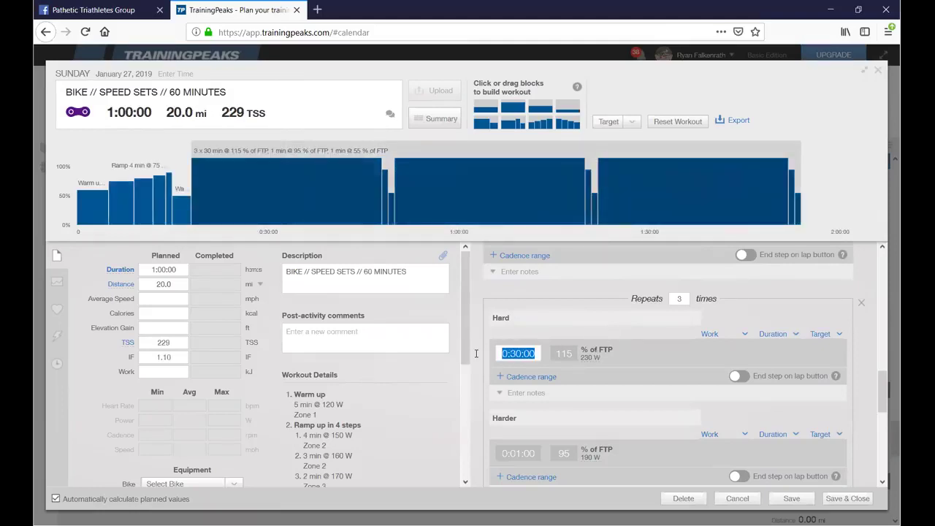
type("0:")
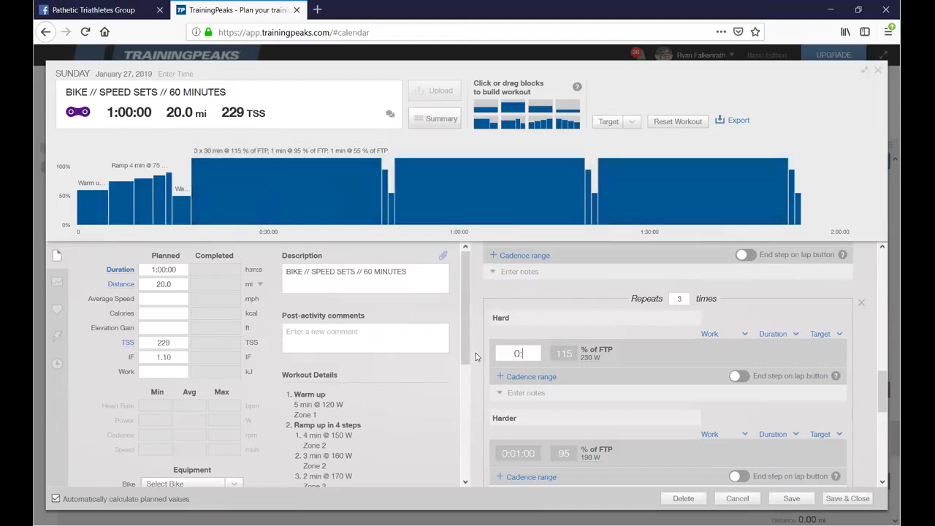
type("00:30")
left_click(585, 329)
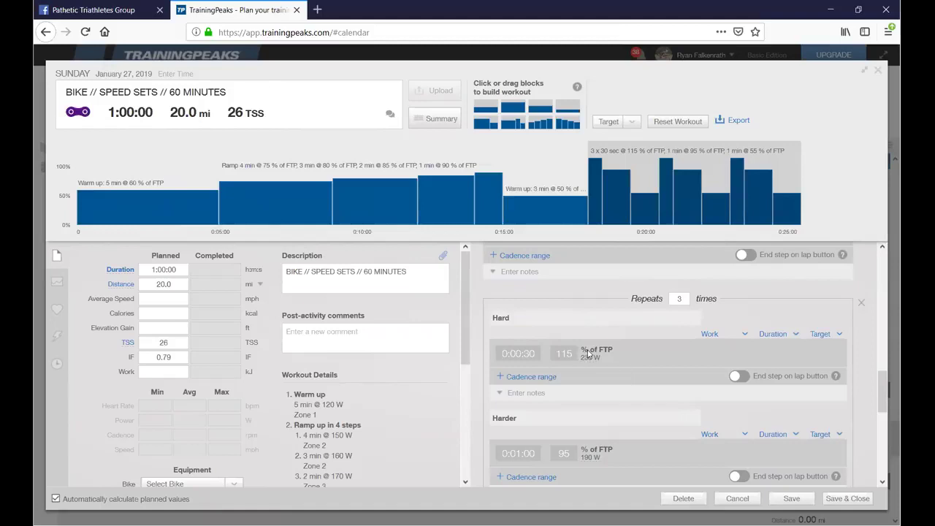
scroll(588, 353, "down", 2)
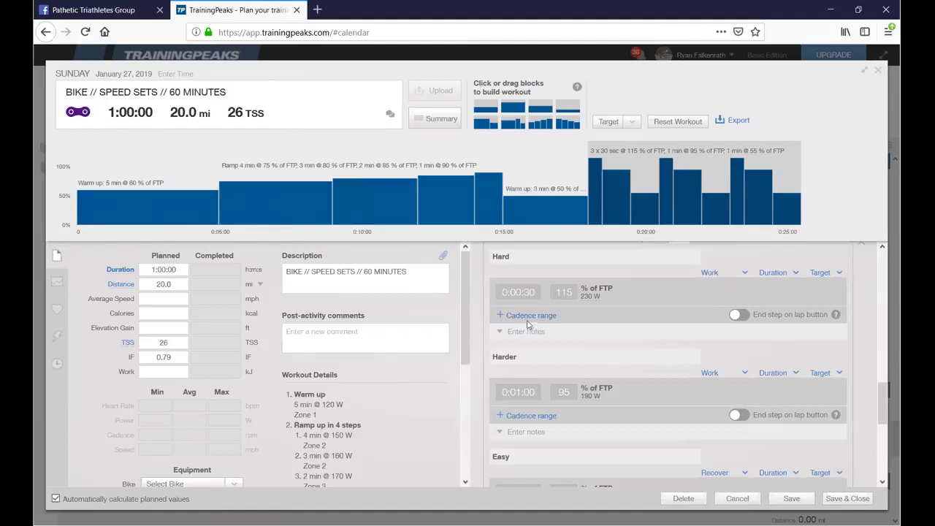
Set the repetition block's Harder step to 2 minutes at 40 % of FTP.
scroll(658, 328, "up", 2)
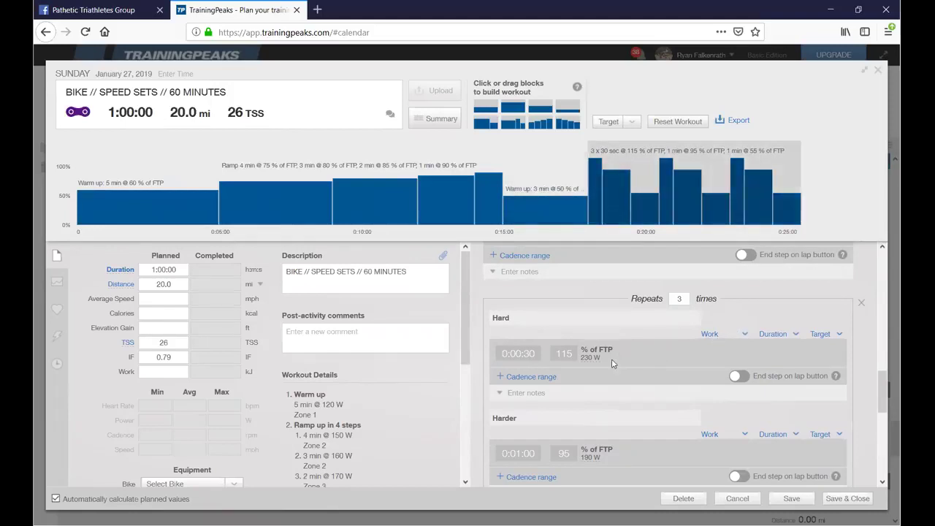
scroll(612, 363, "down", 1)
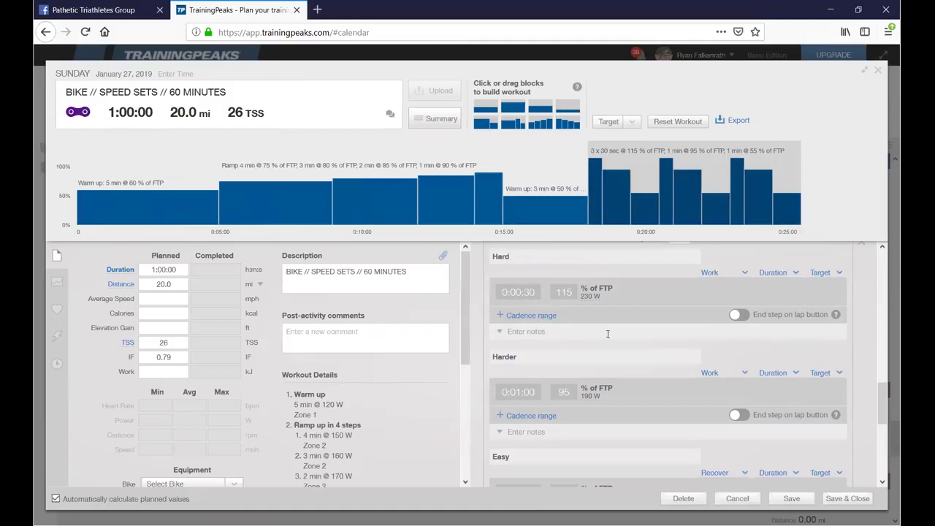
left_click(538, 390)
type("2")
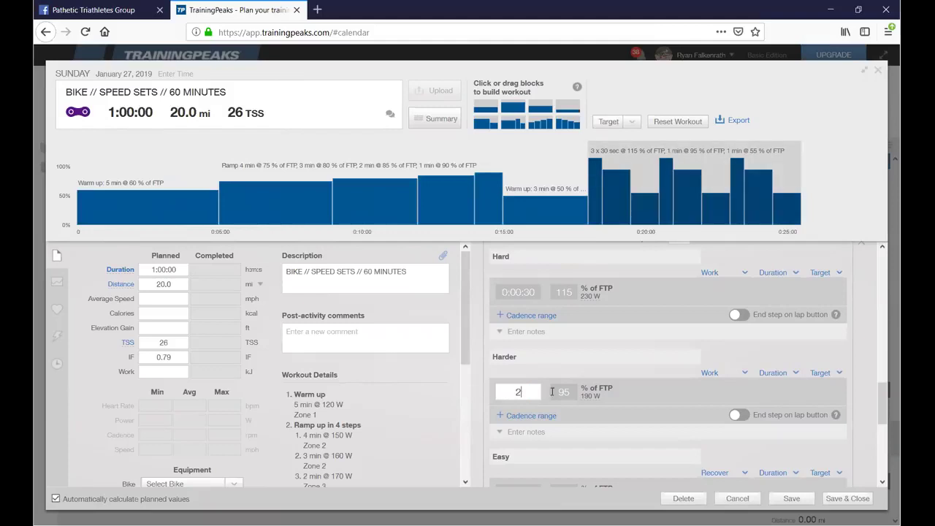
left_click(564, 392)
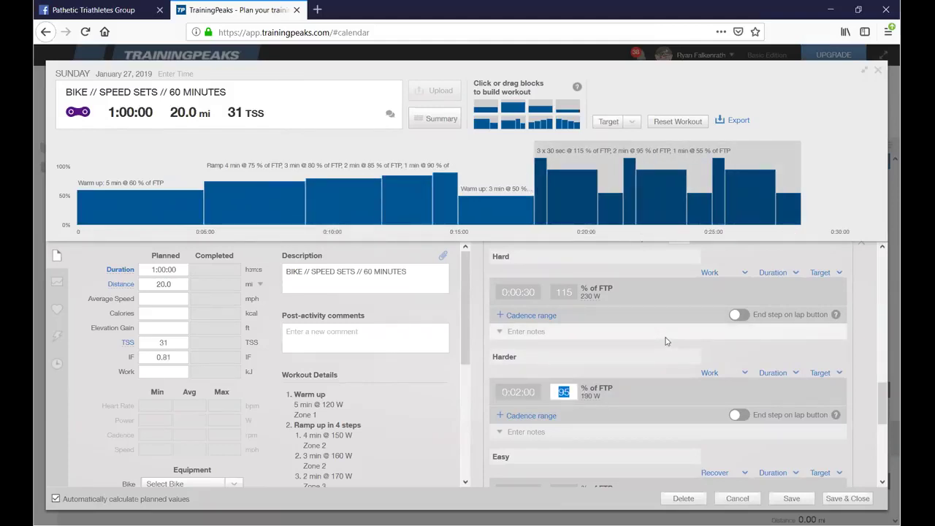
type("50")
left_click_drag(568, 390, 543, 393)
type("40")
left_click(652, 400)
mouse_move(607, 190)
Rename the repetition block's Hard step as sprint and its Harder step as recover.
scroll(611, 328, "down", 2)
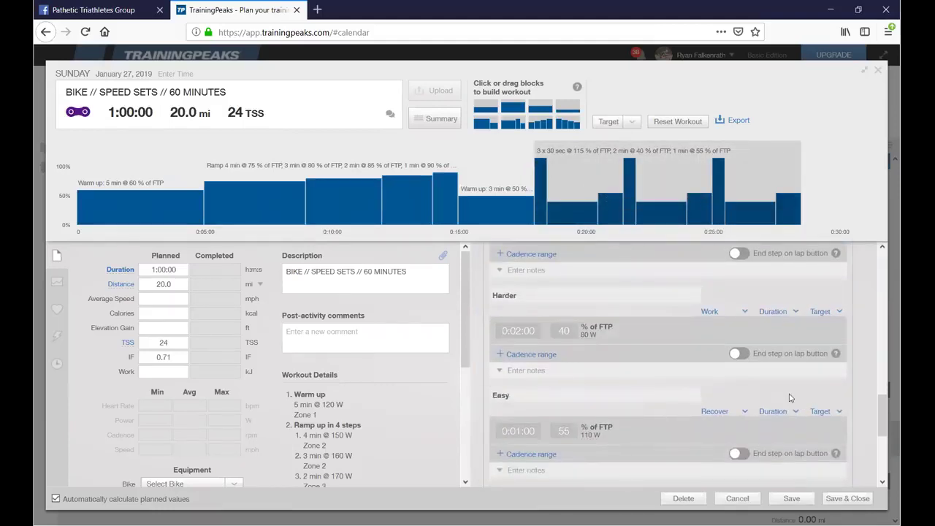
scroll(796, 398, "down", 2)
scroll(628, 400, "up", 6)
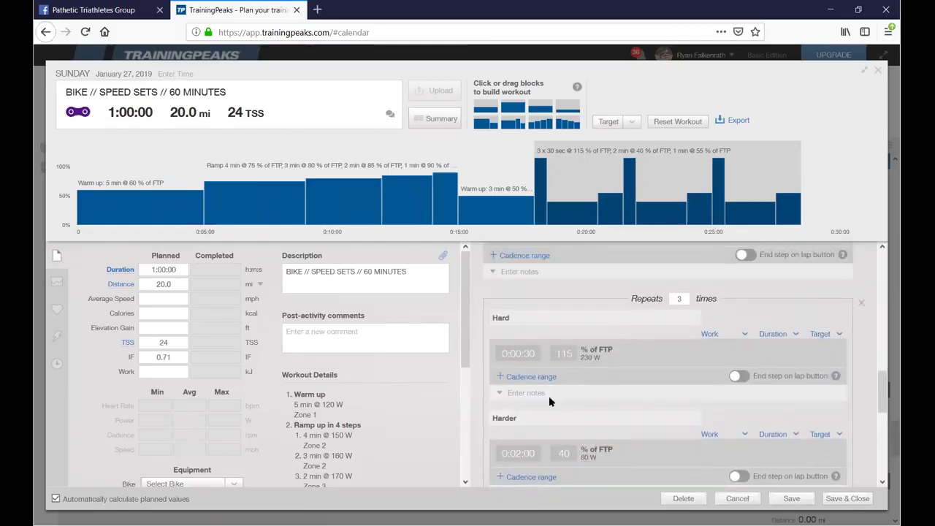
scroll(555, 409, "up", 3)
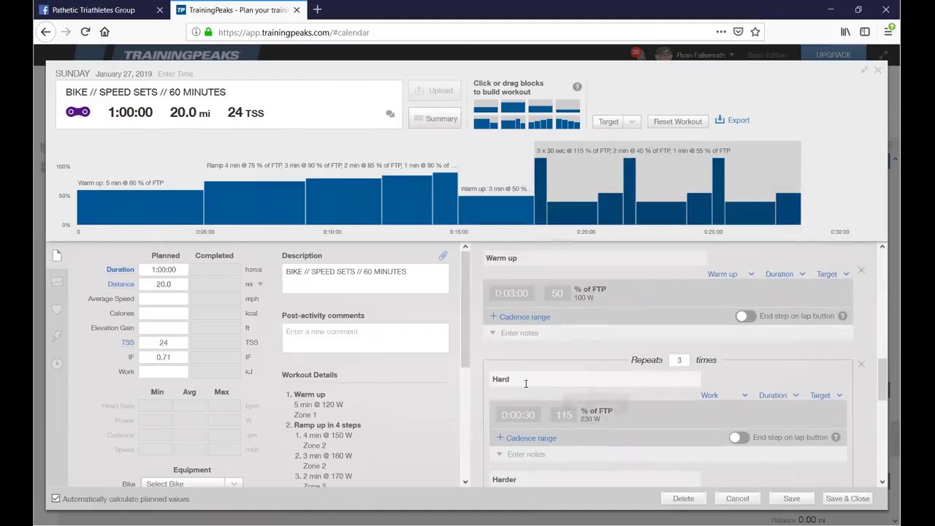
left_click(525, 379)
type("sprr")
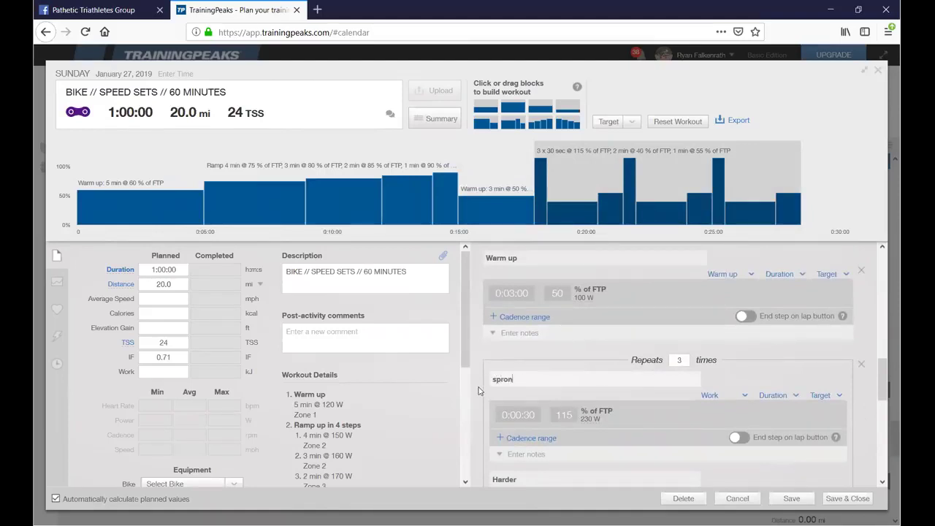
type("nio")
scroll(500, 403, "down", 3)
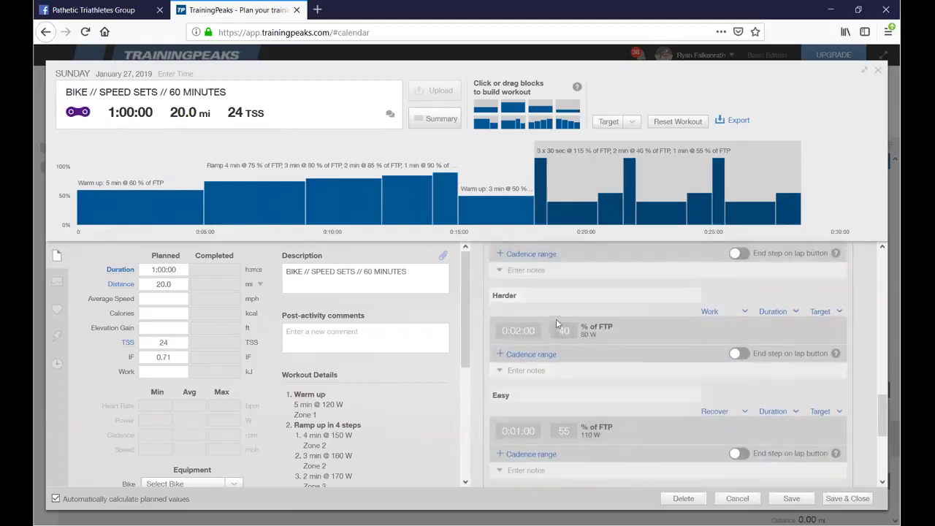
left_click(516, 295)
type("r")
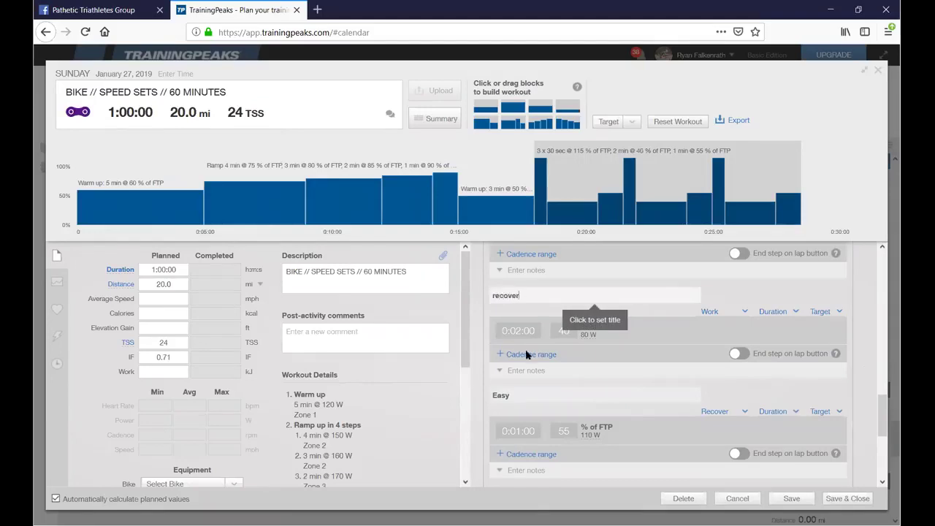
key("Return")
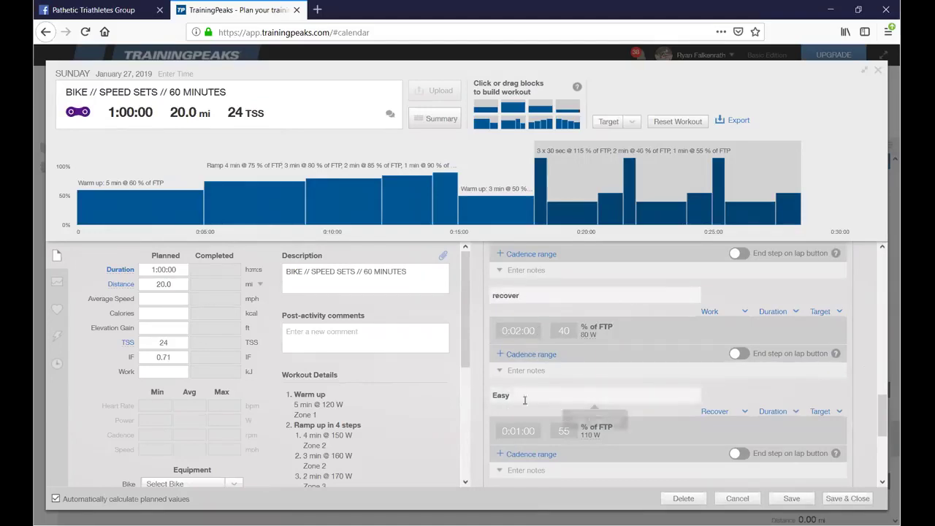
Set the Easy step's duration to 5 seconds, clear its intensity, and try a duration of 0.
scroll(613, 421, "down", 2)
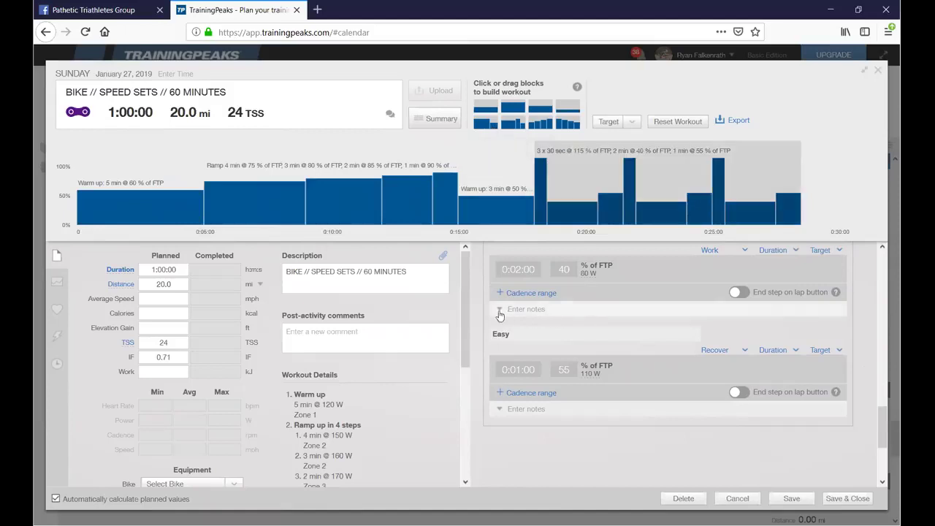
left_click(507, 370)
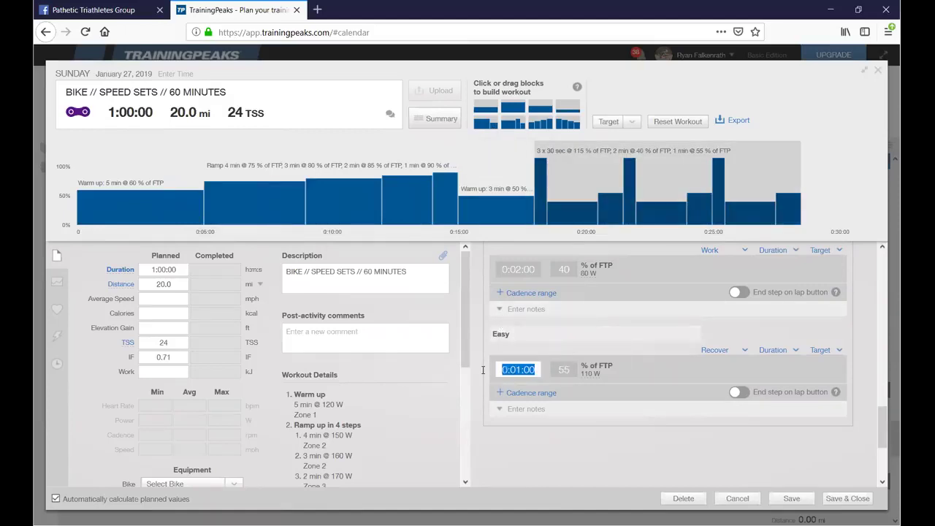
type("5")
left_click(620, 476)
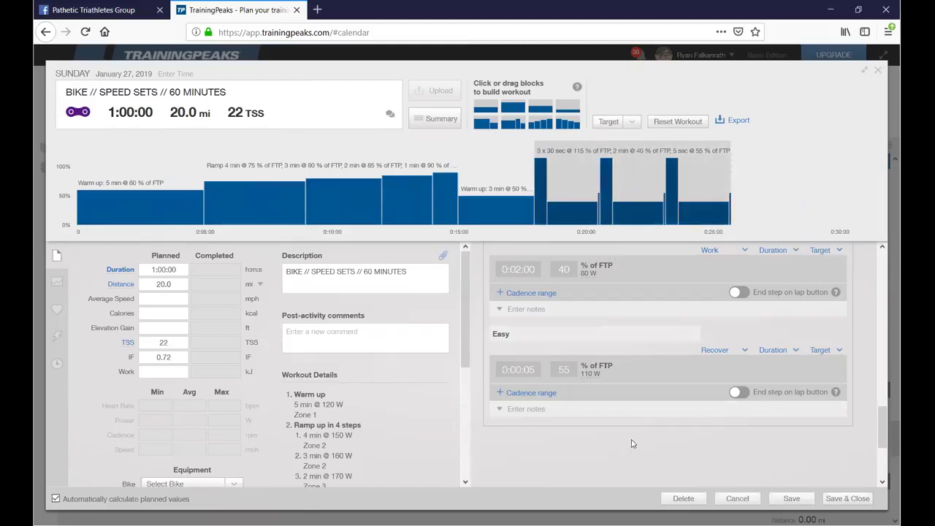
left_click(571, 369)
key("BackSpace")
left_click(595, 437)
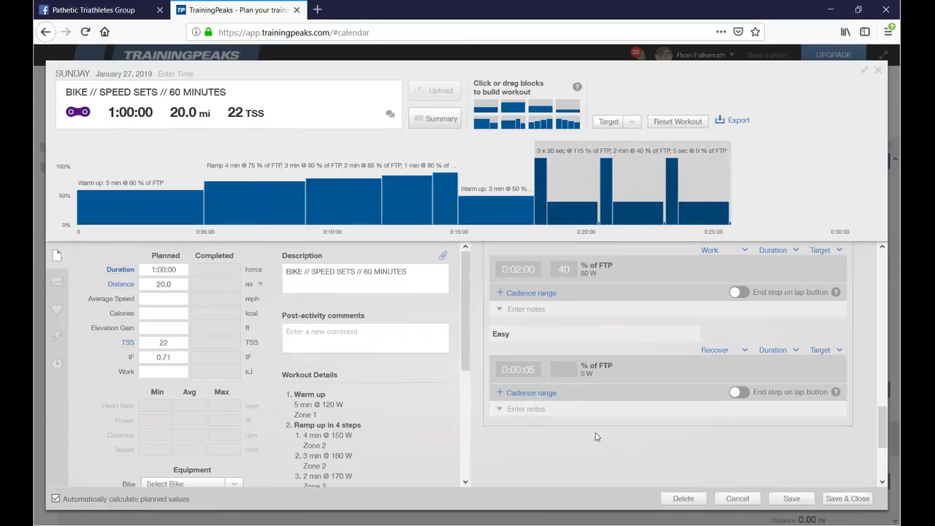
left_click(533, 367)
type("0")
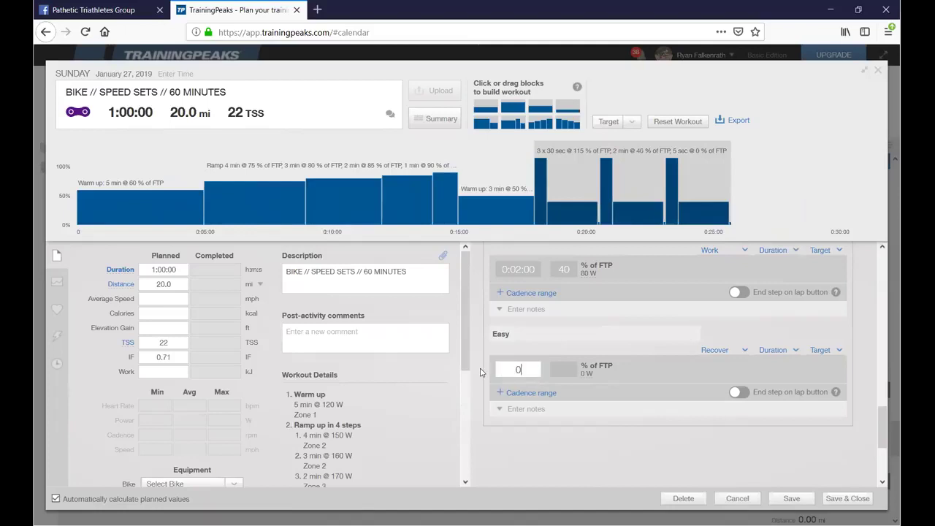
left_click(607, 461)
left_click(563, 370)
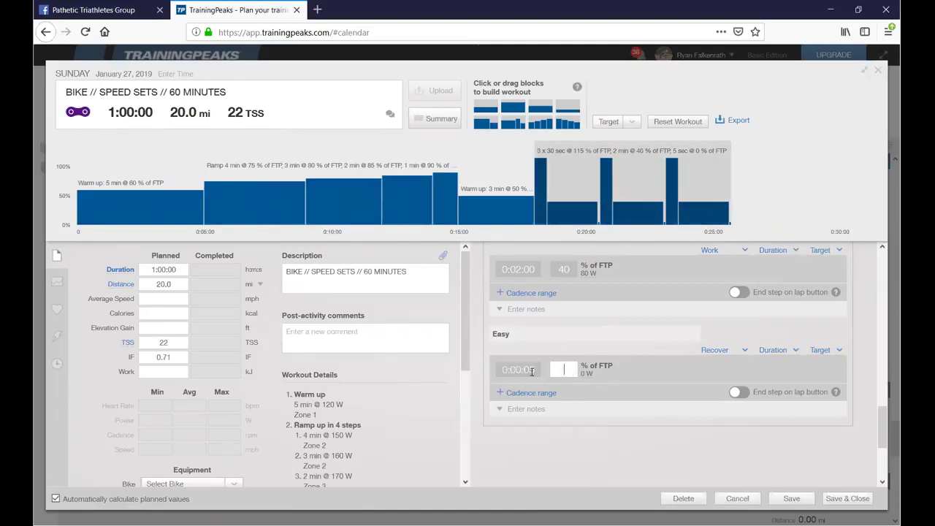
Set the recover step's duration to 1:00 and the Easy step to 1:00 at 40 % of FTP.
left_click(504, 268)
type("1:00")
key("Tab")
left_click_drag(534, 369, 500, 370)
type("1:00")
key("Tab")
type("40")
key("Tab")
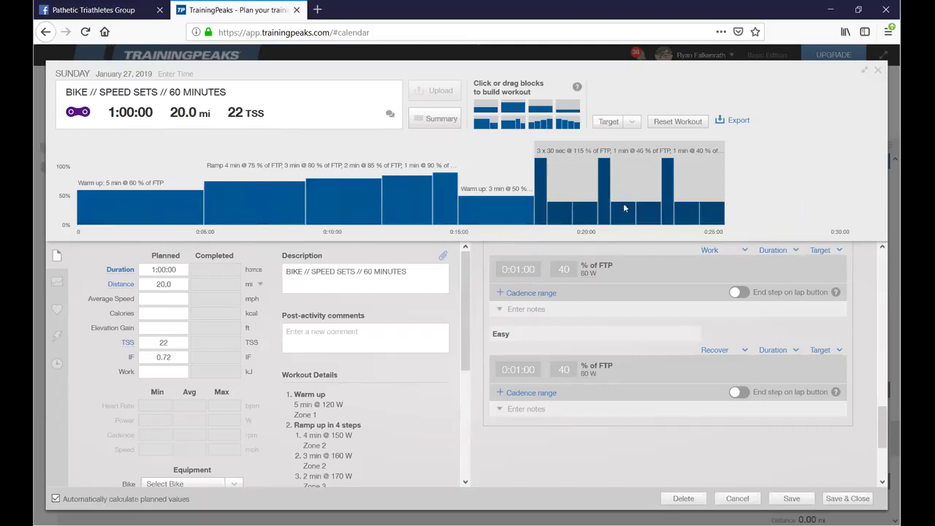
Clear the planned total duration so that it is recalculated from the workout blocks.
mouse_move(593, 220)
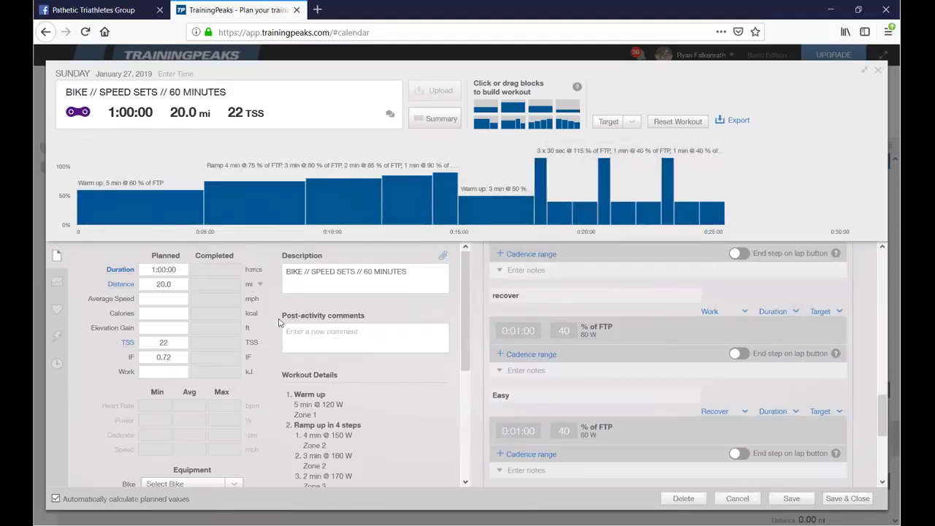
scroll(278, 322, "down", 2)
scroll(188, 327, "up", 2)
scroll(178, 294, "down", 5)
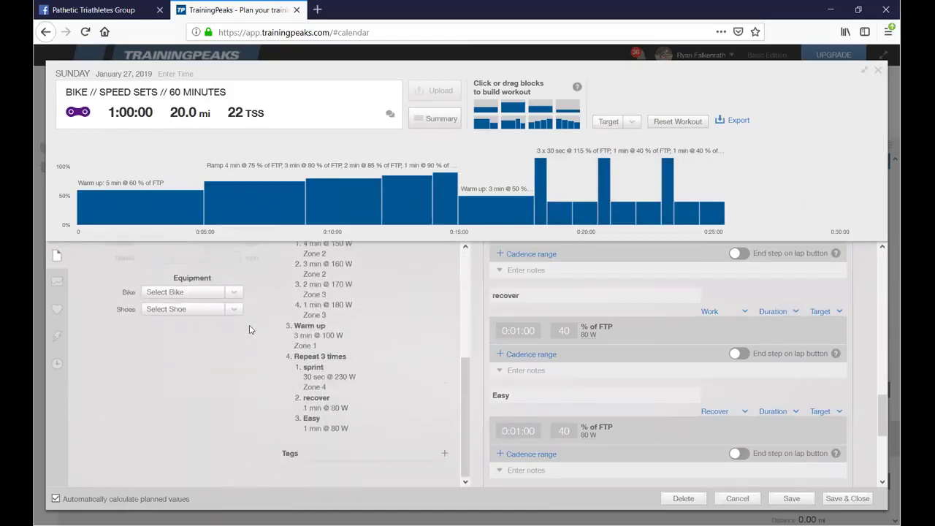
scroll(249, 330, "up", 5)
left_click(116, 269)
key("BackSpace")
left_click(162, 285)
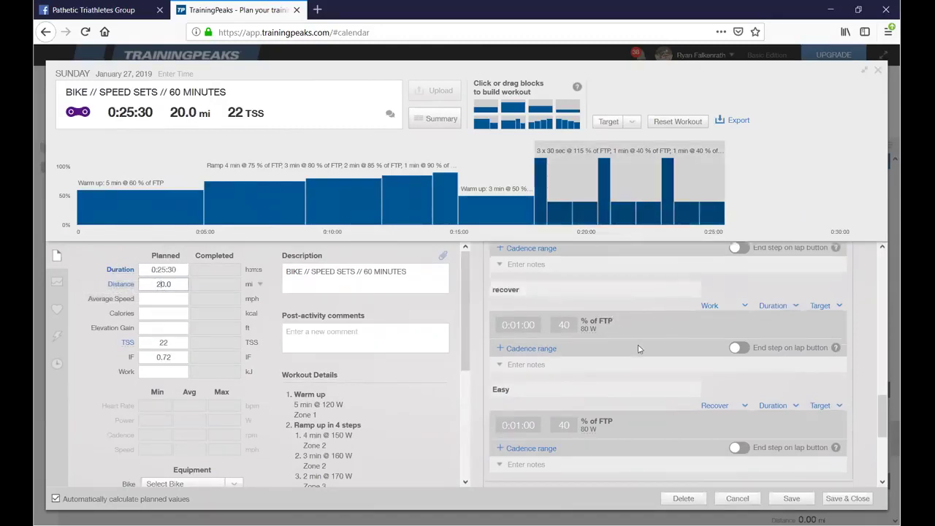
Try 5 and 10 steps in the Ramp up block, settling on 1 step.
scroll(637, 349, "up", 3)
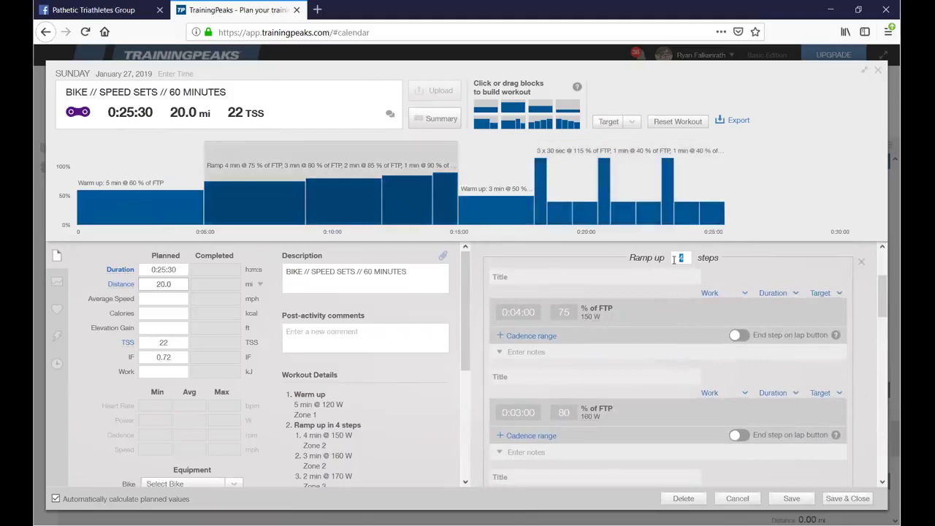
left_click(673, 290)
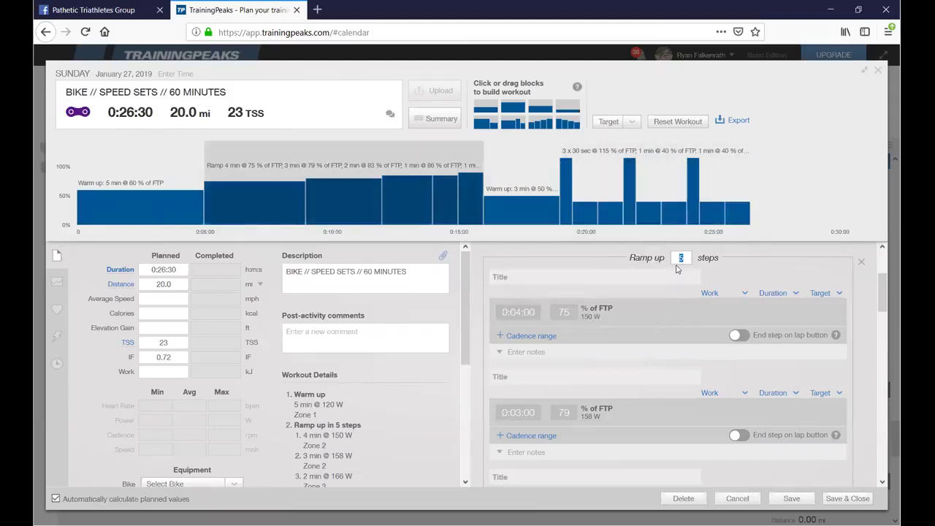
type("10")
left_click(745, 252)
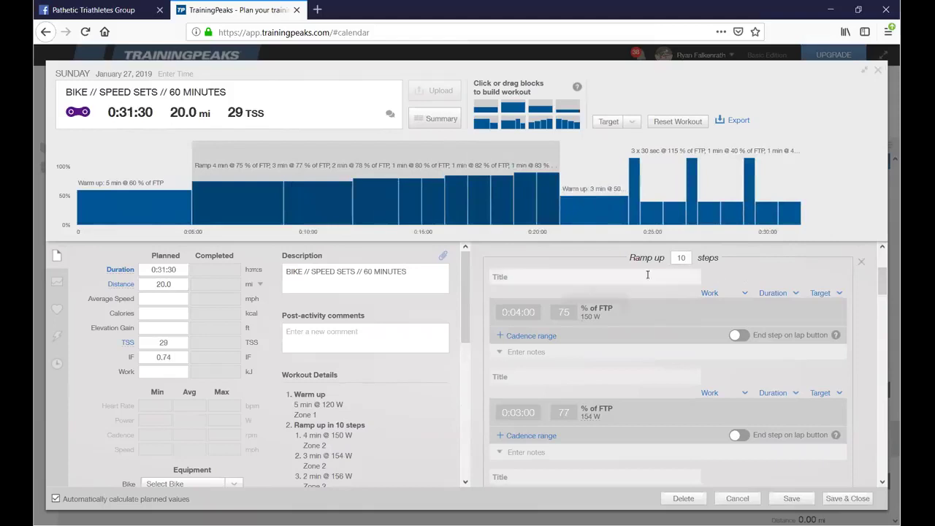
type("1")
left_click(759, 263)
Set the sprint repetition block's repeats to 10, and raise them to 12.
scroll(692, 371, "down", 3)
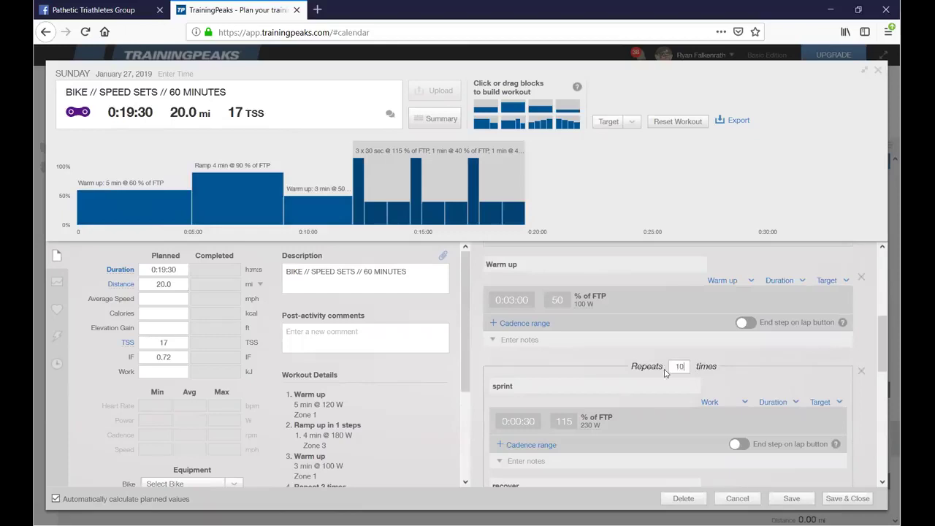
left_click(746, 352)
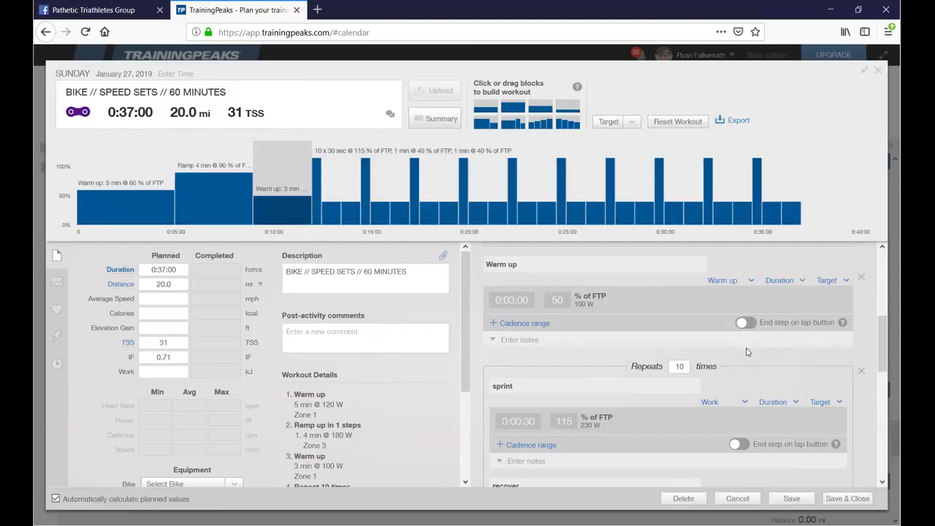
left_click_drag(686, 366, 661, 369)
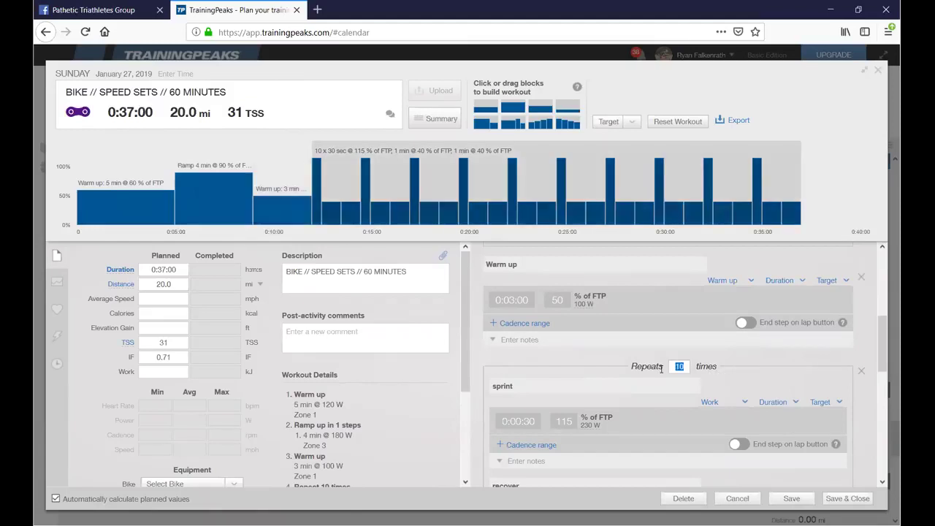
type("12")
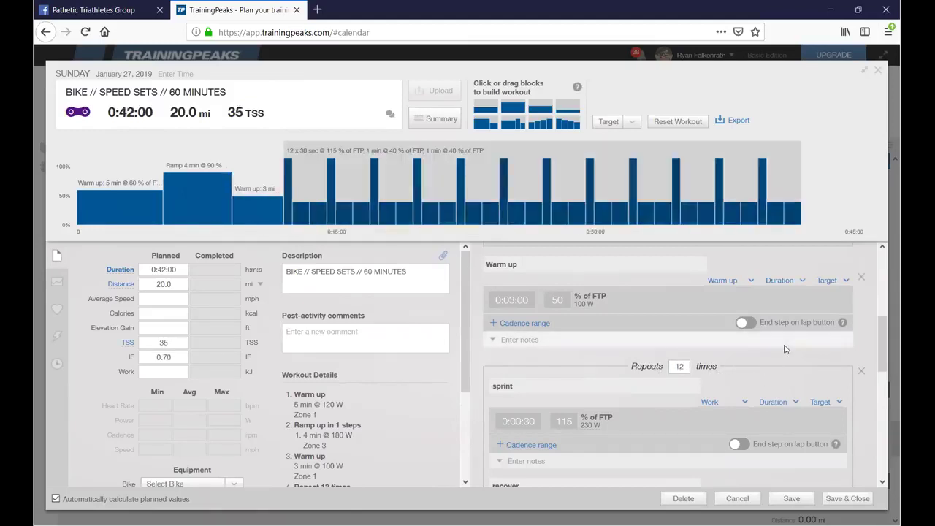
Add a four-step Ramp down block after the repetition block and review its steps.
mouse_move(588, 167)
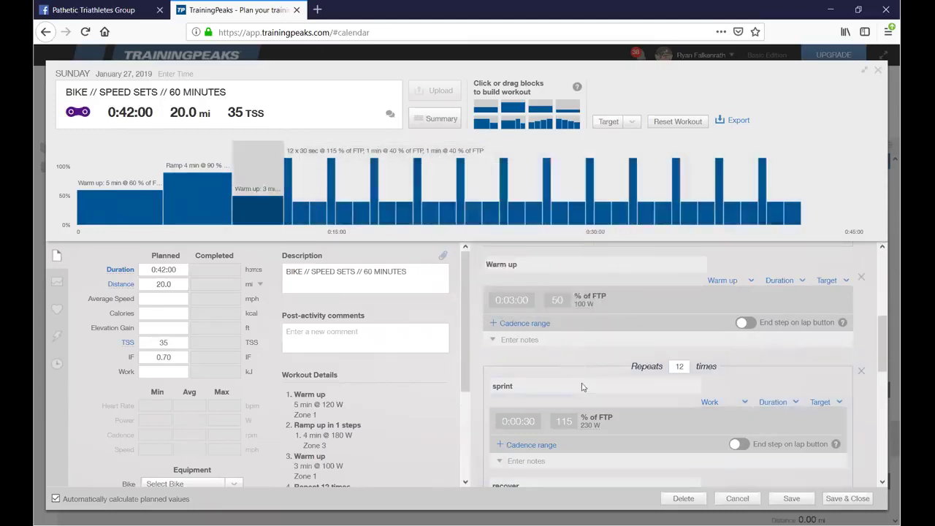
scroll(537, 387, "down", 1)
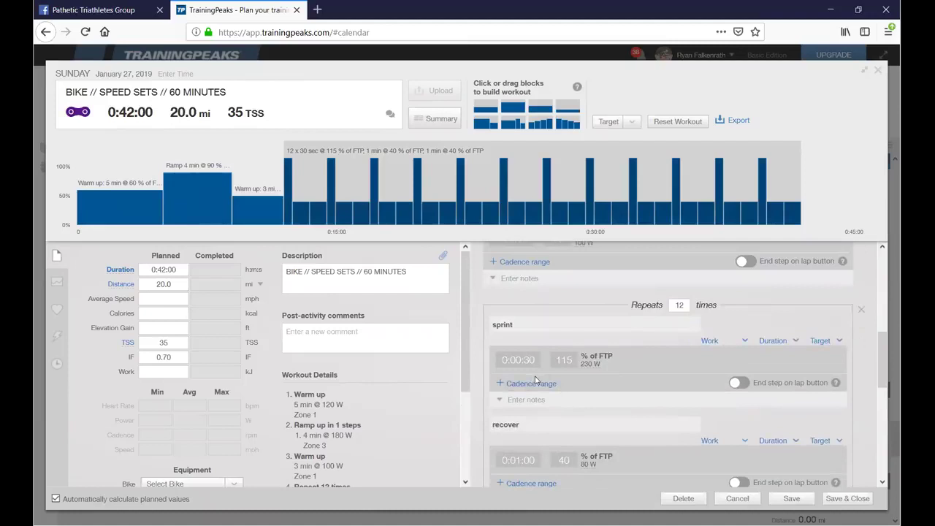
scroll(537, 380, "down", 2)
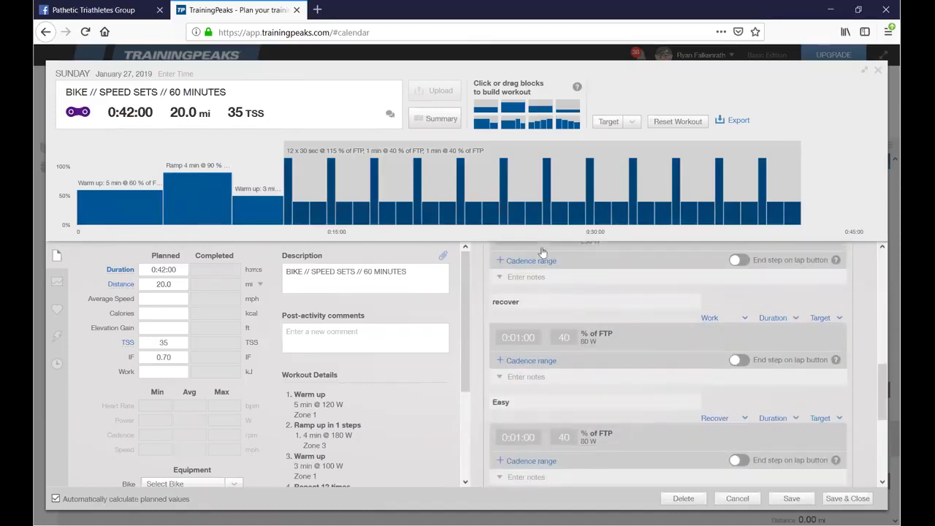
mouse_move(670, 183)
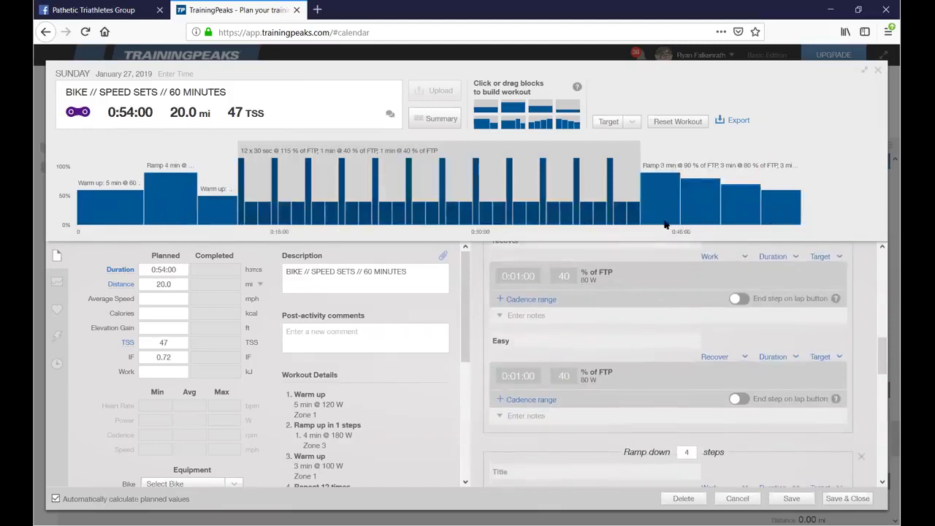
mouse_move(663, 188)
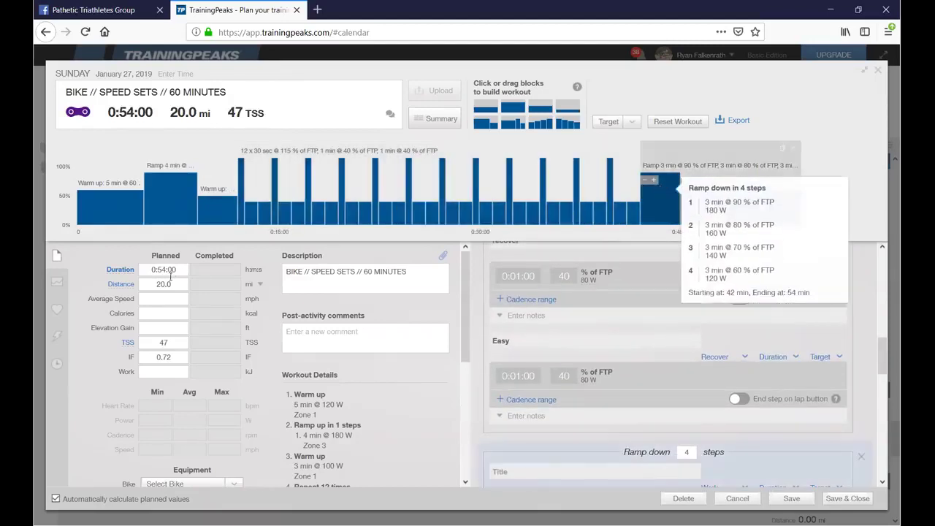
scroll(609, 355, "down", 7)
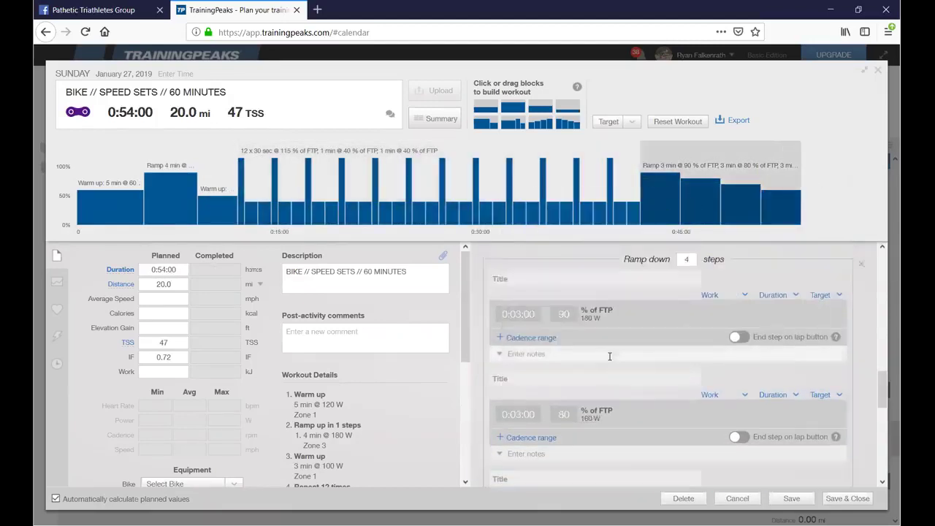
scroll(593, 369, "up", 5)
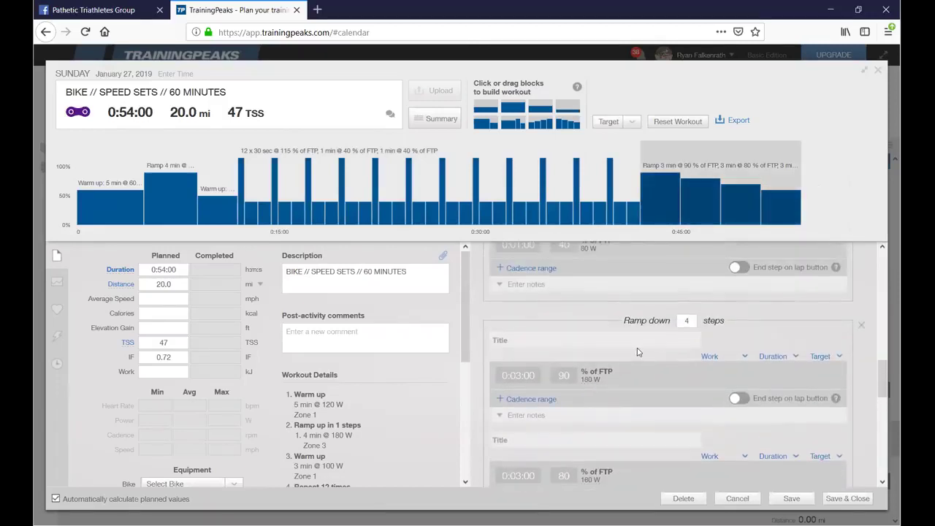
Review the durations and FTP targets of the sprint repetition block and the Ramp down block across the workout.
scroll(585, 364, "up", 15)
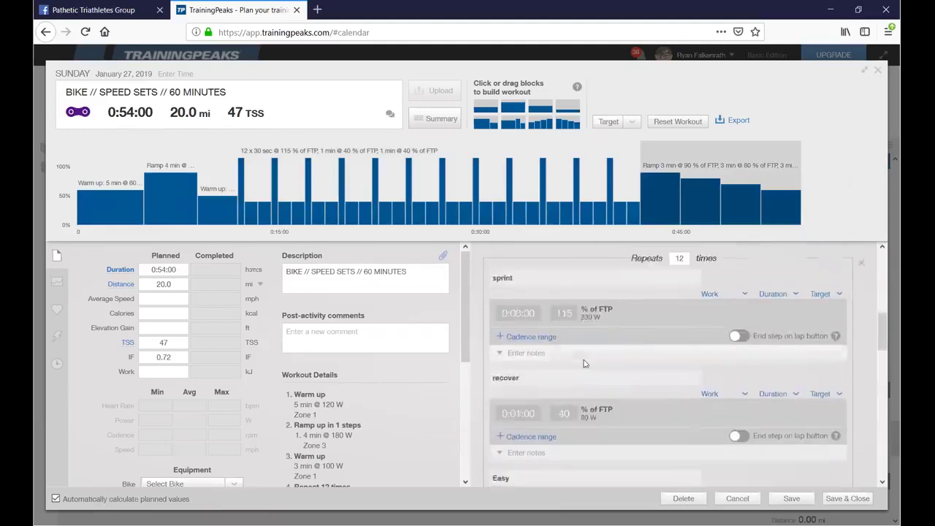
scroll(584, 364, "down", 3)
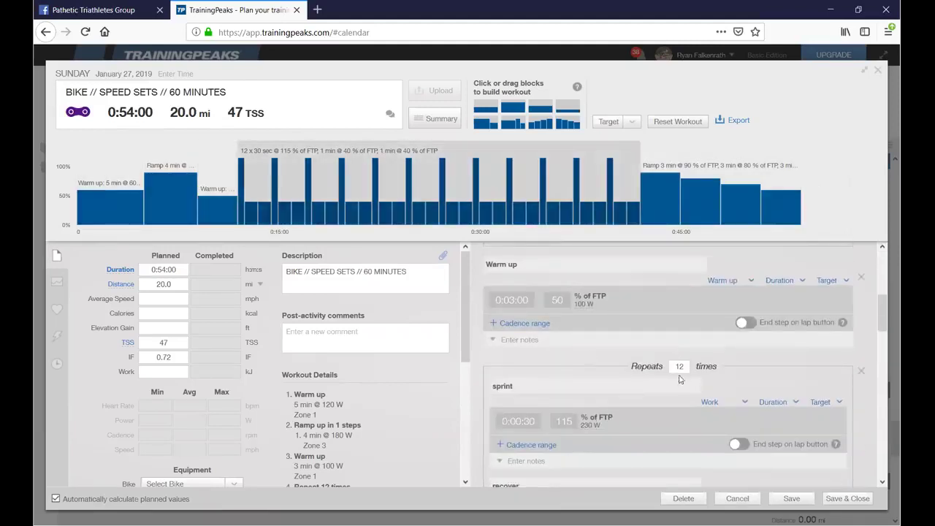
scroll(679, 379, "up", 3)
scroll(674, 383, "down", 8)
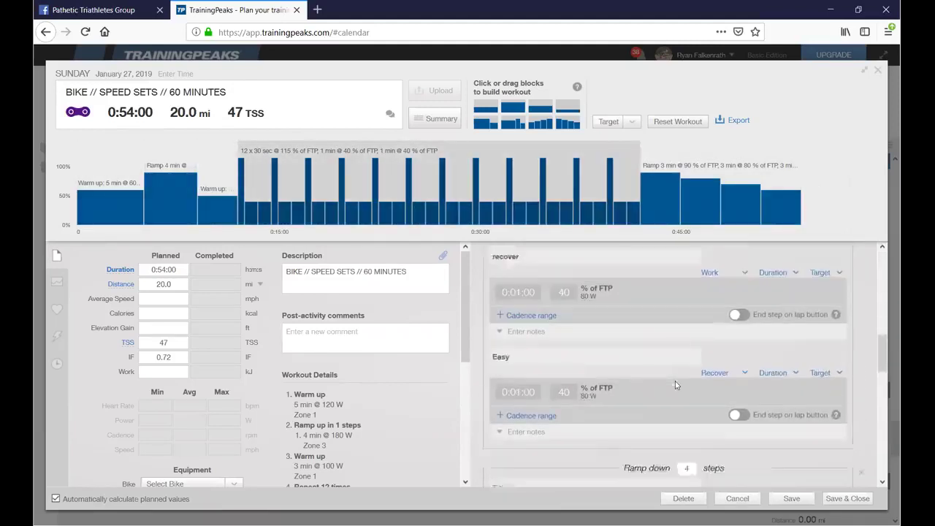
scroll(675, 380, "down", 5)
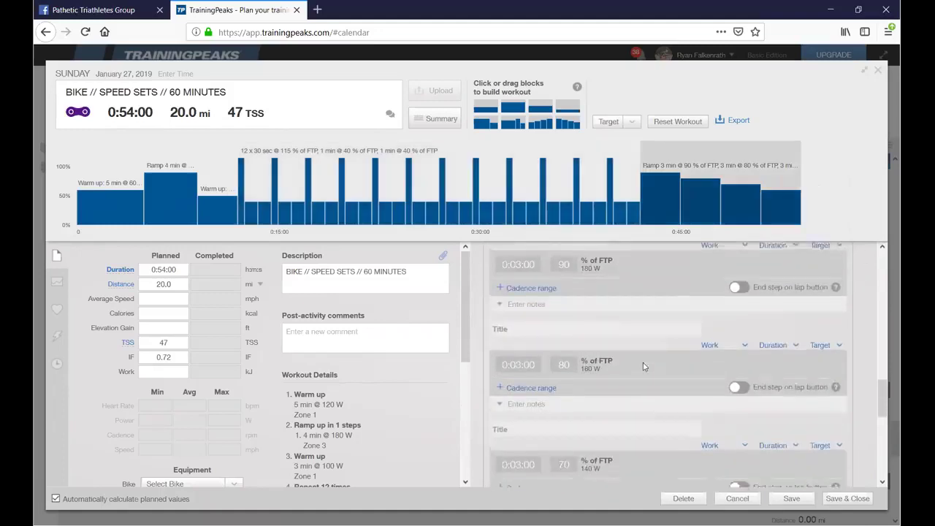
scroll(643, 362, "up", 1)
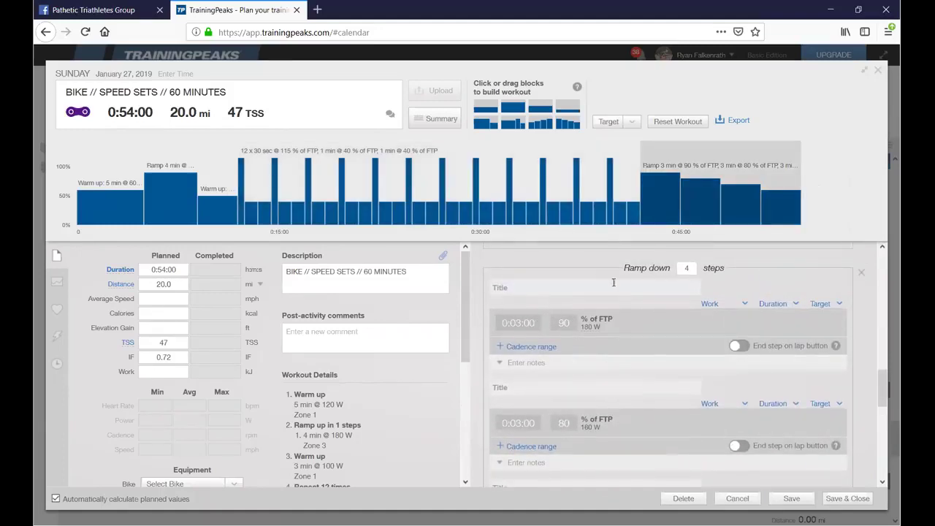
mouse_move(783, 194)
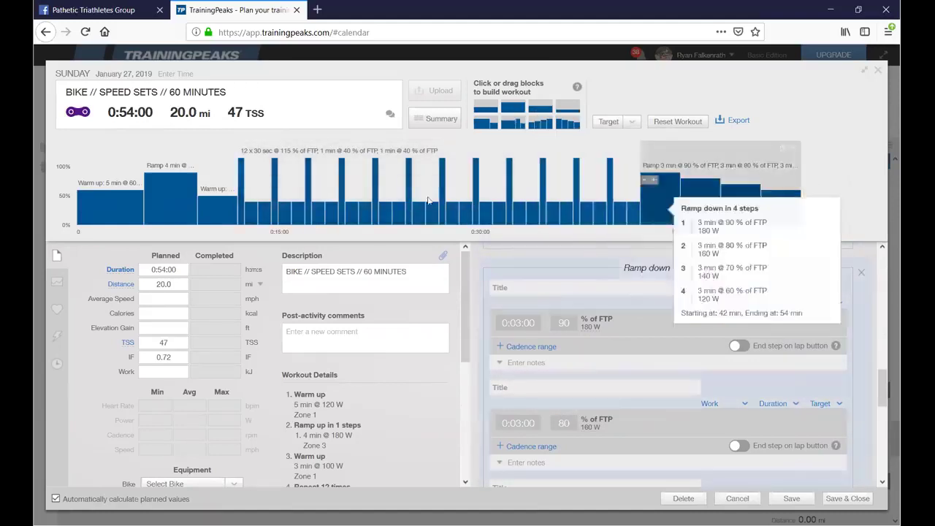
mouse_move(380, 157)
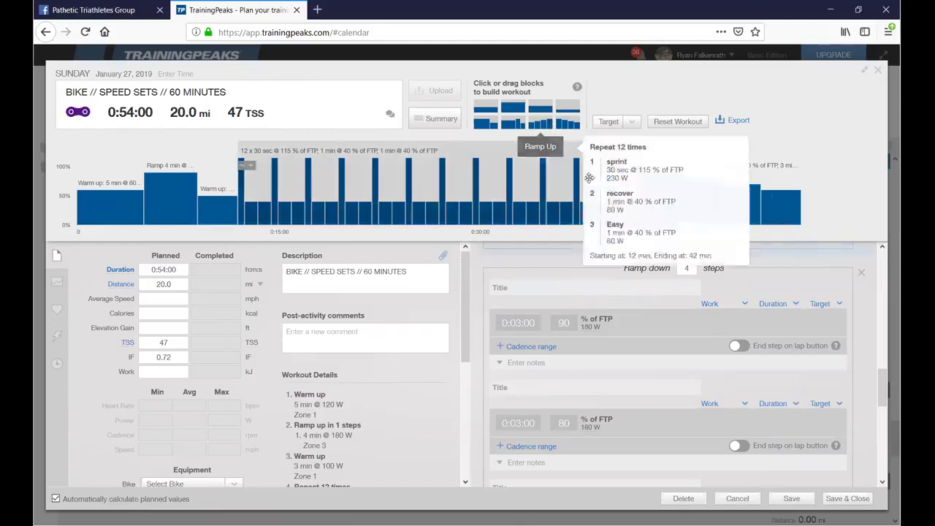
scroll(650, 358, "down", 3)
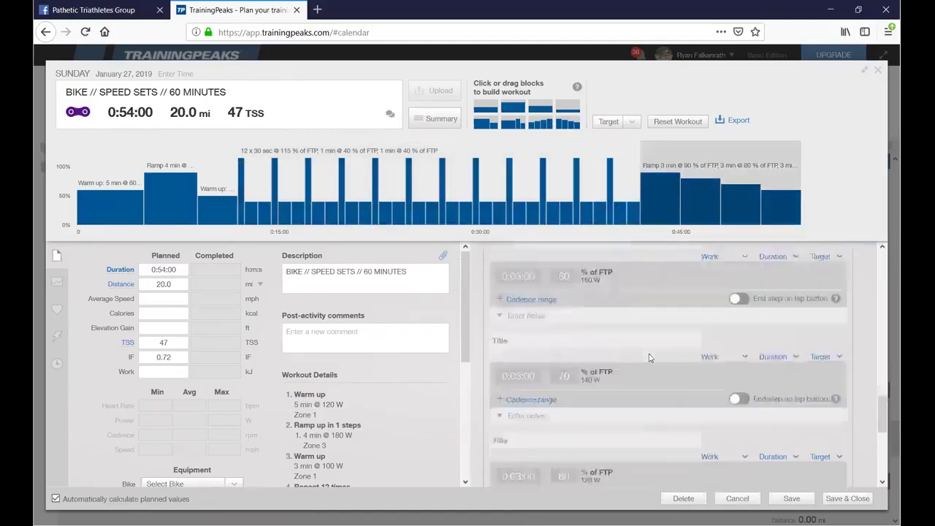
scroll(649, 357, "up", 4)
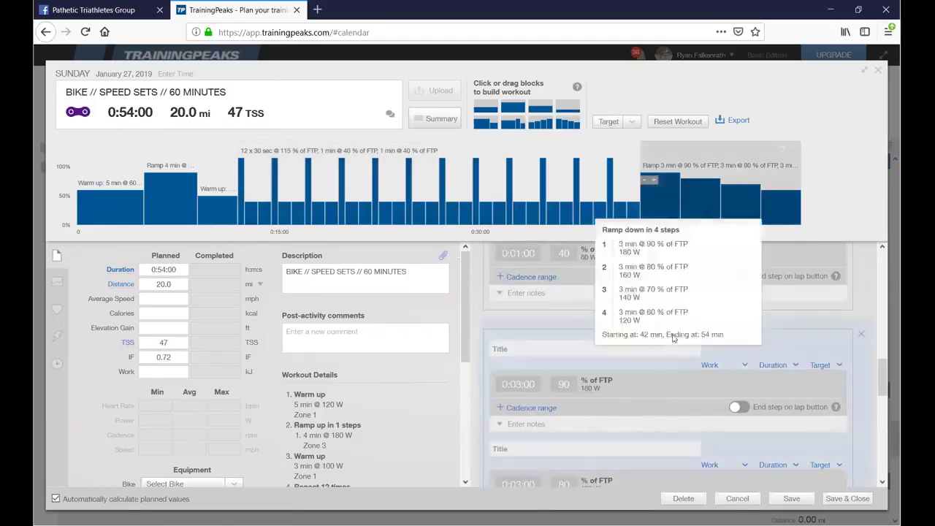
scroll(582, 336, "down", 2)
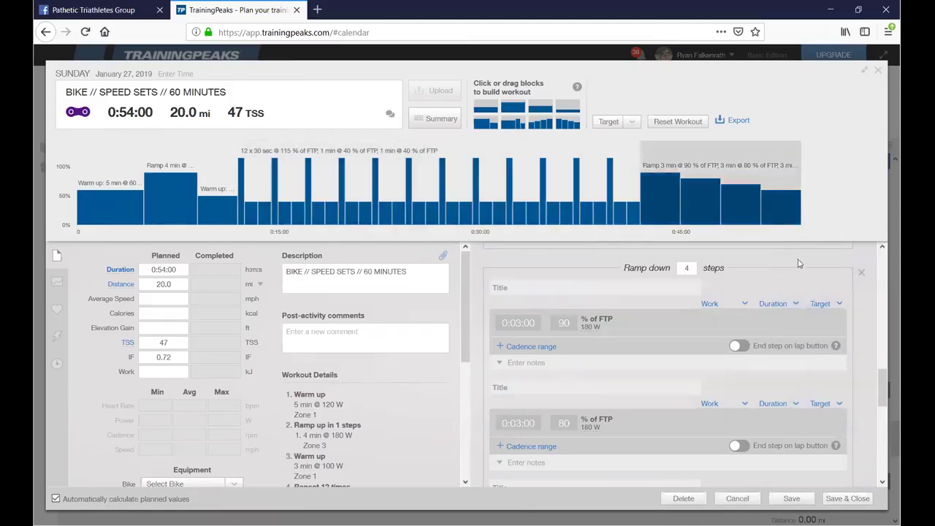
scroll(793, 263, "down", 5)
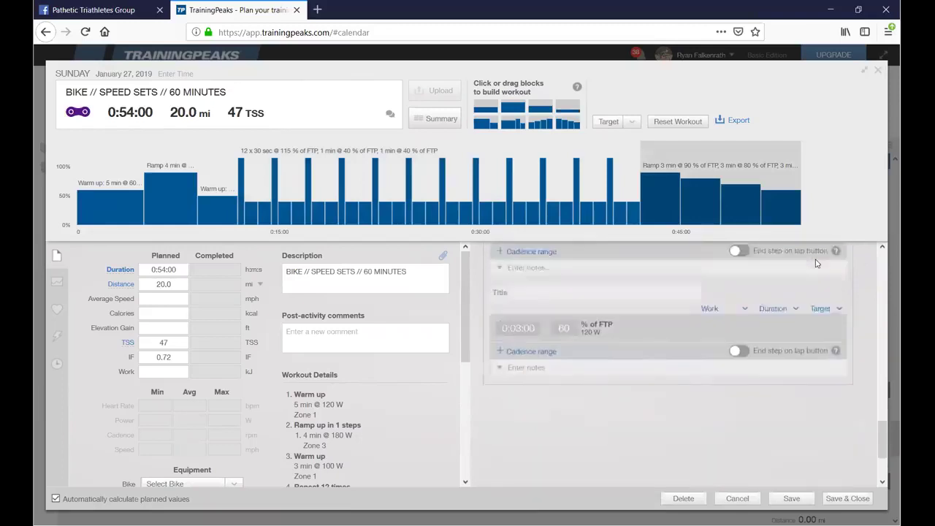
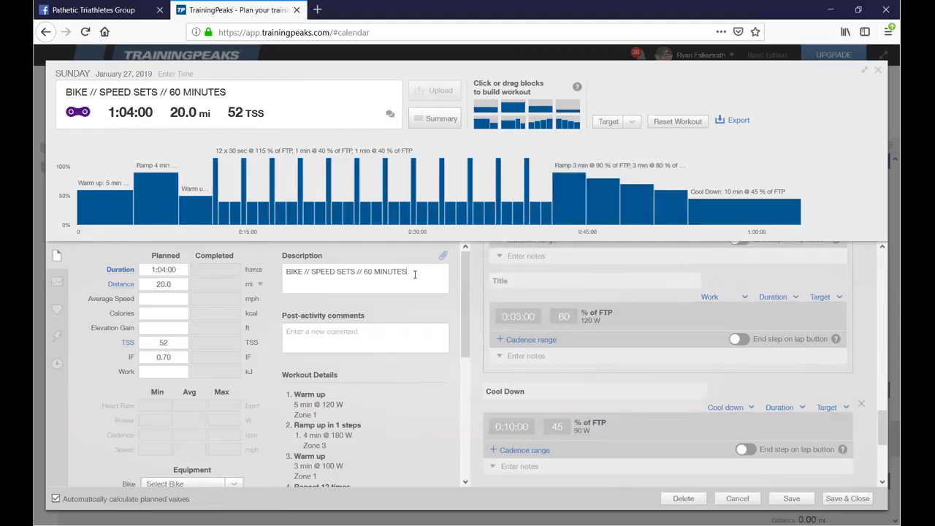
Try adding a second description line beginning "Distance is estimated + avg speed --> do workout".
type("stabc")
type("speed -->")
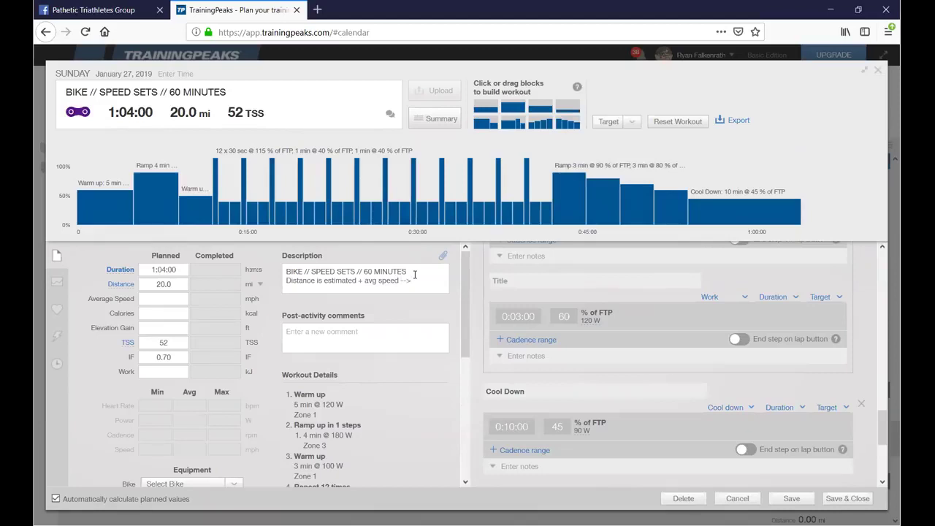
type(" do workout ")
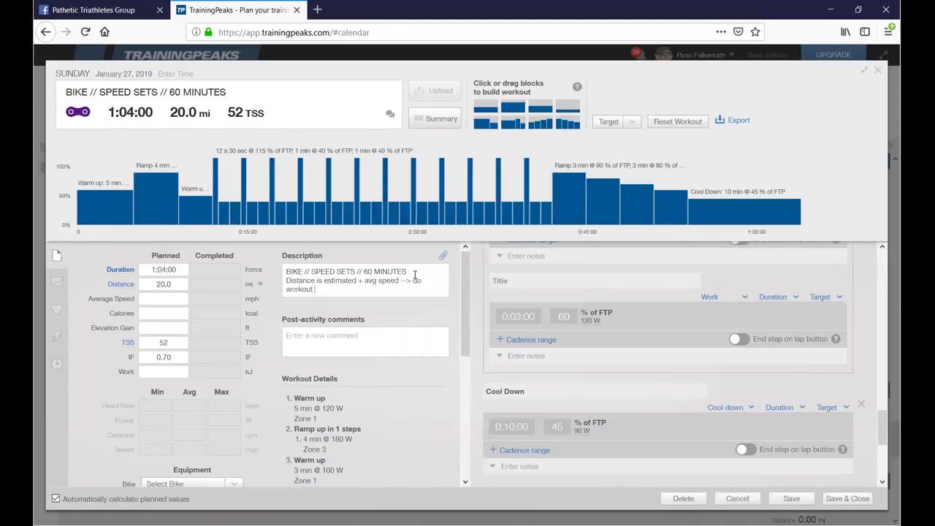
type("protoc")
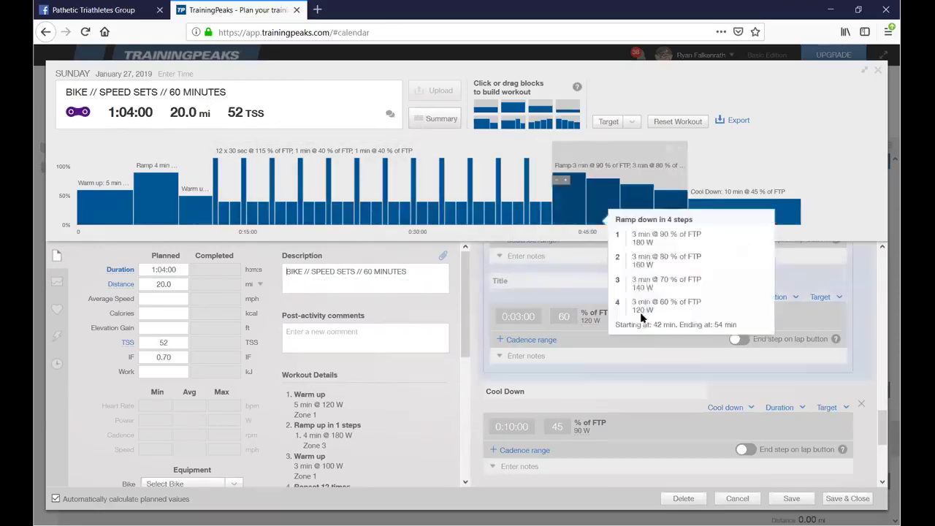
Rename the workout as "BIKE // SPEED SETS x 12 // 60 MINUTES", then save and close it.
scroll(639, 312, "up", 5)
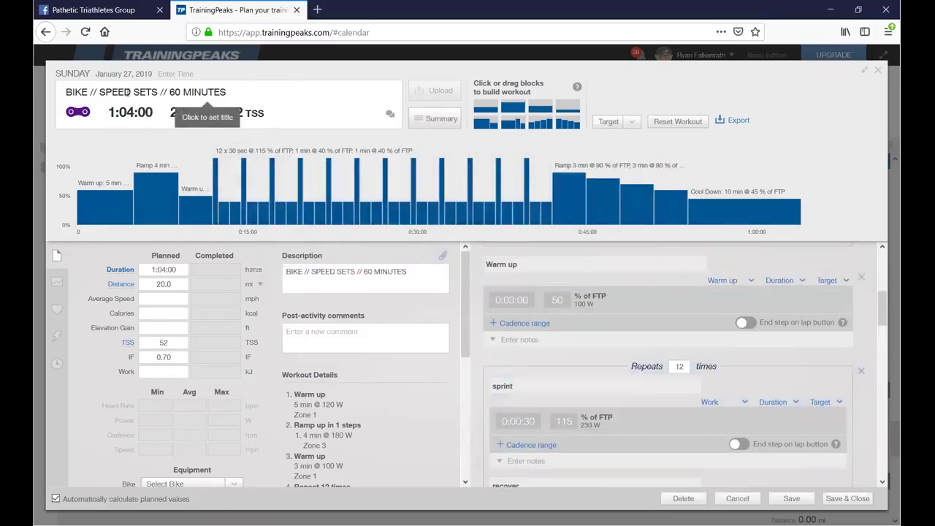
left_click(155, 90)
type("x 12")
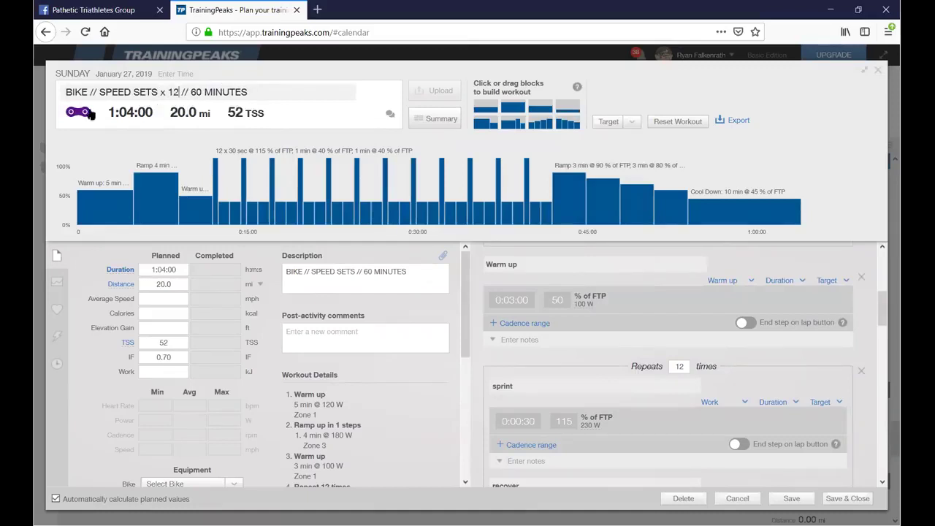
left_click(390, 71)
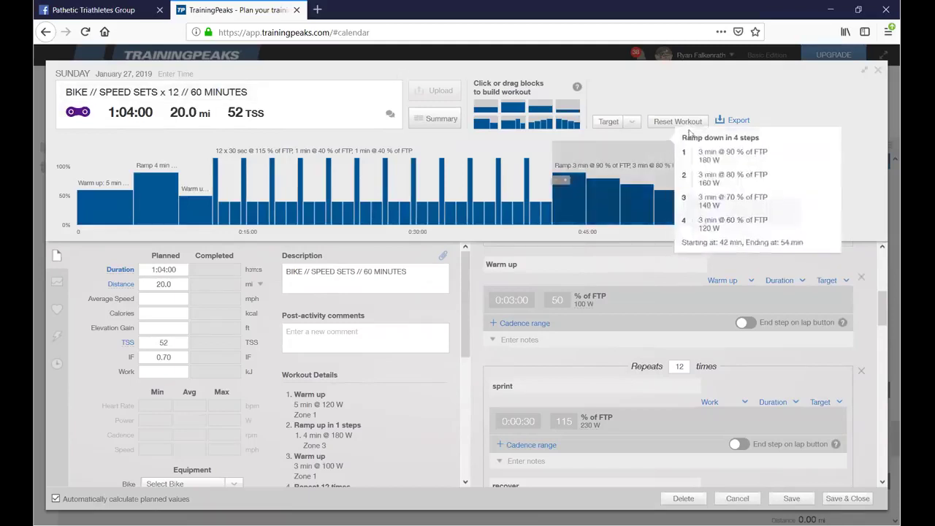
scroll(817, 392, "down", 5)
left_click(847, 498)
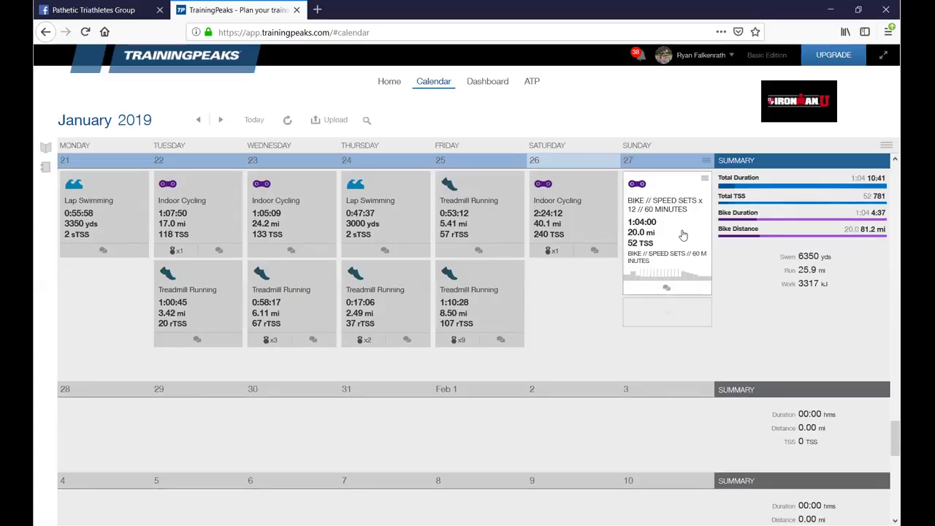
Search the web for "zwift sync training peaks" in a separate tab and open the TrainingPeaks Help Center article on Zwift.
left_click(317, 9)
type("zw")
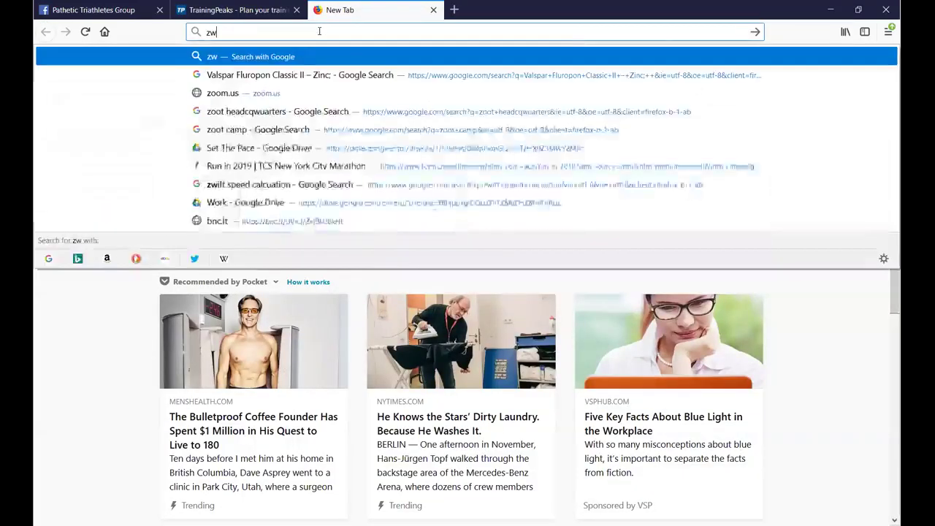
type("ift syn")
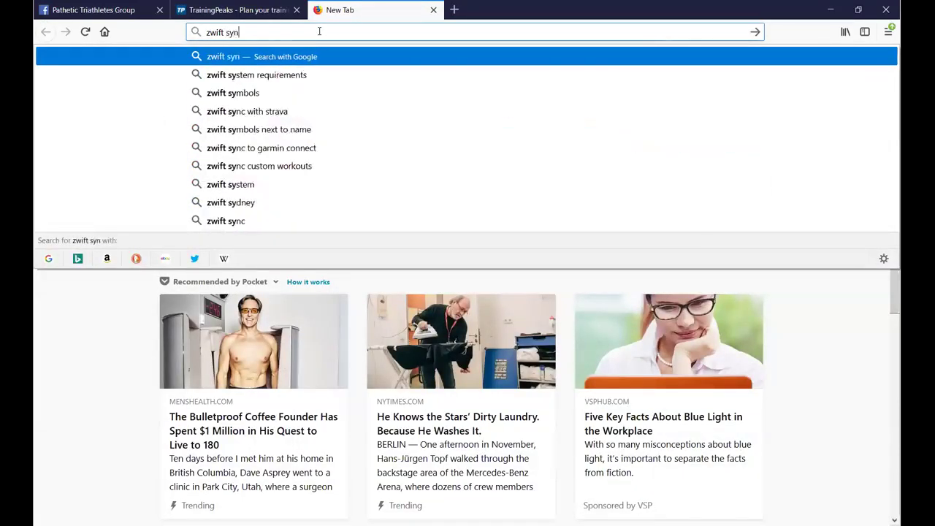
type("c tra")
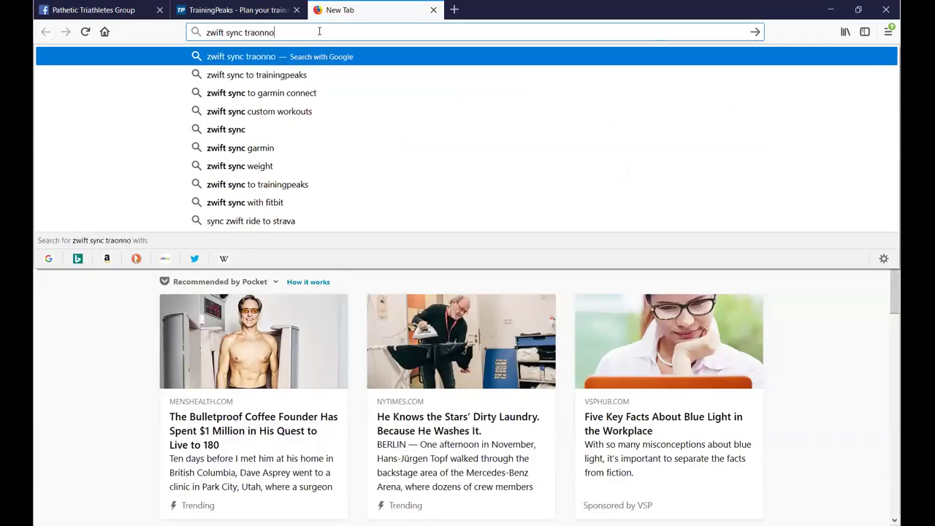
type("ining peaks")
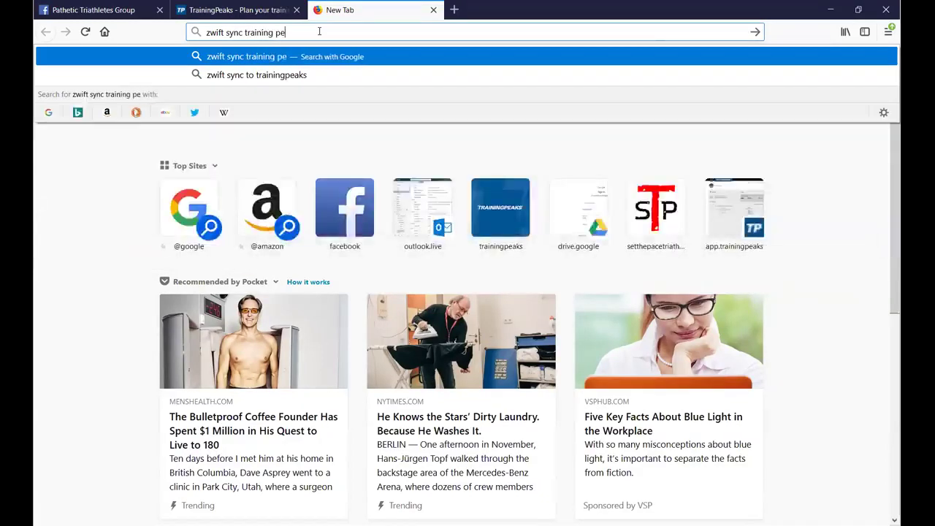
key("Return")
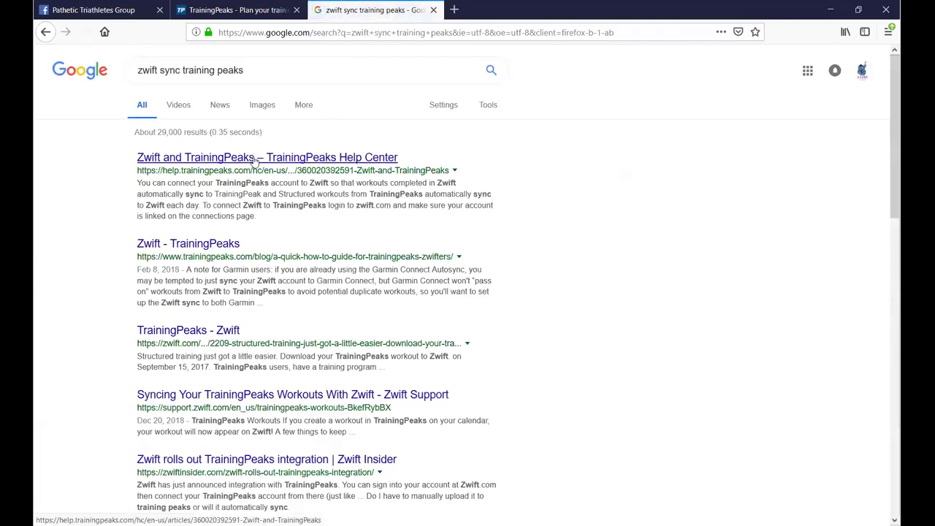
left_click(254, 160)
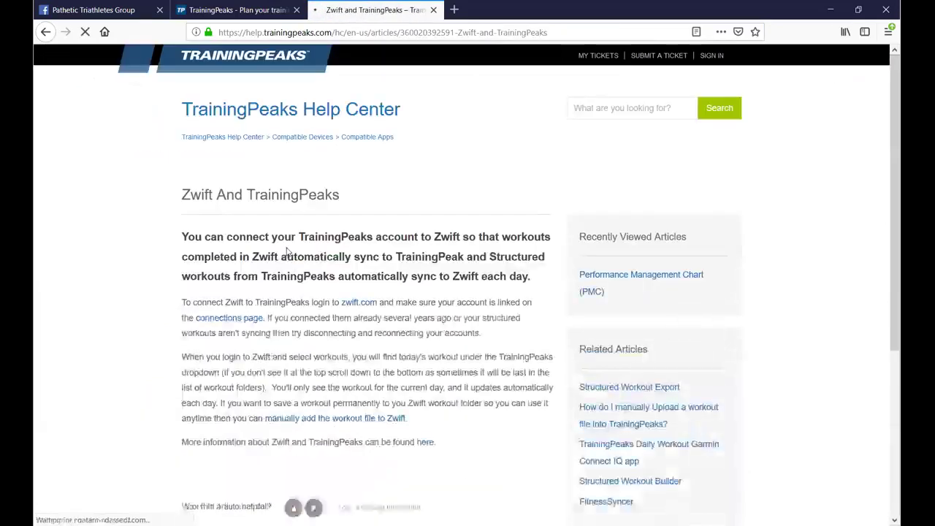
Read how structured workouts sync to Zwift in the help article and compare it with the workout in the TrainingPeaks calendar.
scroll(285, 241, "down", 3)
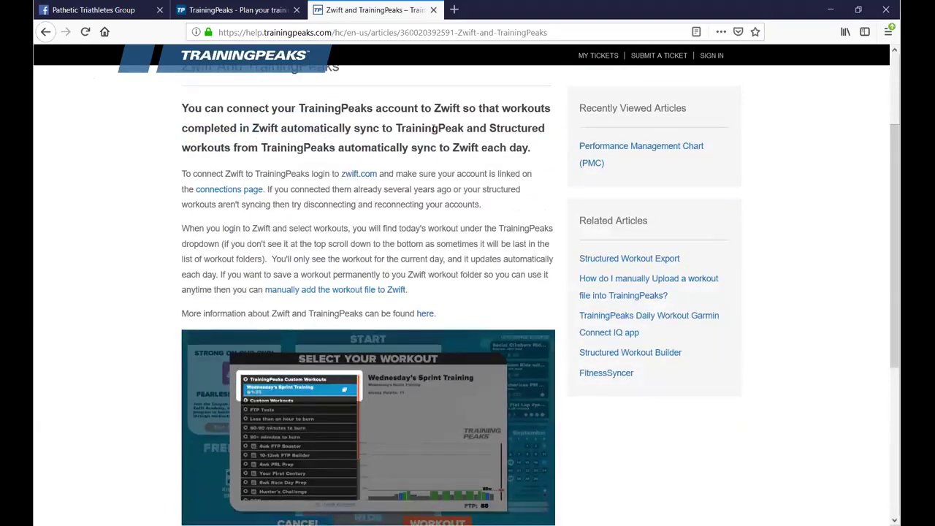
scroll(434, 128, "down", 5)
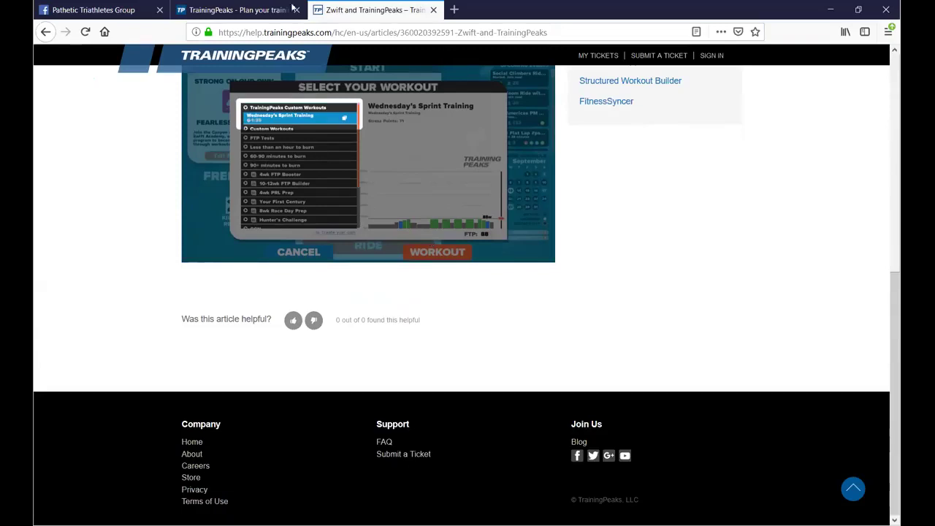
left_click(213, 9)
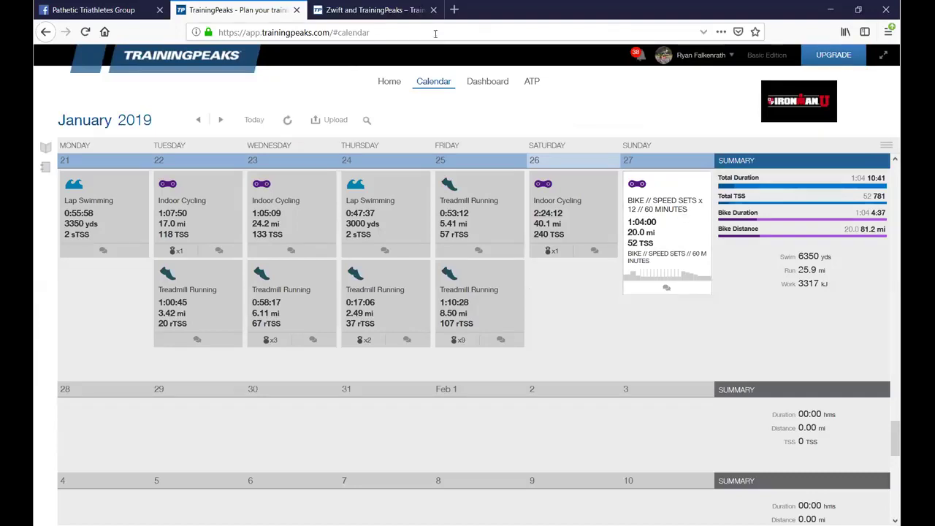
left_click(386, 11)
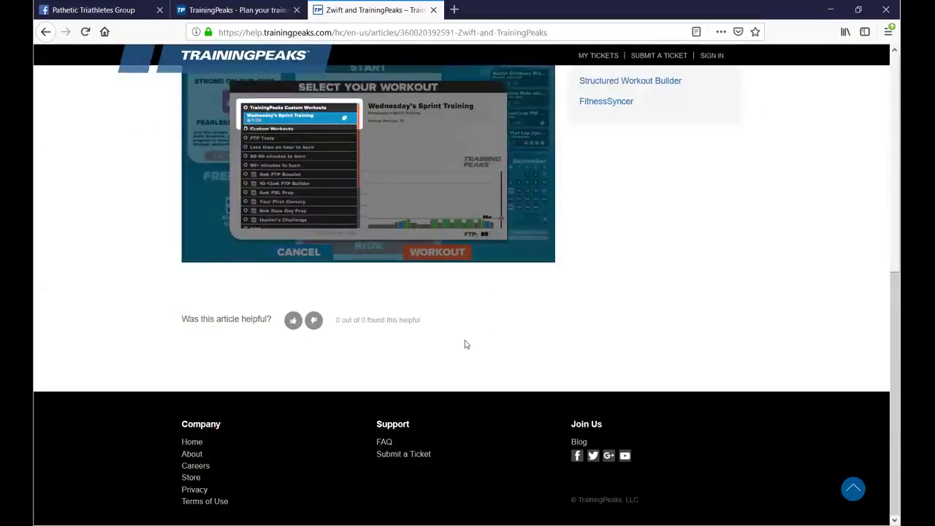
left_click(235, 9)
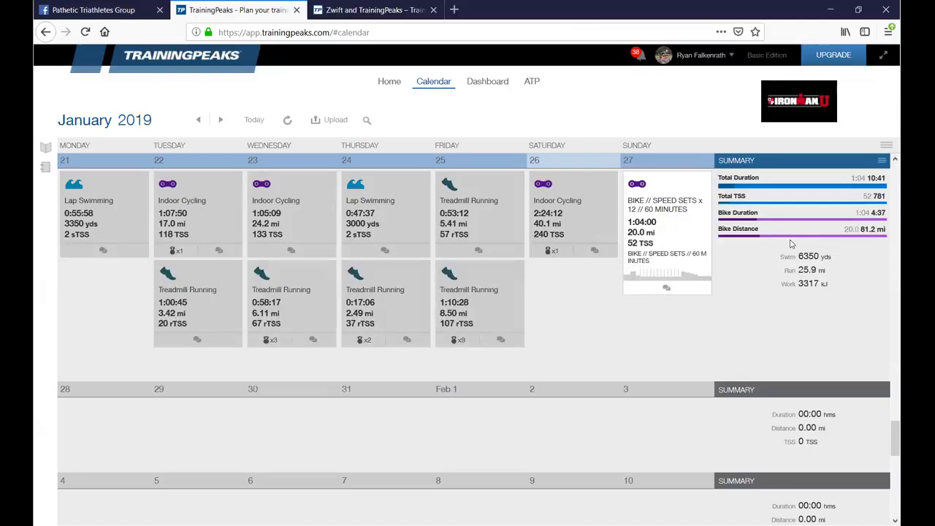
Switch to Zwift, start it from the launcher, and skip pairing devices to reach the ride setup screen.
left_click(830, 12)
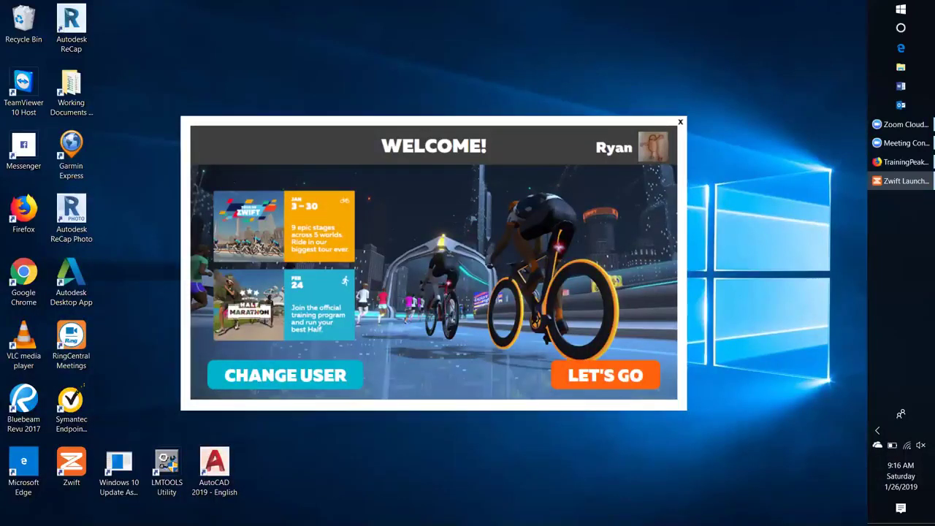
left_click(615, 380)
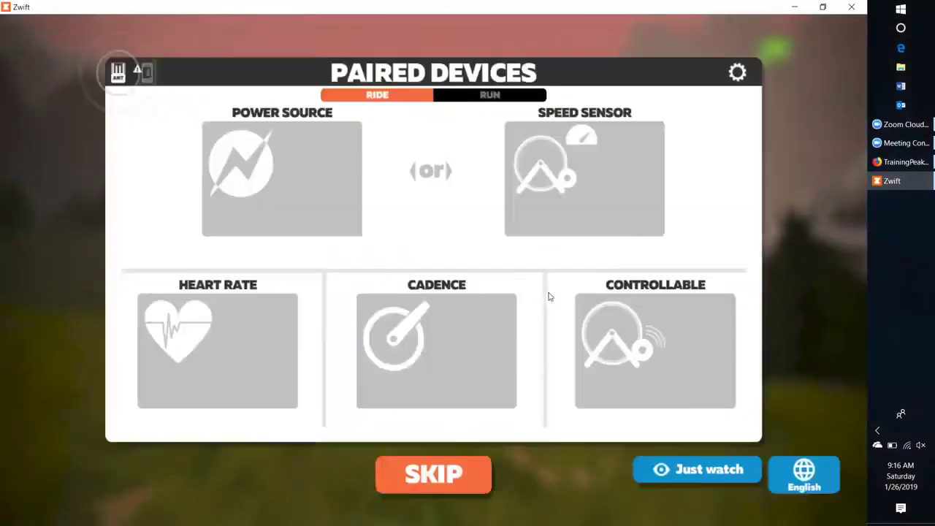
left_click(486, 482)
left_click(524, 319)
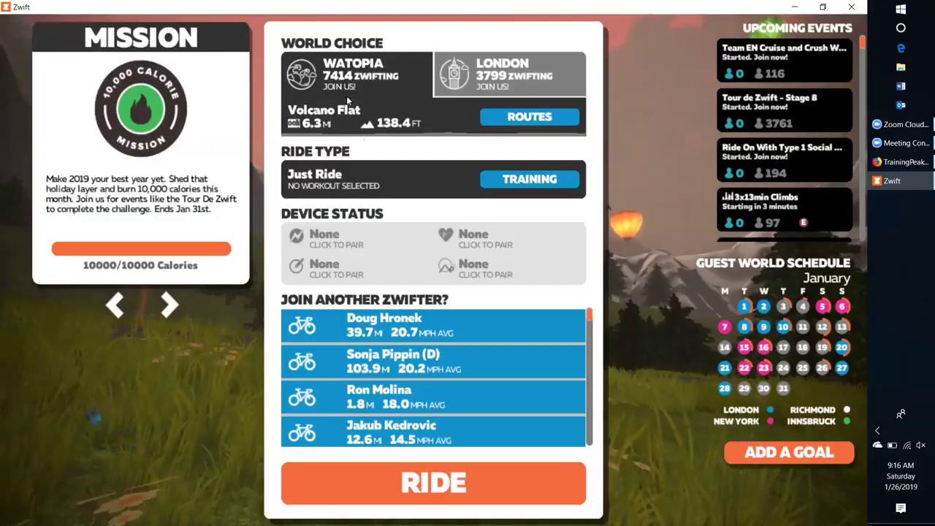
Open Zwift's training workouts and look through the Custom Workouts list for workouts that come from TrainingPeaks.
left_click(530, 179)
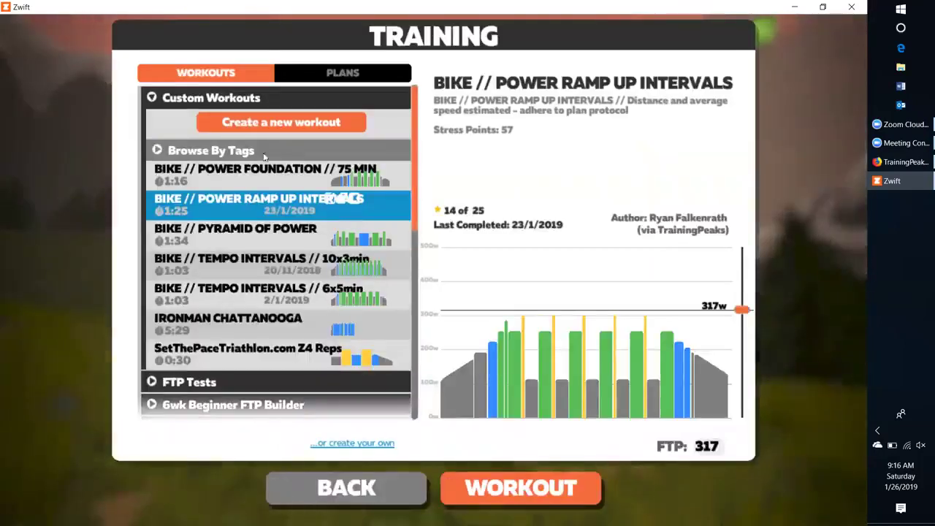
left_click(152, 100)
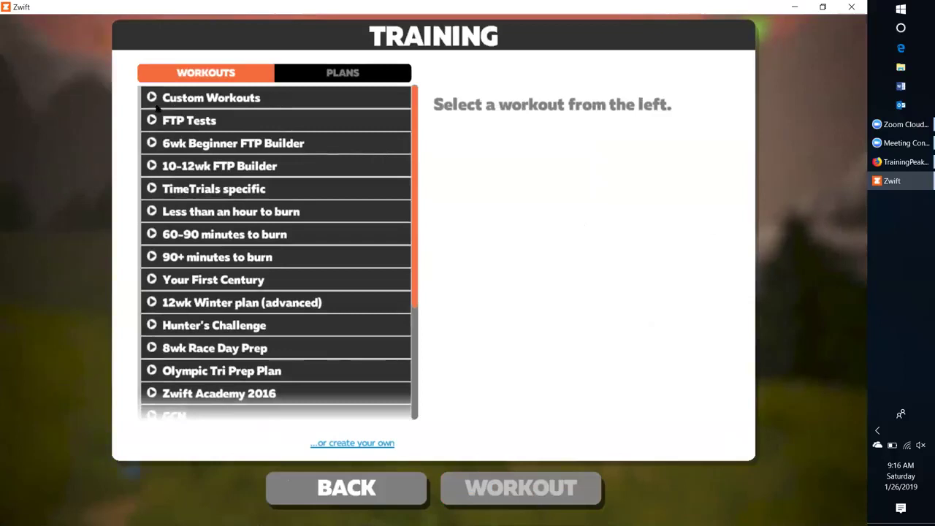
left_click(153, 100)
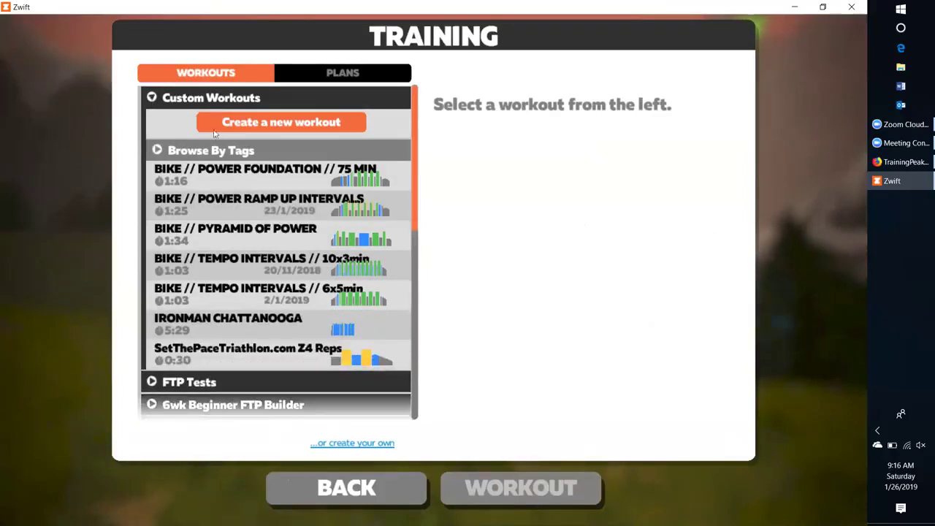
scroll(226, 186, "down", 1)
scroll(226, 186, "up", 1)
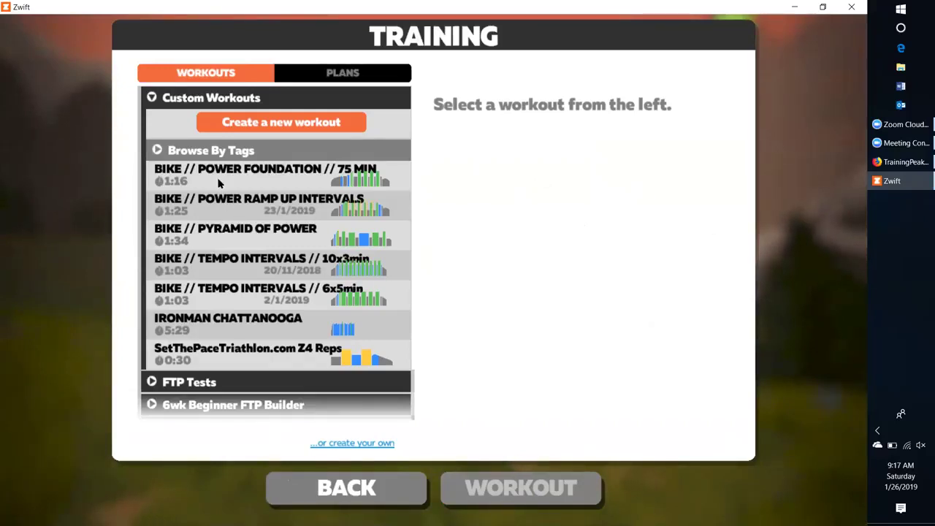
mouse_move(325, 219)
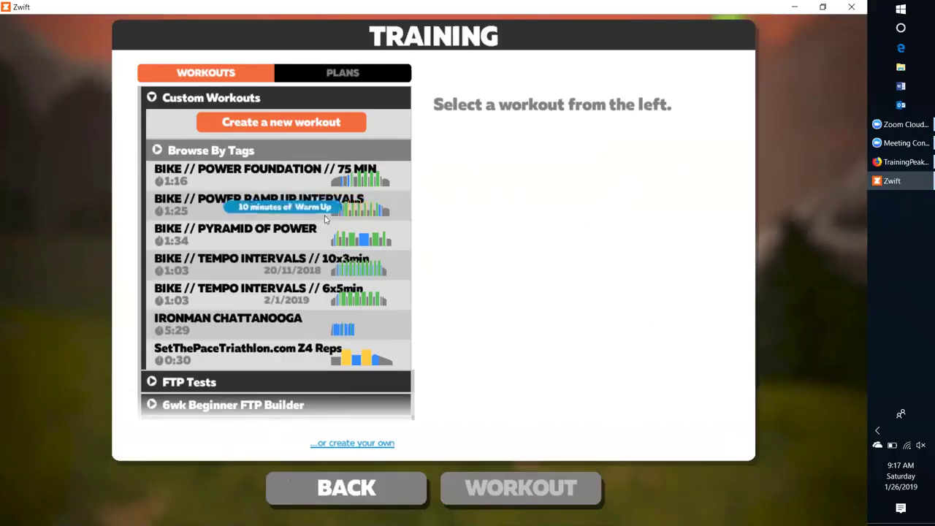
scroll(227, 307, "down", 2)
scroll(226, 307, "up", 2)
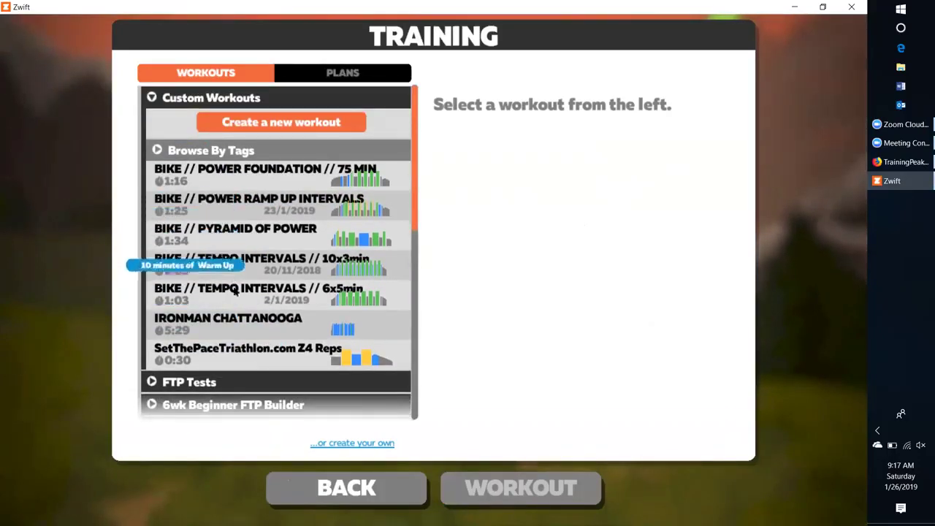
scroll(241, 342, "down", 1)
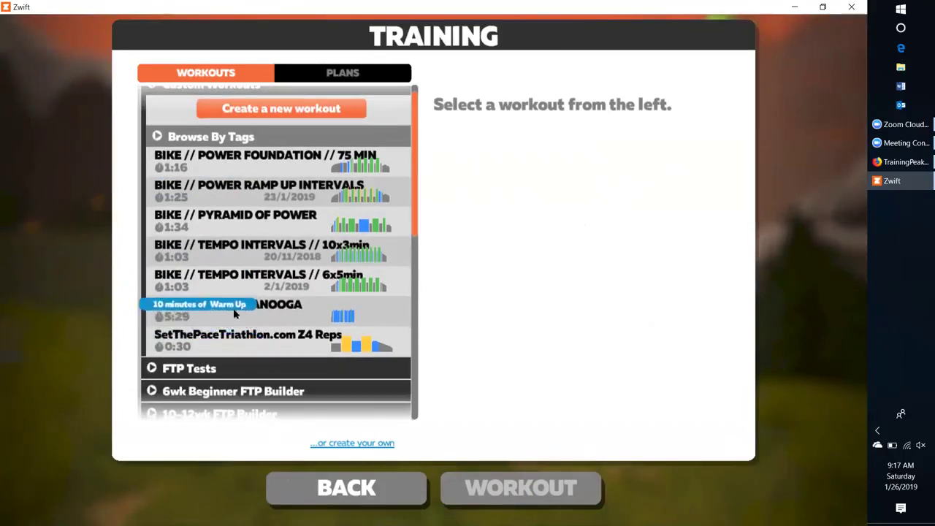
Preview the custom workouts one after another, from BIKE // POWER FOUNDATION // 75 MIN through IRONMAN CHATTANOOGA.
left_click(255, 159)
left_click(264, 192)
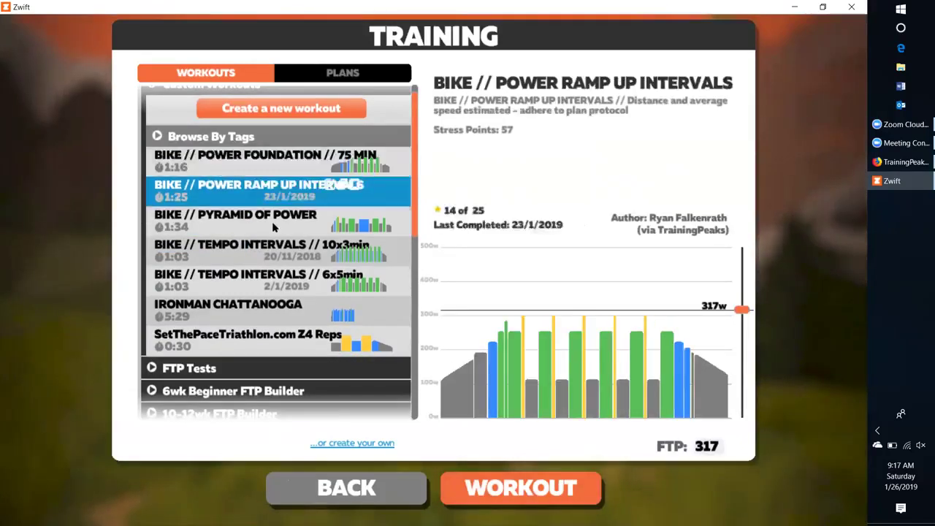
left_click(272, 221)
left_click(274, 254)
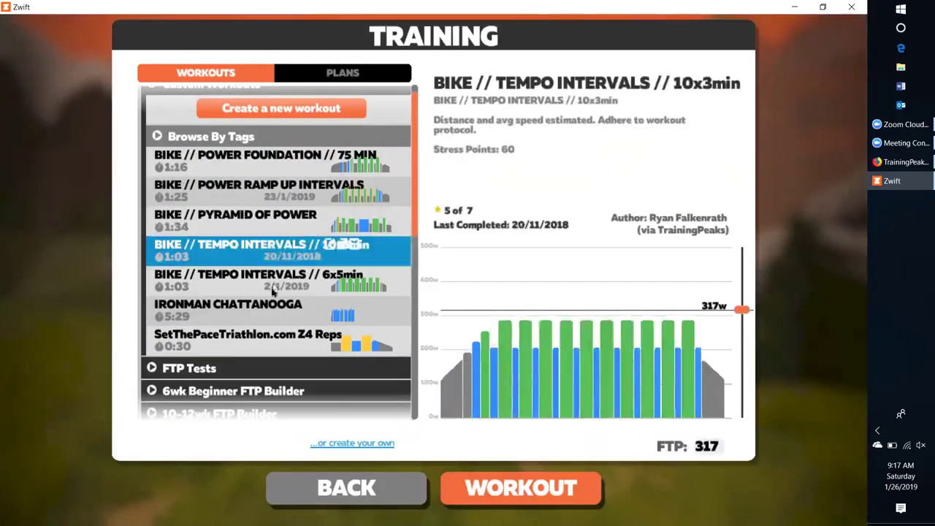
left_click(272, 286)
left_click(272, 311)
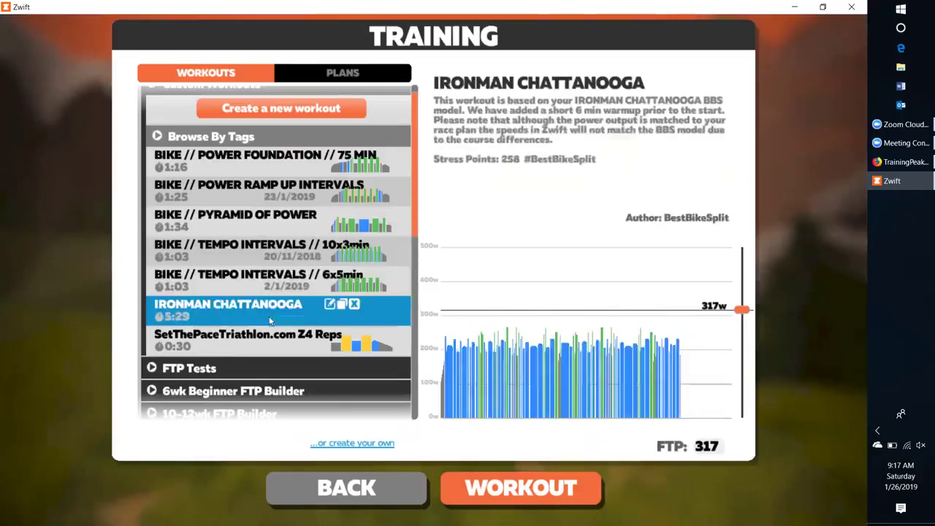
Switch to TrainingPeaks, open Sunday's BIKE // SPEED SETS x 12 // 60 MINUTES workout, and export it as a saved ZWO file.
left_click(904, 162)
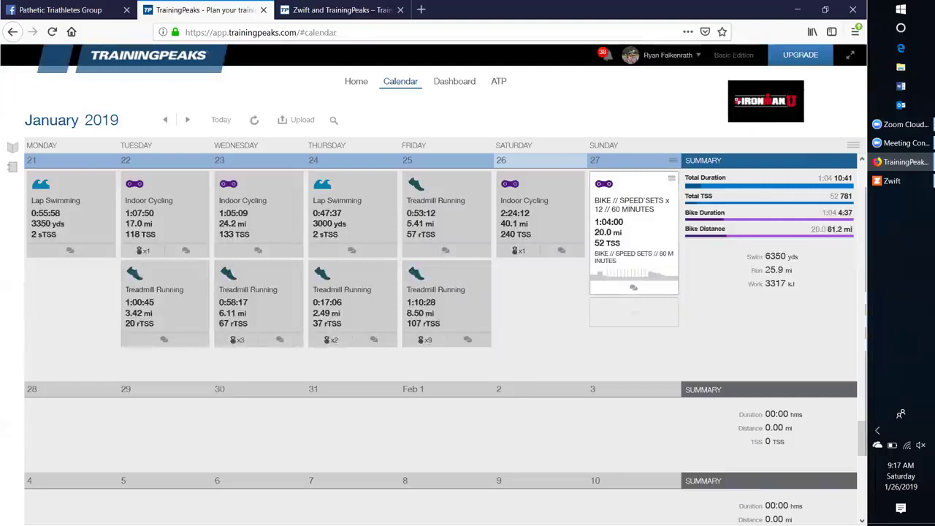
left_click(647, 191)
key("Escape")
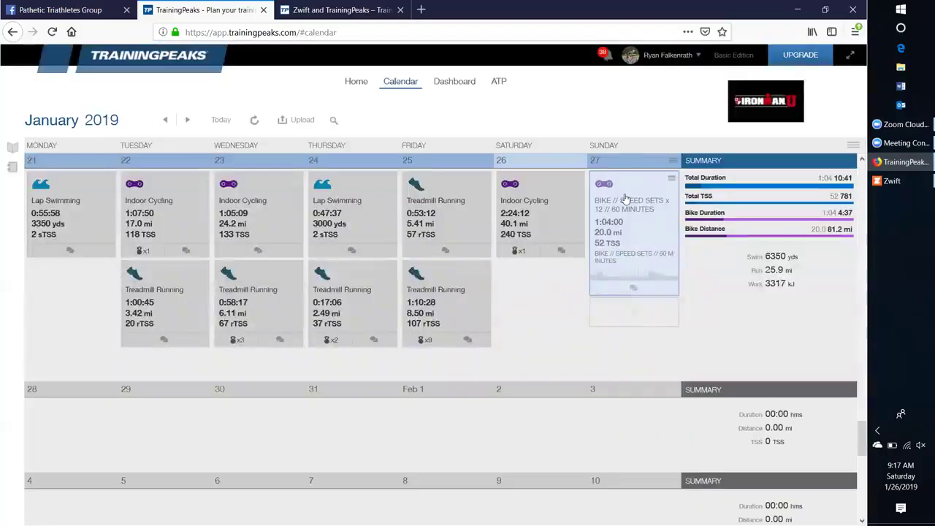
left_click(646, 236)
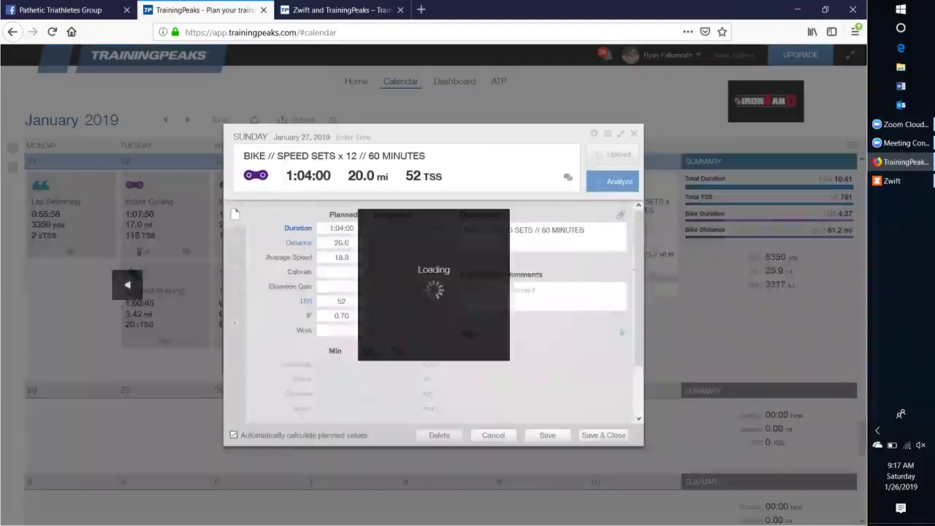
left_click(628, 204)
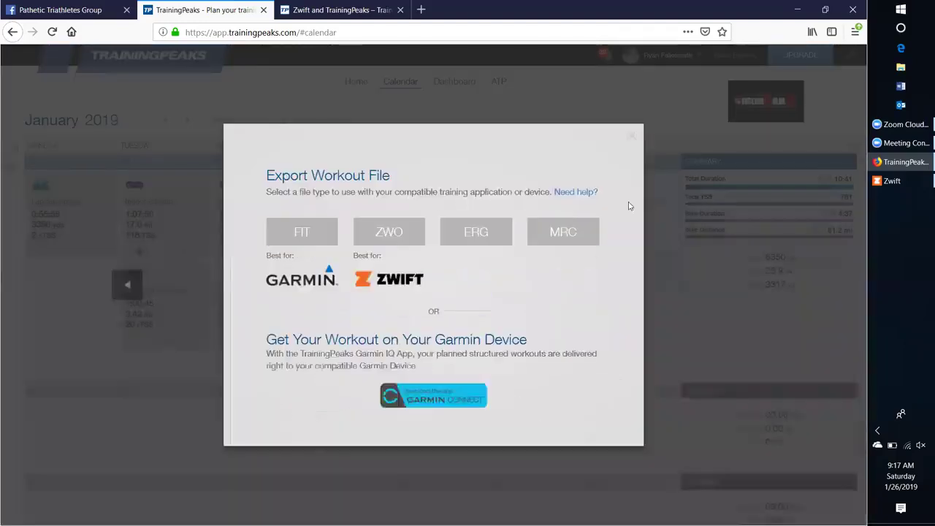
left_click(394, 233)
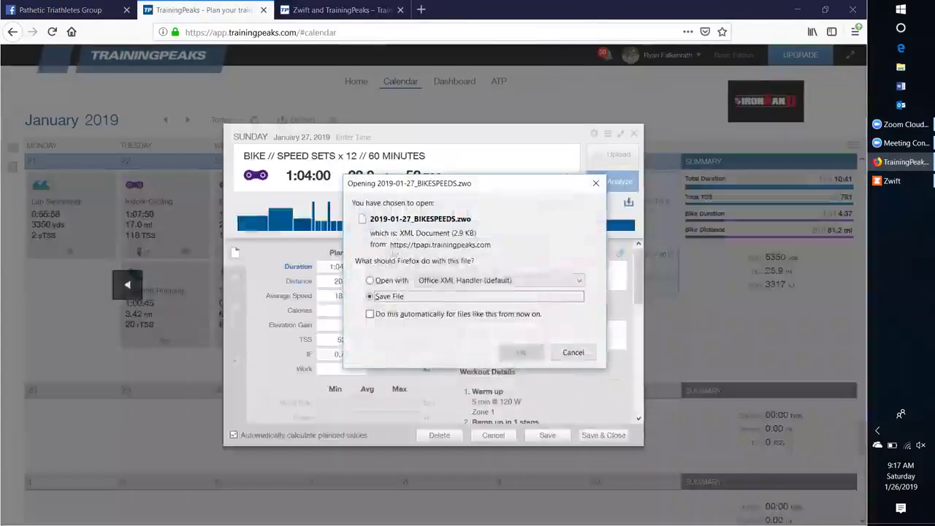
left_click(521, 352)
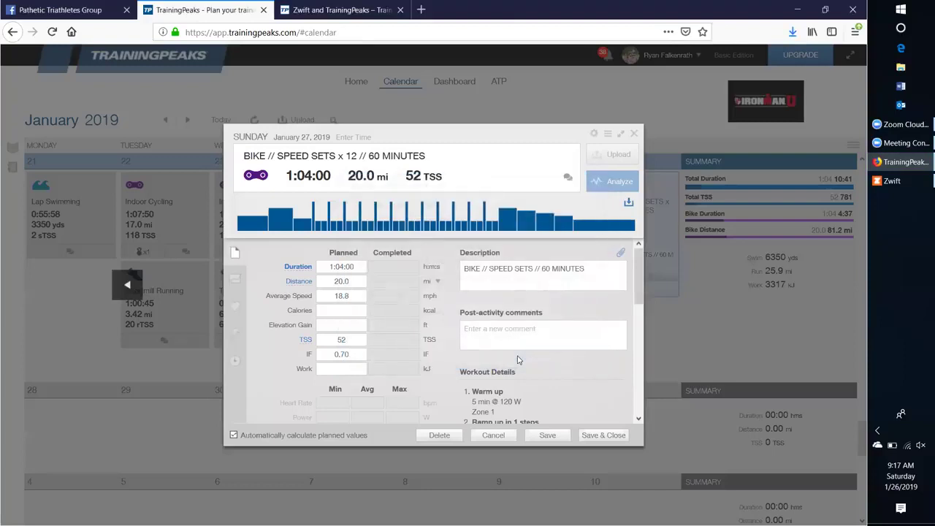
Locate 2019-01-27_BIKESPEEDS.zwo in the Downloads folder, move it into the 000 USED FILES folder, and open that folder.
left_click(792, 32)
left_click(785, 67)
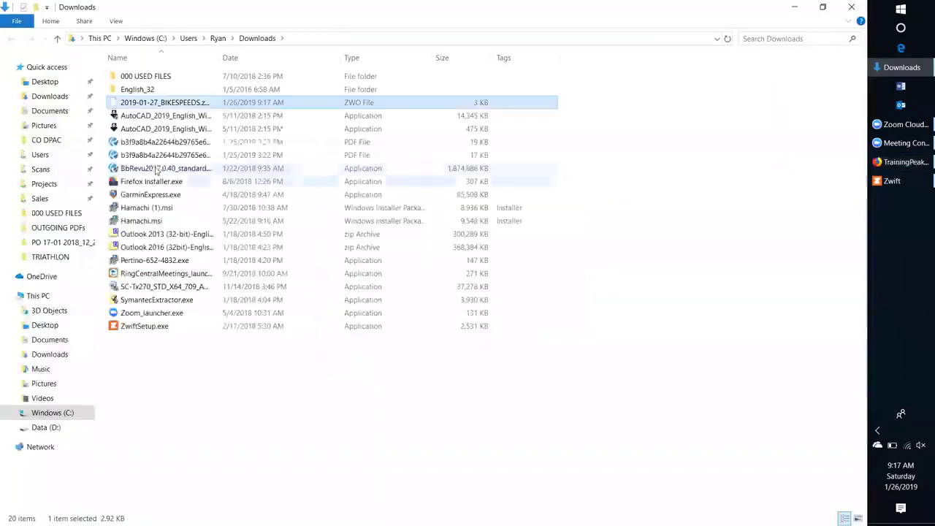
left_click_drag(151, 103, 147, 76)
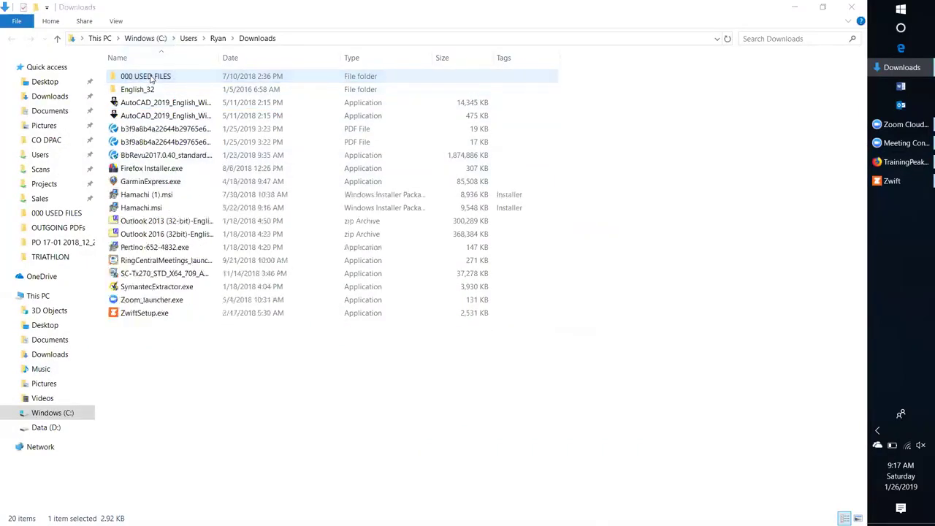
double_click(146, 77)
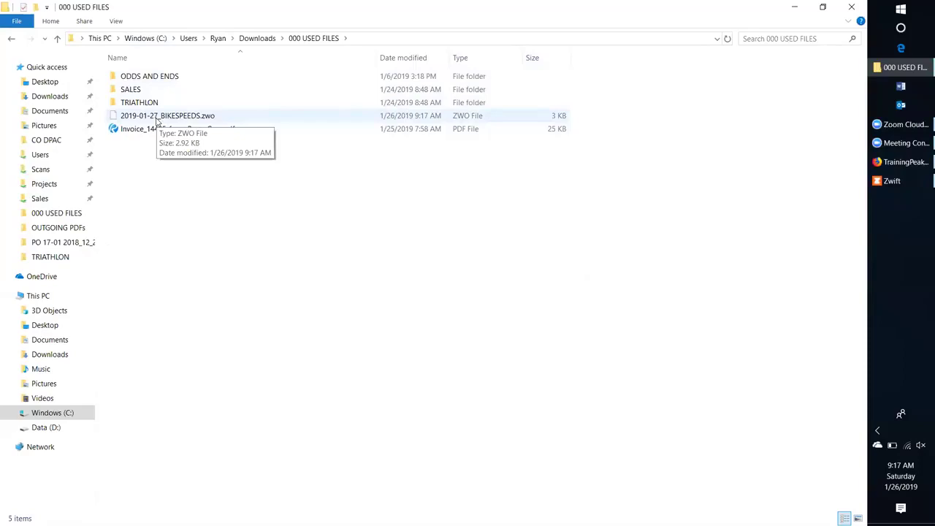
Copy 2019-01-27_BIKESPEEDS.zwo into the user's numbered subfolder inside Documents > Zwift > Workouts.
left_click(156, 119)
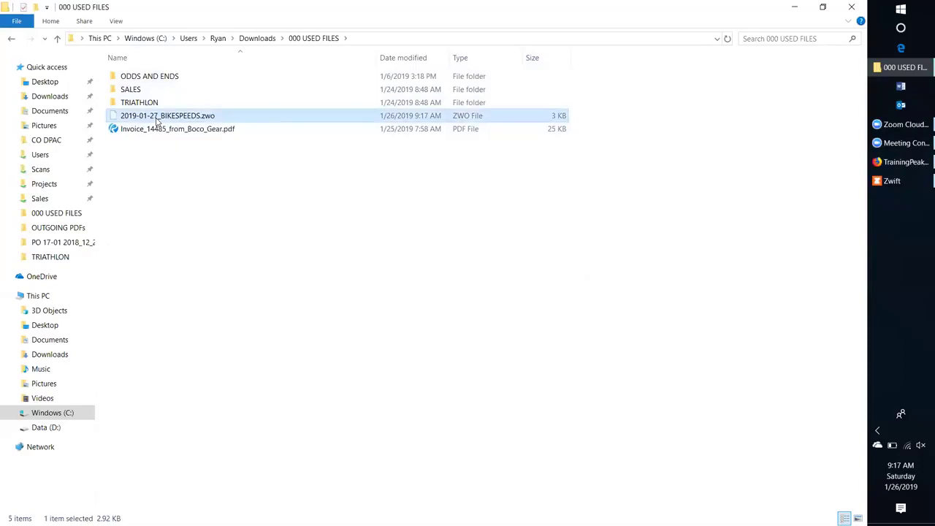
left_click(52, 113)
left_click(131, 144)
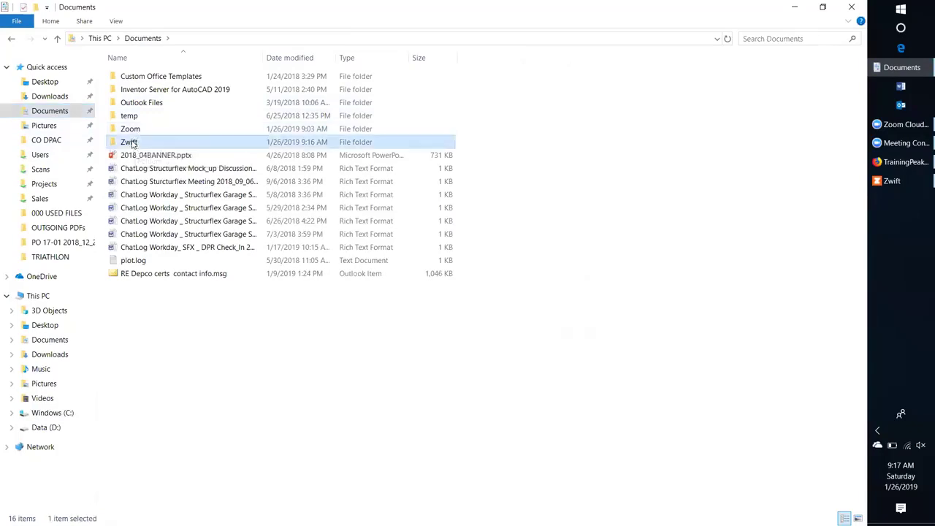
double_click(131, 143)
left_click(133, 143)
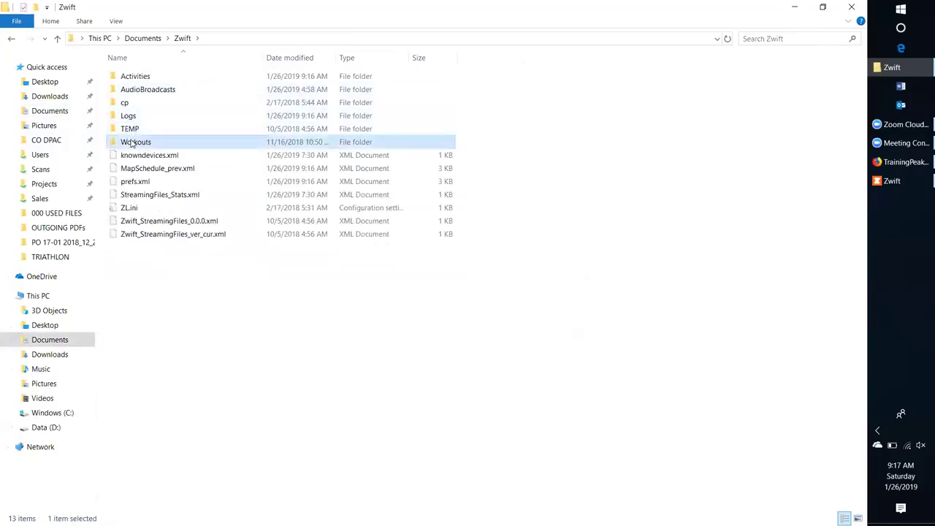
double_click(133, 143)
left_click(134, 77)
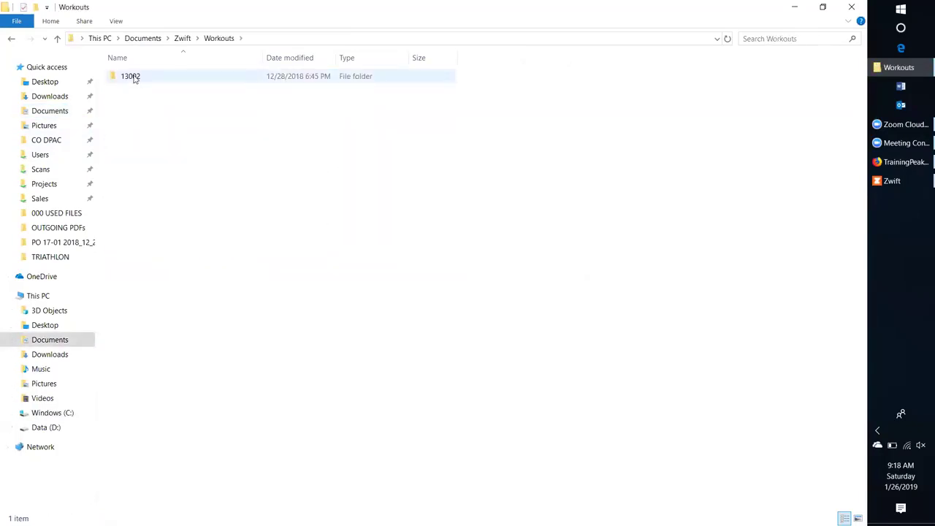
double_click(134, 78)
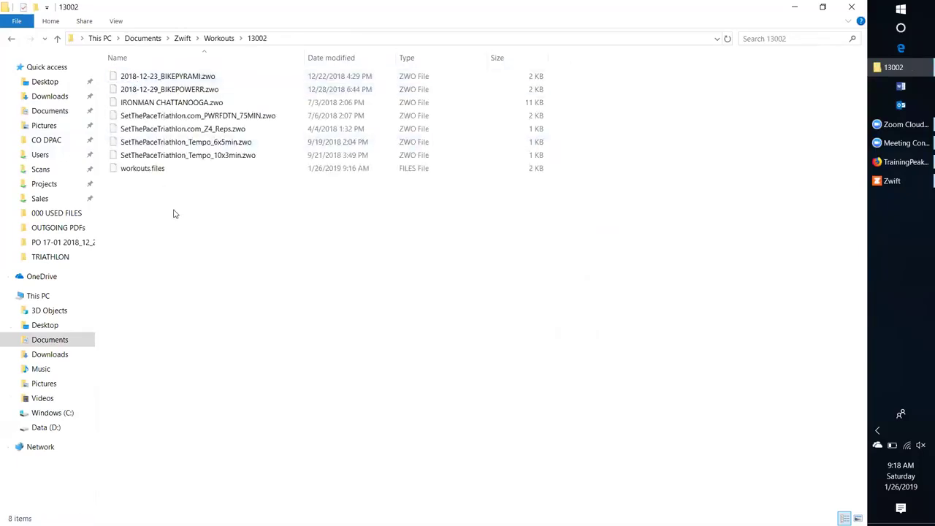
right_click(175, 213)
left_click(212, 295)
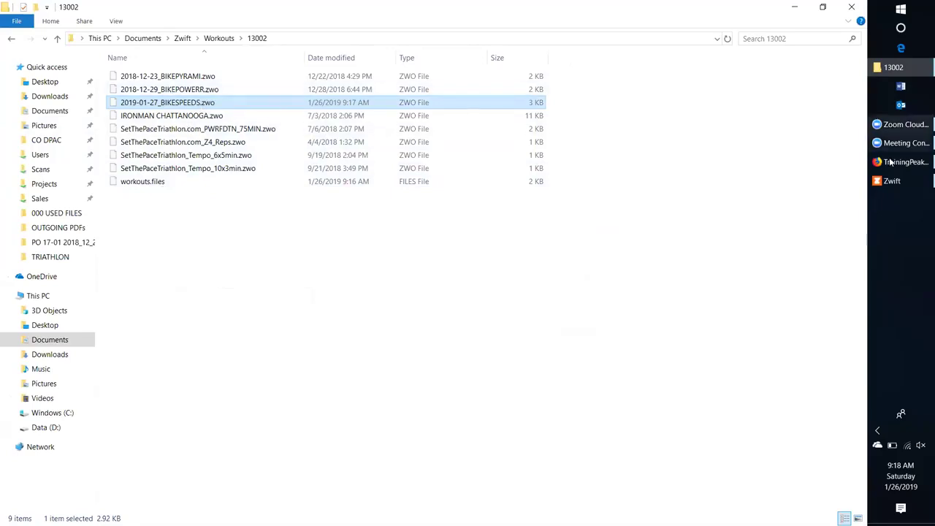
Switch back to Zwift and collapse and re-expand the Custom Workouts list to check for the newly copied workout.
left_click(892, 182)
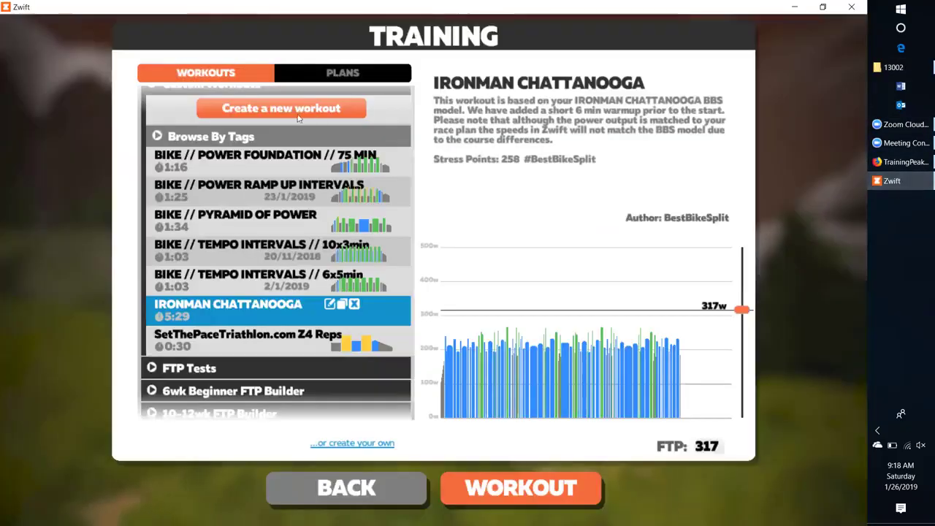
scroll(294, 169, "up", 1)
left_click(152, 97)
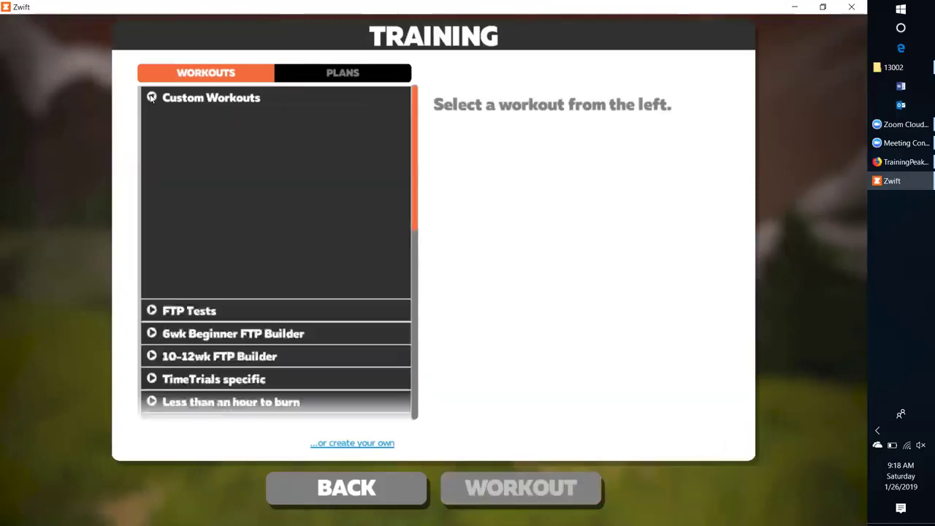
left_click(151, 97)
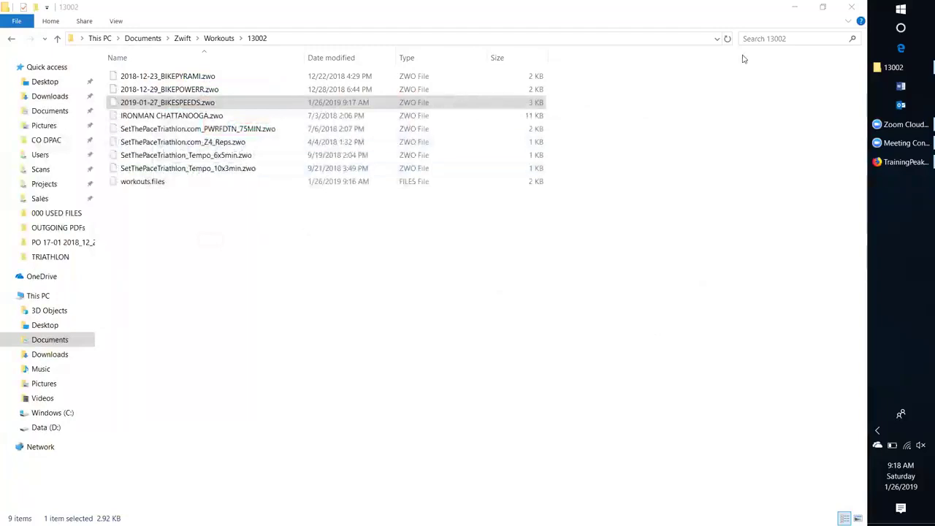
Minimize the File Explorer and browser windows, relaunch Zwift from the desktop, and start it from its launcher.
left_click(797, 7)
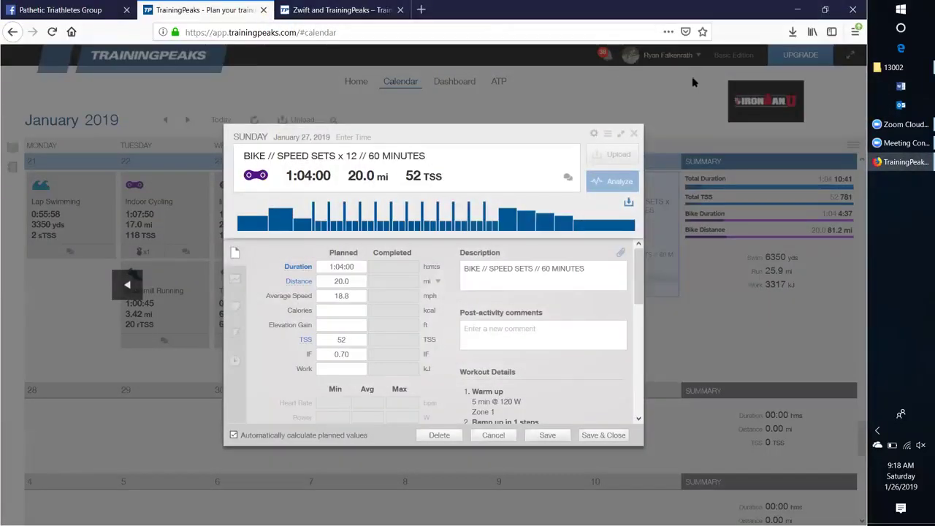
left_click(797, 9)
double_click(71, 464)
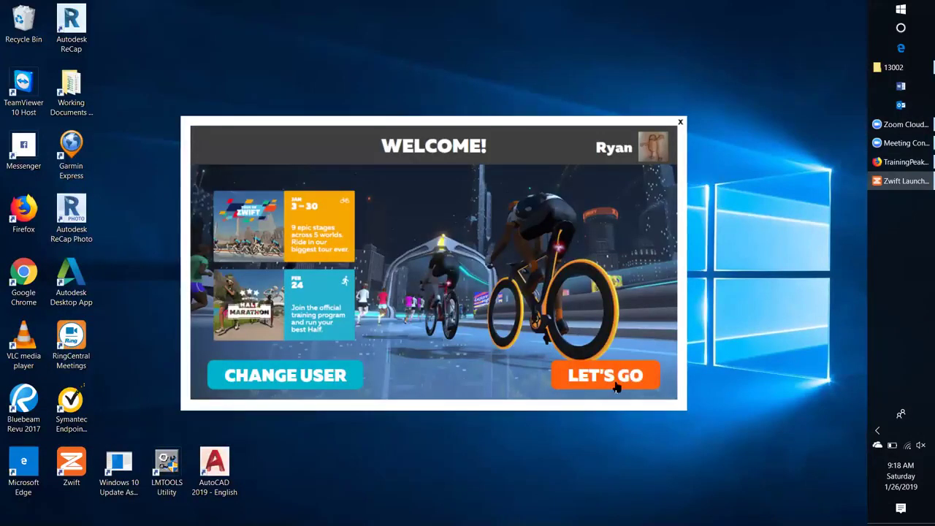
left_click(613, 379)
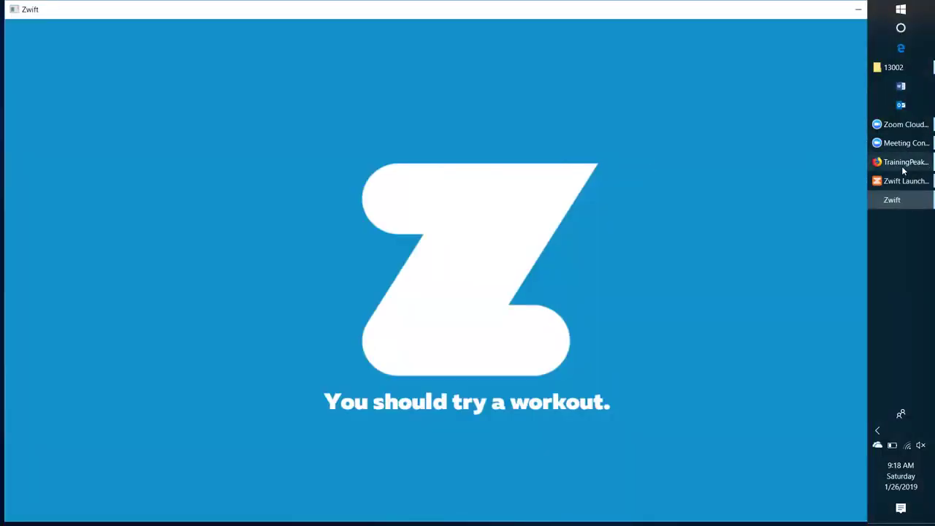
Switch to the Pathetic Triathletes Group discussion on Facebook and read the comments about exporting workouts, checking on Zwift's loading in between.
left_click(877, 163)
left_click(69, 10)
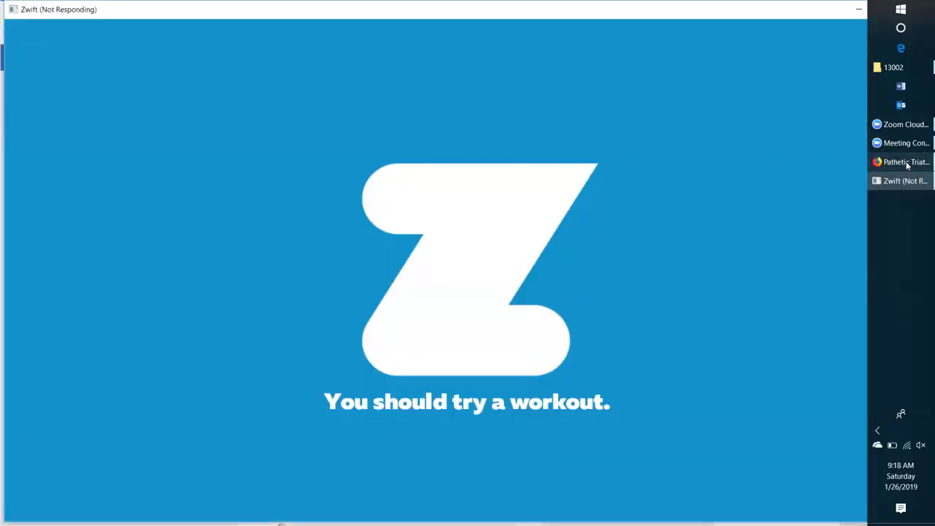
left_click(906, 166)
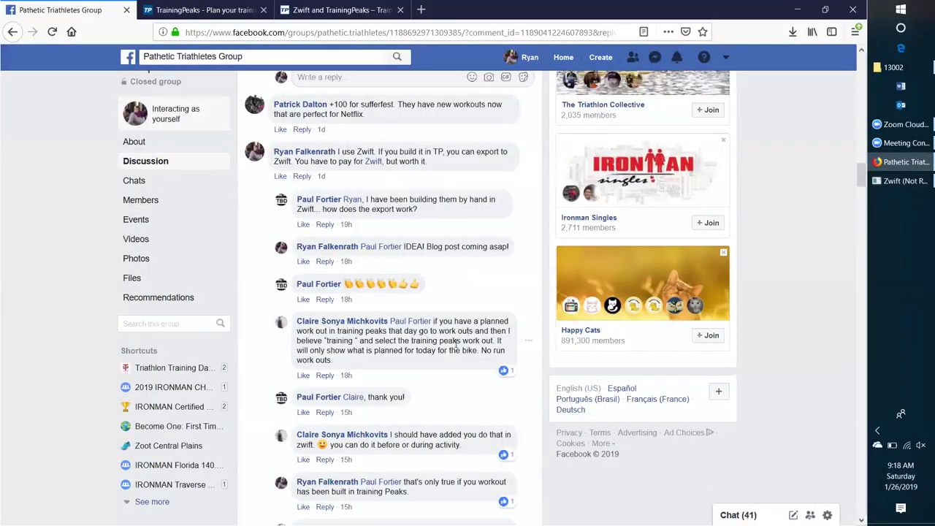
left_click(904, 180)
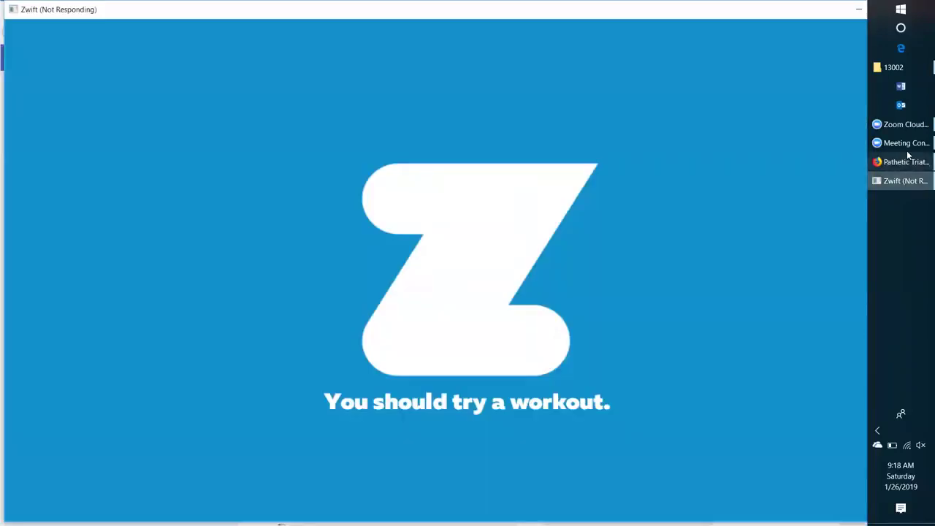
left_click(905, 161)
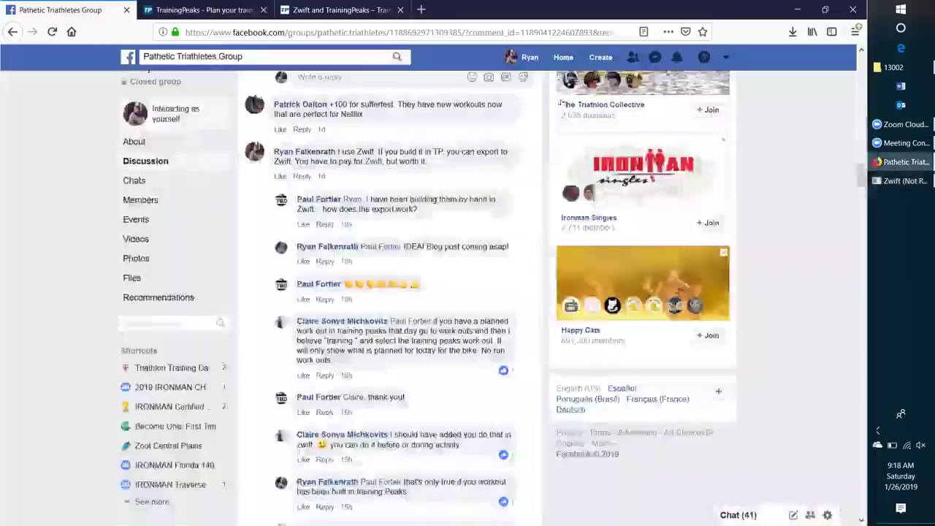
Switch to the TrainingPeaks calendar, close the Sunday speed-sets workout, and expand My Library in the Workout Library.
left_click(207, 11)
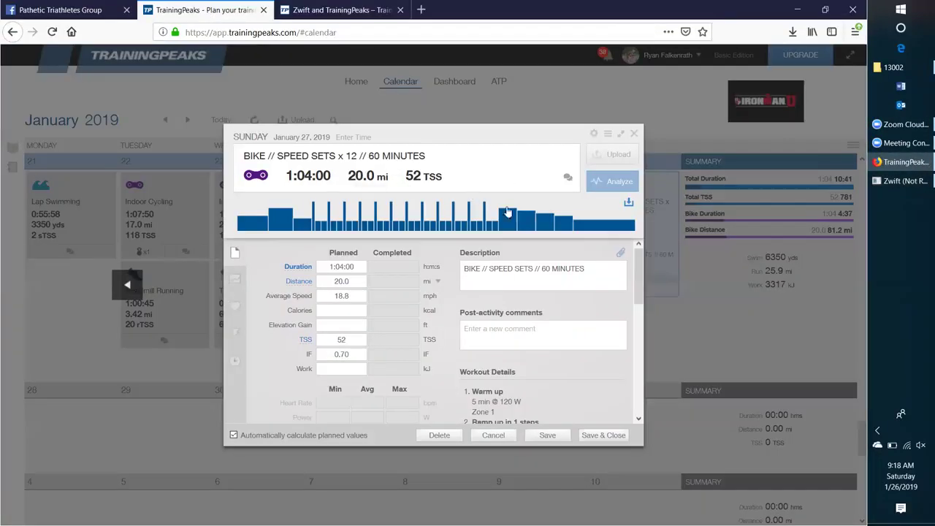
left_click(634, 135)
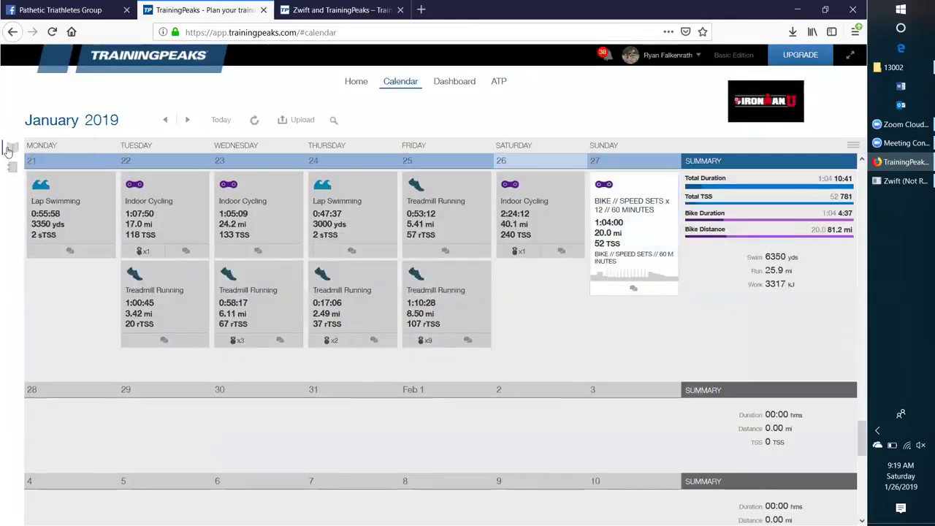
left_click(11, 150)
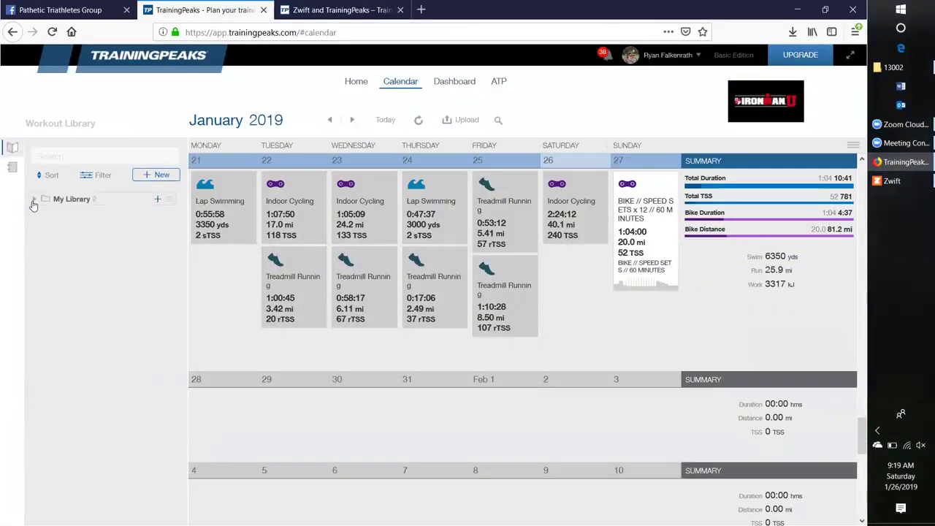
left_click(33, 201)
left_click(33, 201)
left_click(33, 201)
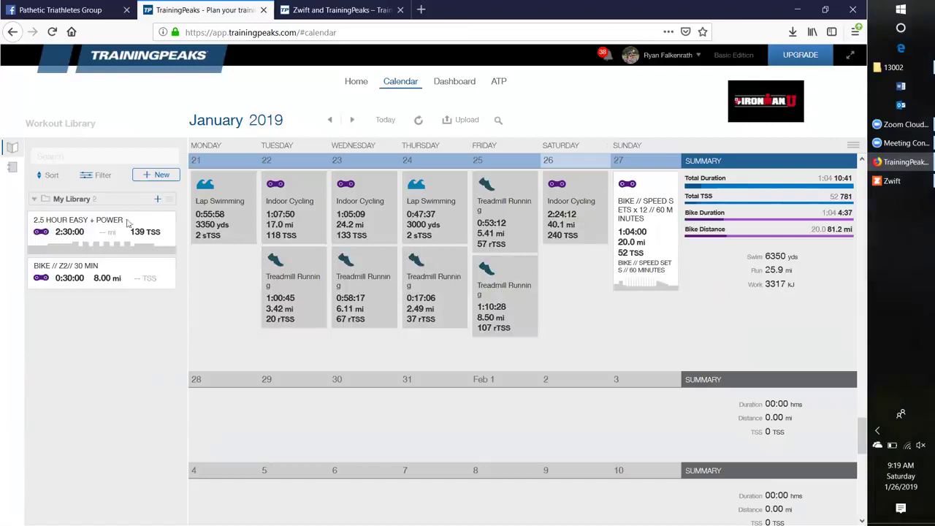
Open the library workout BIKE // Z2// 30 MIN in its editor, review its planned values and description, and close it without changes.
left_click(104, 276)
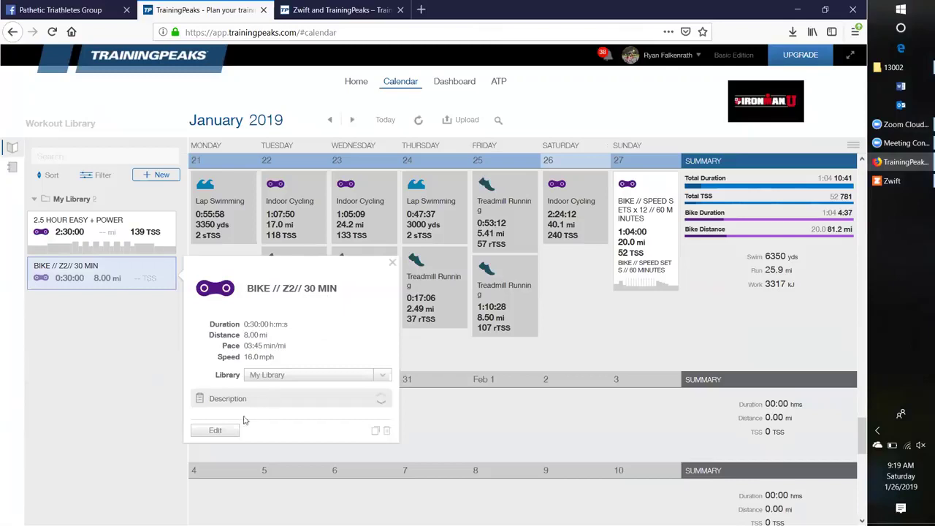
left_click(215, 430)
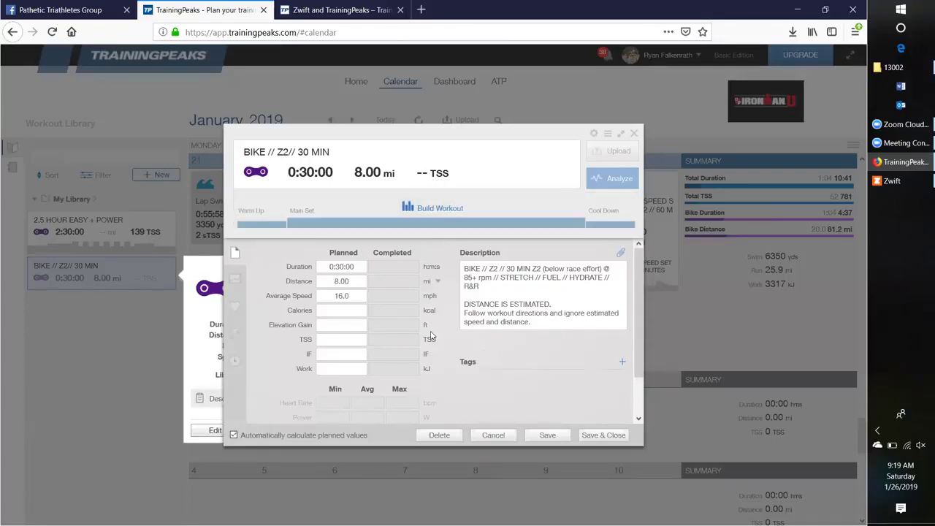
left_click(634, 136)
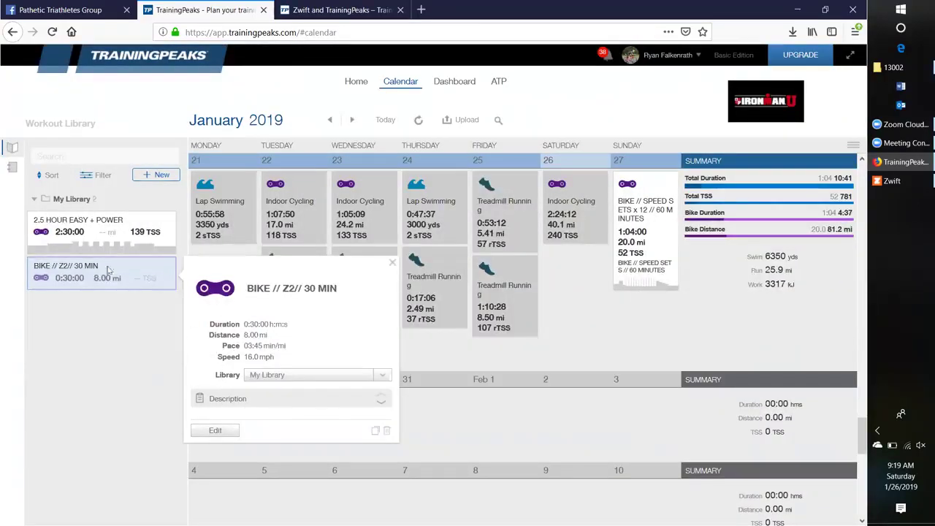
left_click(392, 265)
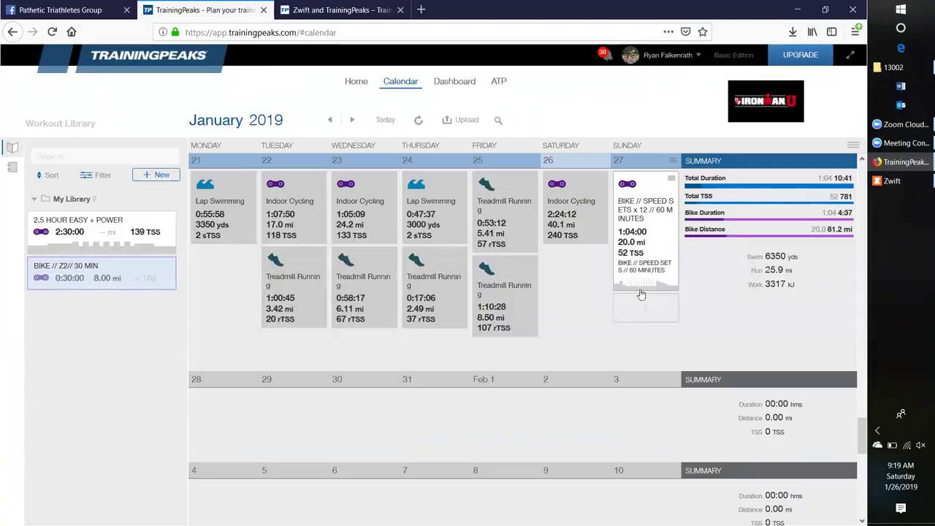
Return to Zwift, skip device pairing with confirmation, and open the Training workout selection.
left_click(321, 11)
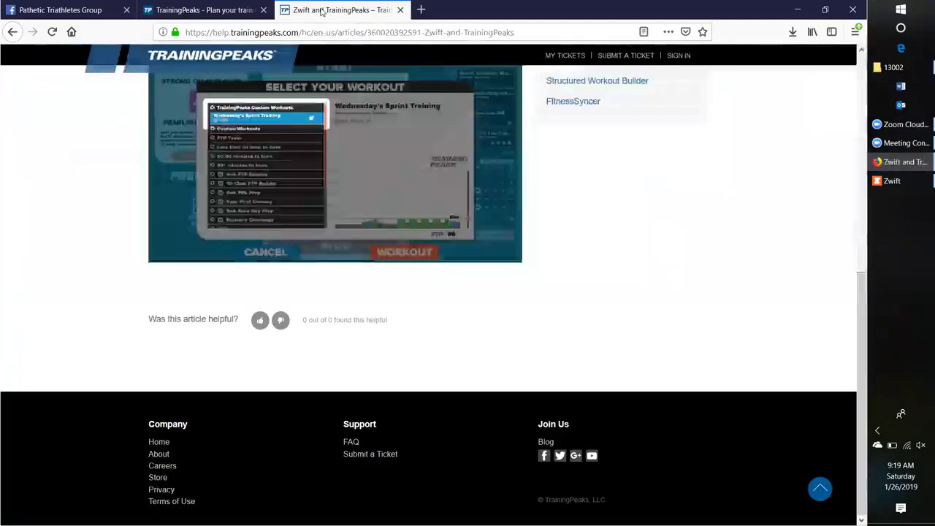
left_click(895, 181)
left_click(471, 483)
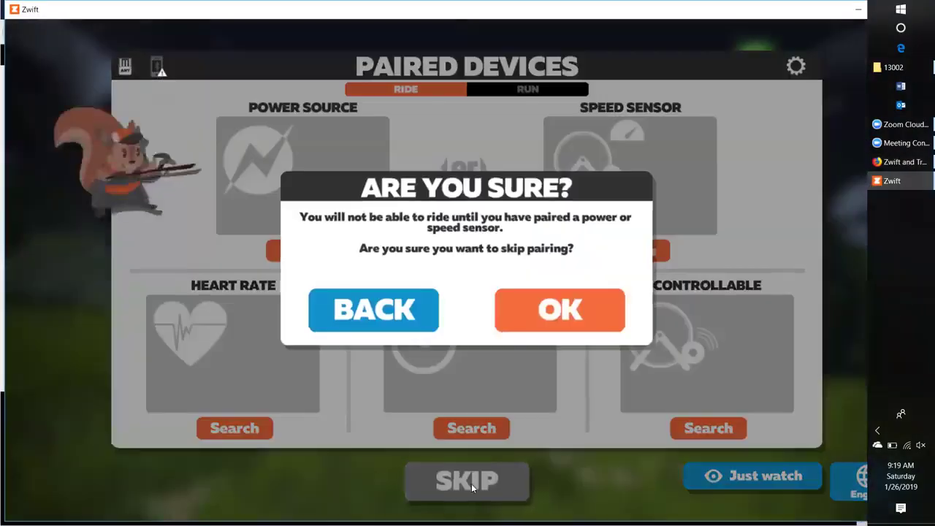
left_click(550, 313)
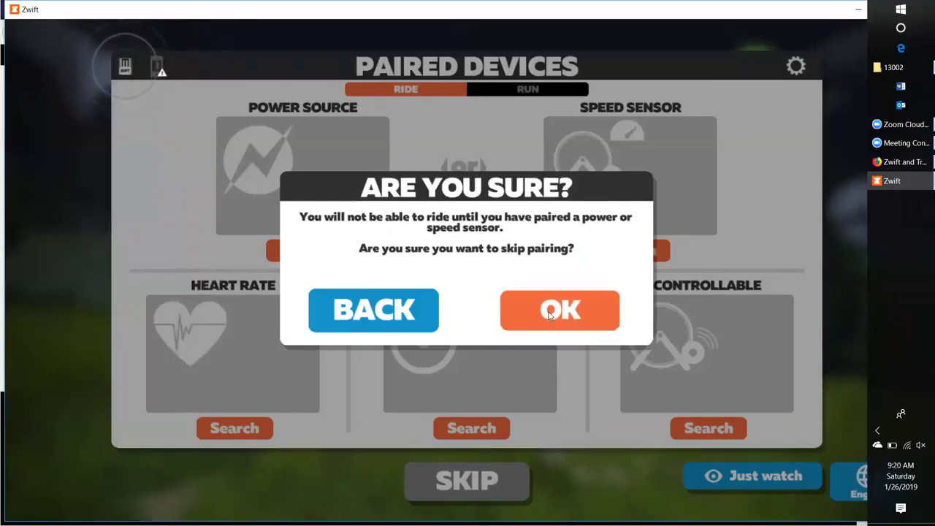
left_click(560, 183)
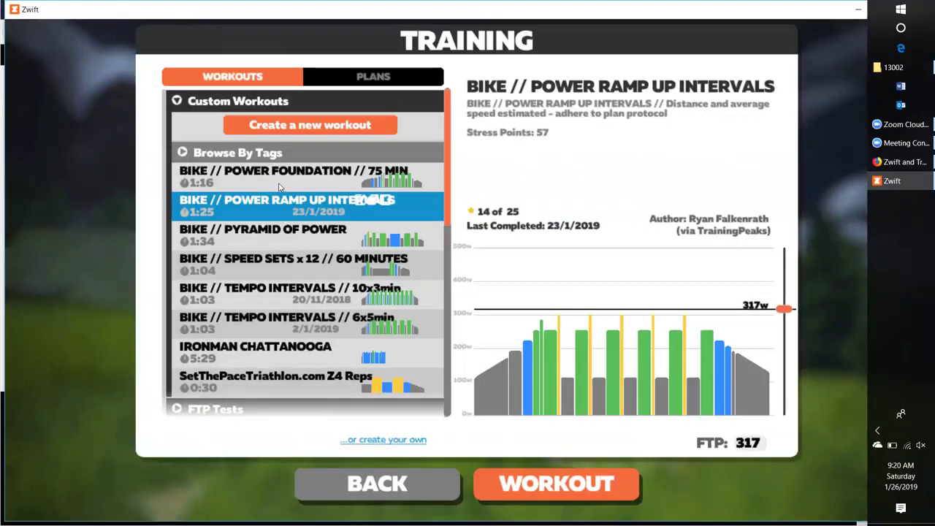
Select BIKE // SPEED SETS x 12 // 60 MINUTES under Custom Workouts and compare the list with the ZWO files in the Workouts subfolder.
left_click(285, 264)
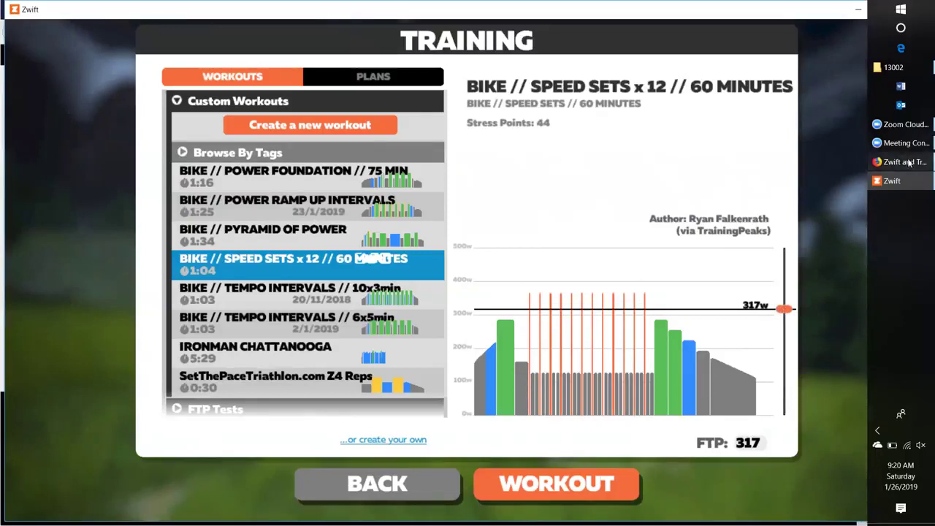
left_click(893, 67)
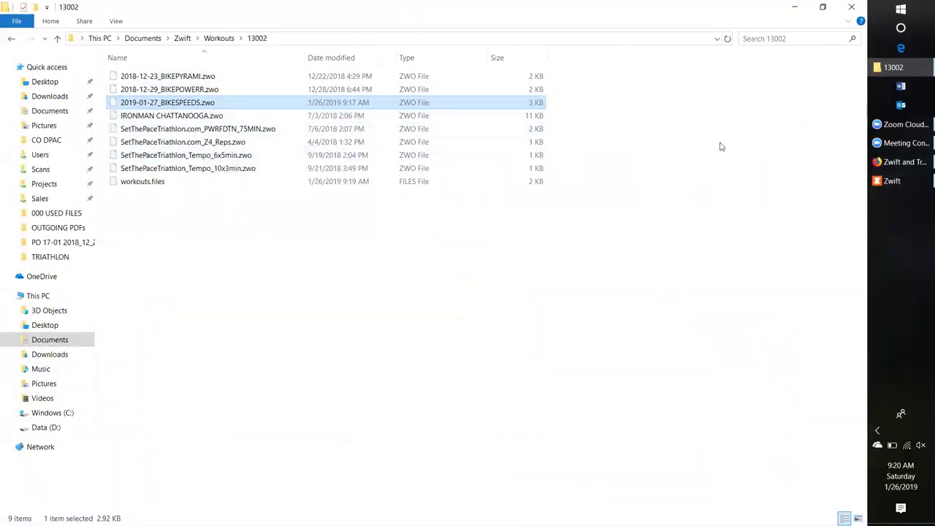
left_click(913, 181)
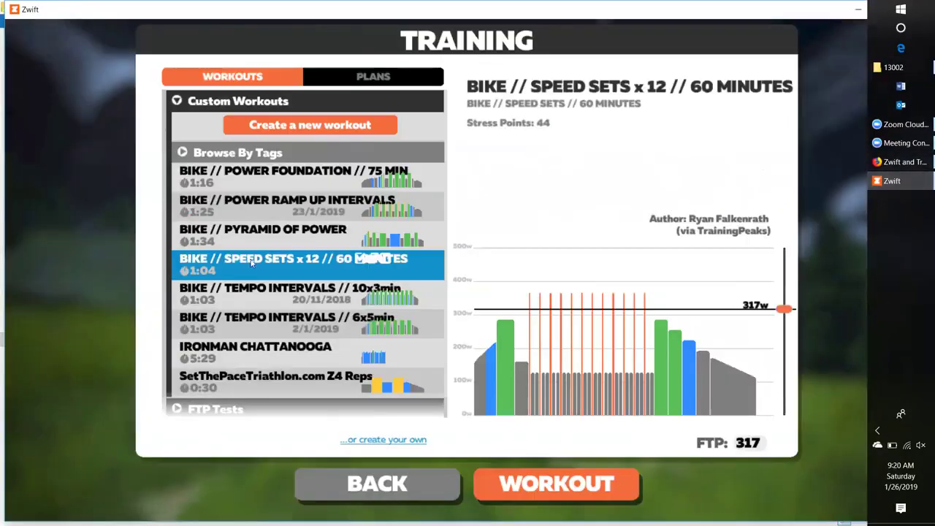
scroll(250, 265, "down", 1)
scroll(251, 265, "down", 1)
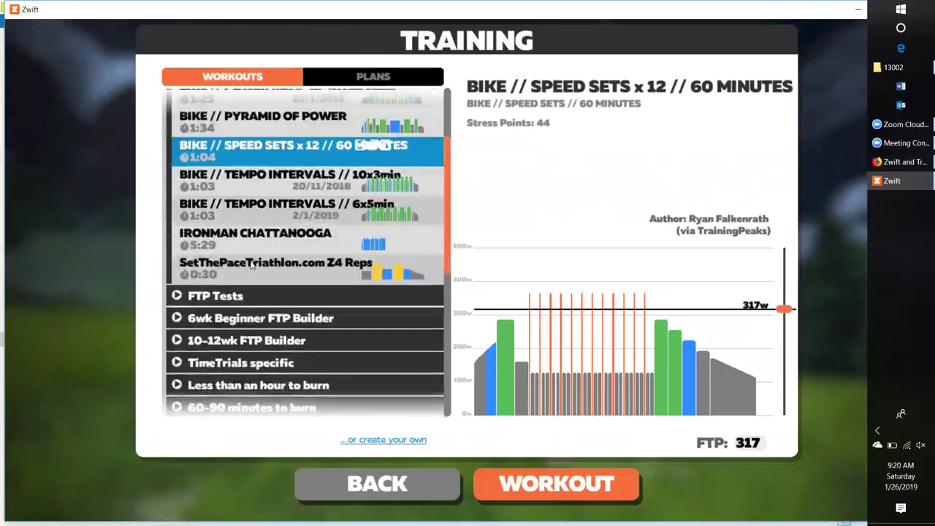
scroll(251, 265, "up", 1)
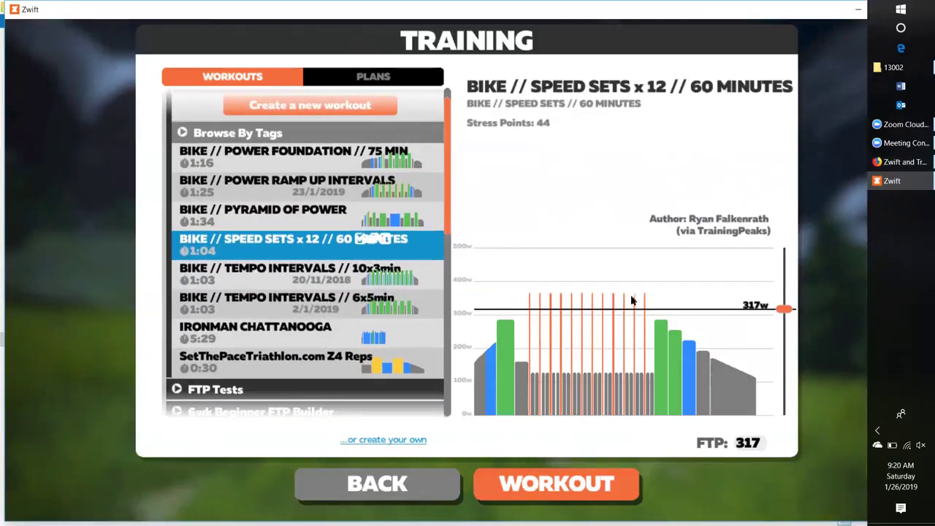
Set the FTP for the speed-sets workout to 305 W and inspect the interval targets in its graph.
mouse_move(636, 299)
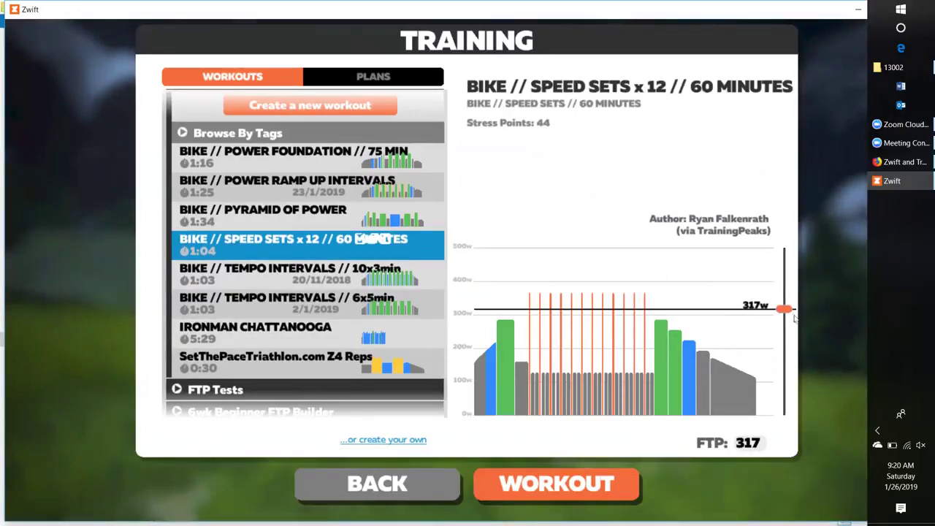
left_click_drag(784, 308, 783, 250)
left_click_drag(783, 250, 787, 315)
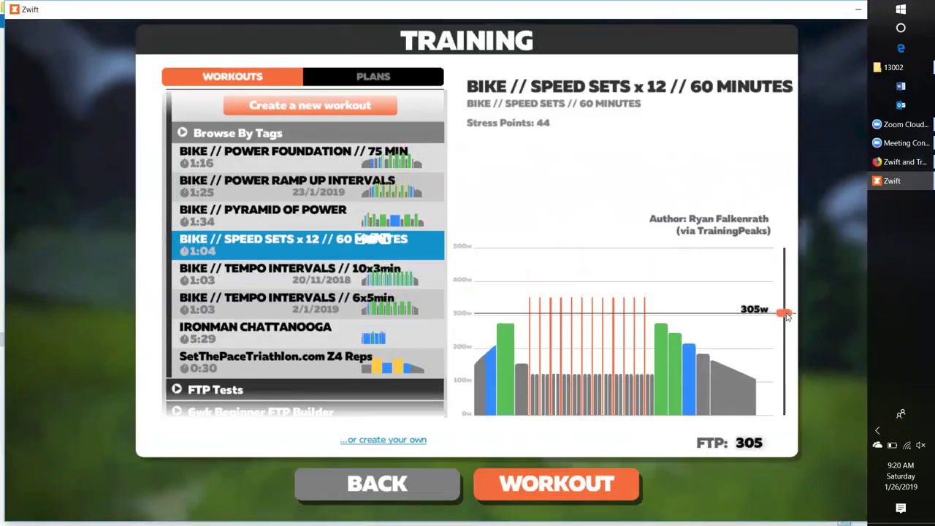
mouse_move(635, 303)
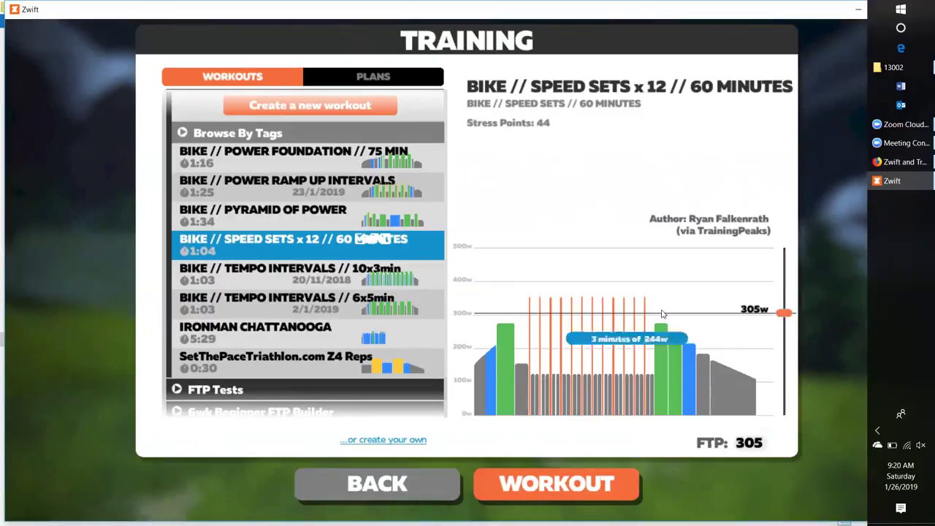
Search the web for "zwift erg mode" in a new browser tab and open the Zwift Support article How to use ERG Mode in Workouts.
left_click(901, 162)
key("ctrl+t")
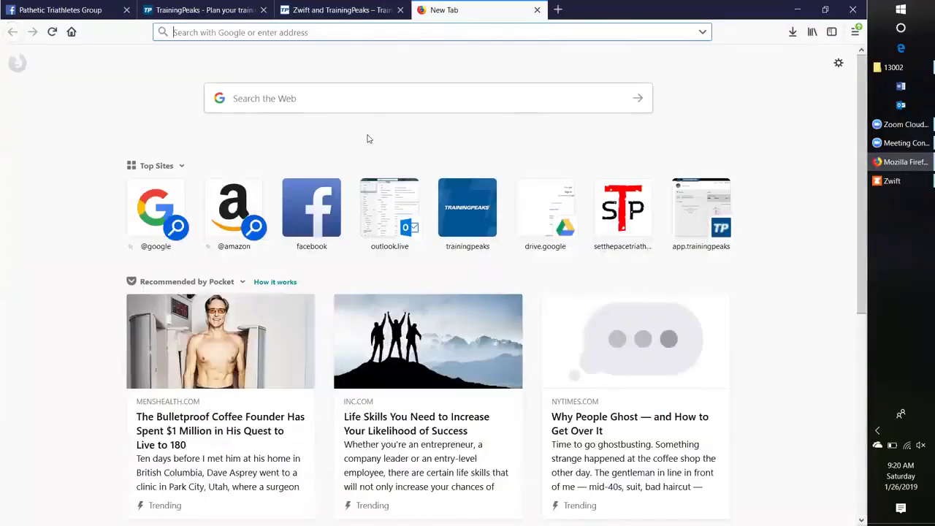
type("zwift ")
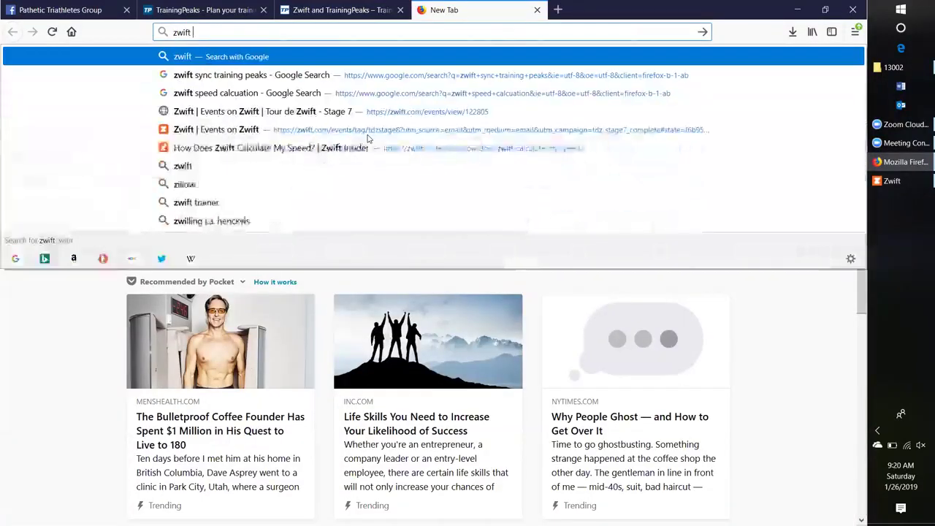
type("erg mode")
key("Return")
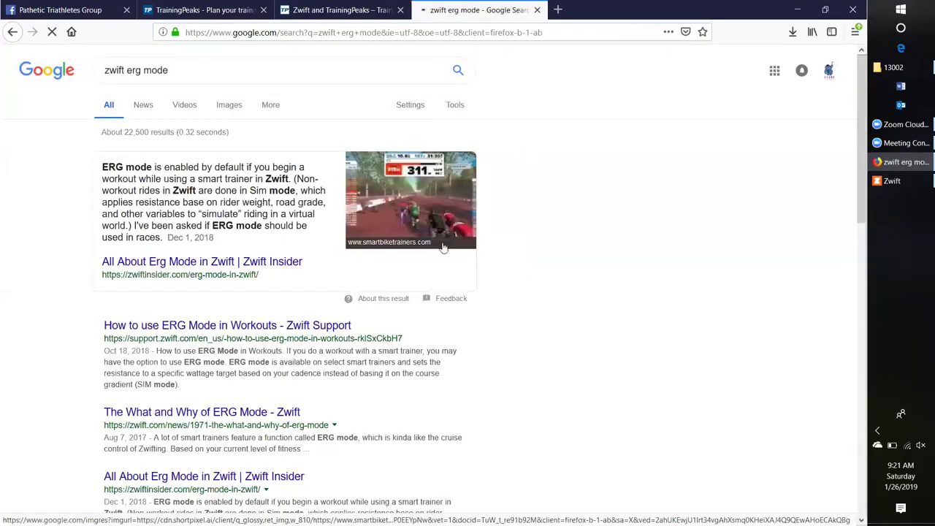
left_click(174, 327)
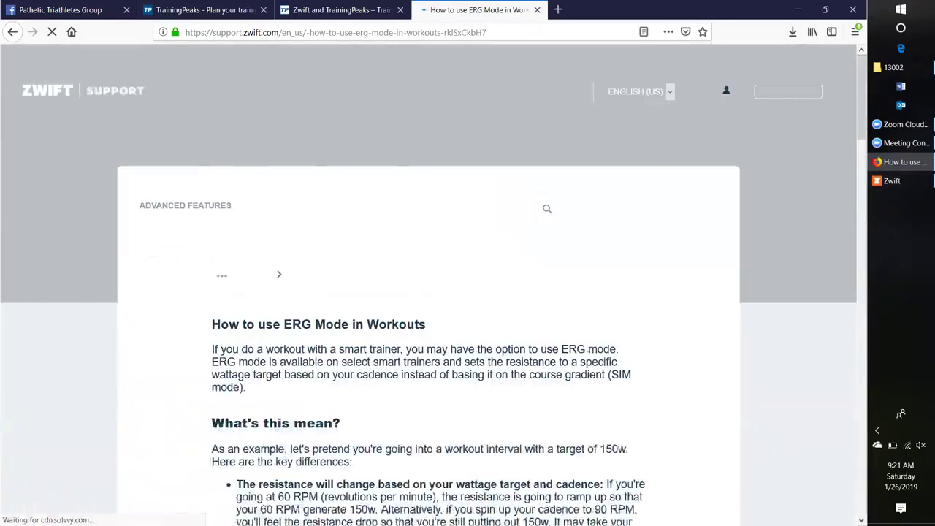
Read the ERG mode article through its usage instructions and check Zwift's workout selection screen for the Use ERG mode option.
scroll(410, 319, "down", 5)
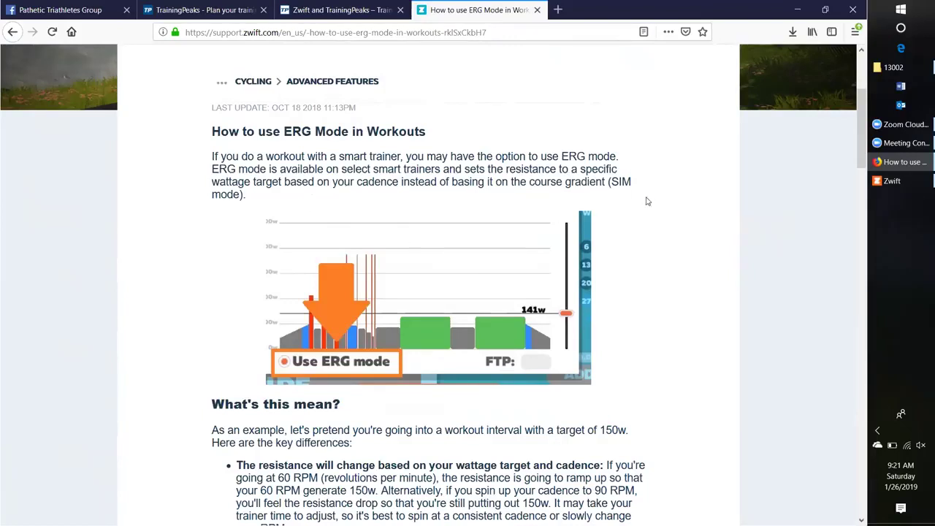
scroll(400, 352, "down", 2)
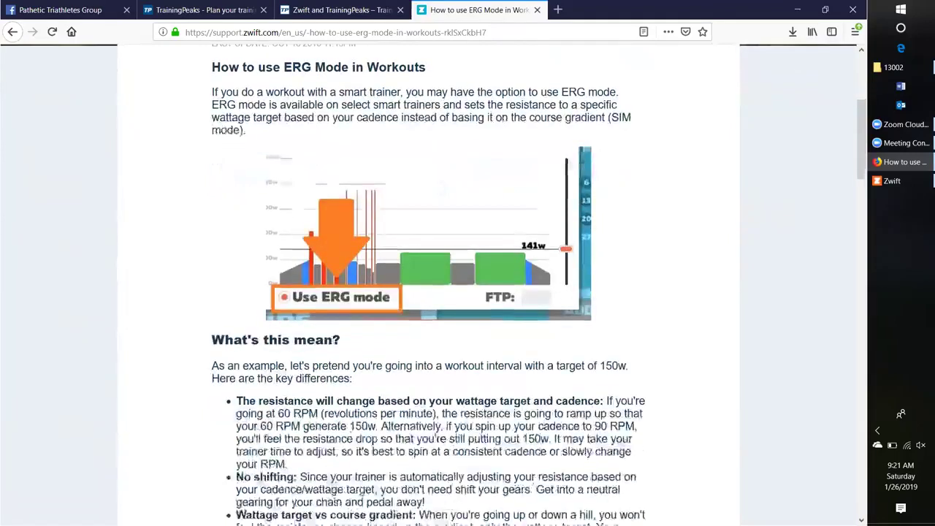
left_click(895, 182)
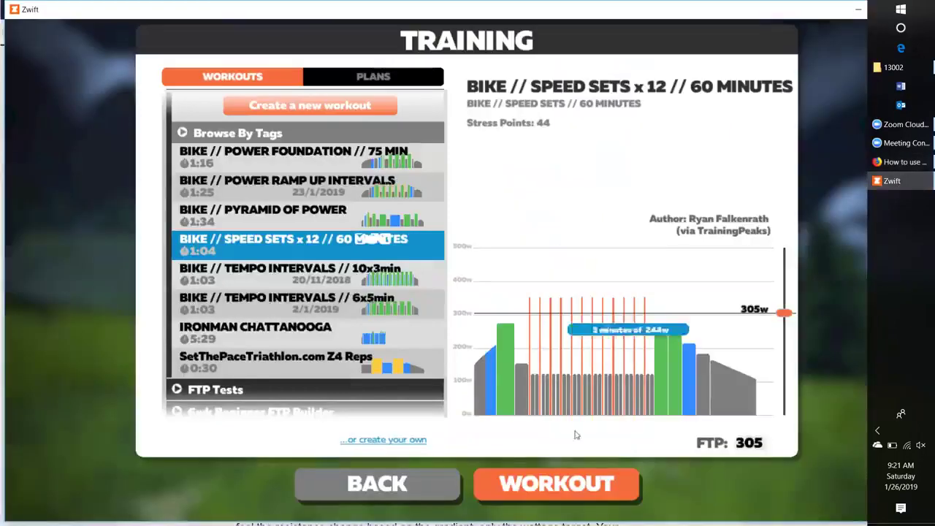
scroll(340, 388, "down", 4)
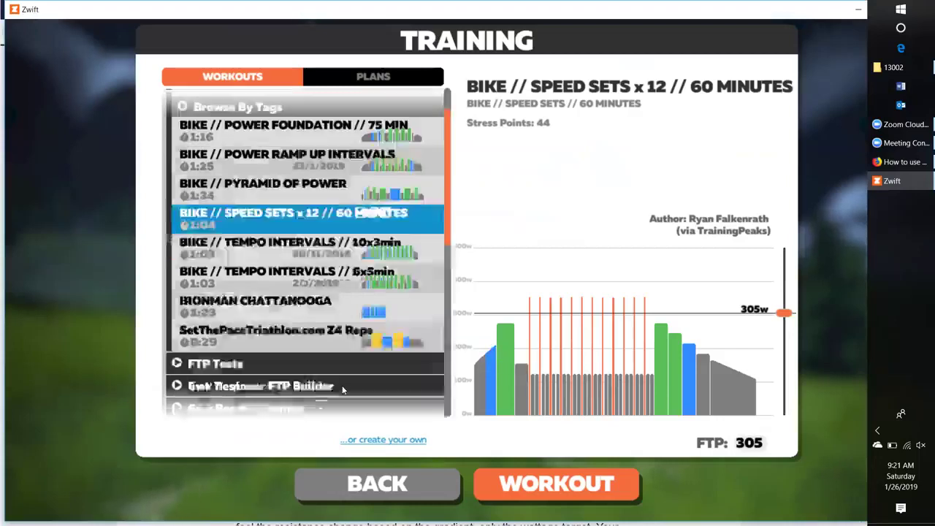
scroll(340, 392, "down", 2)
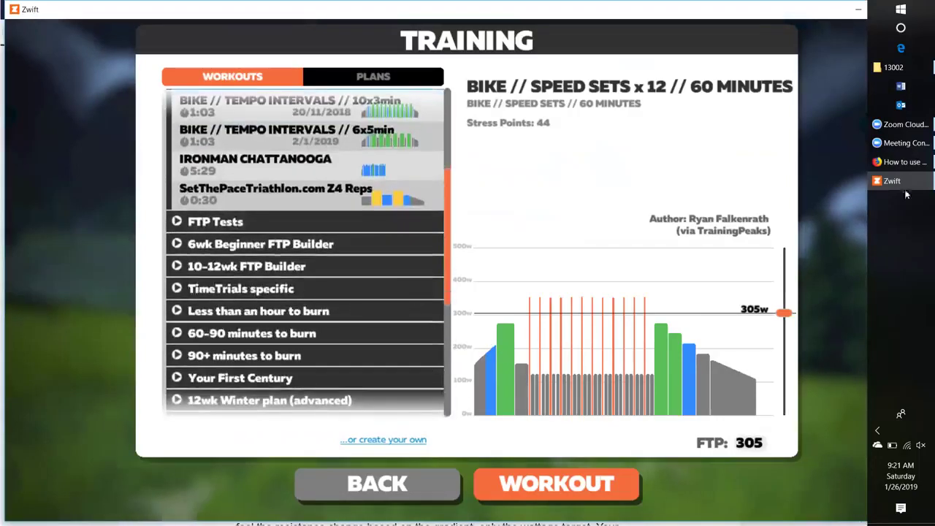
left_click(901, 162)
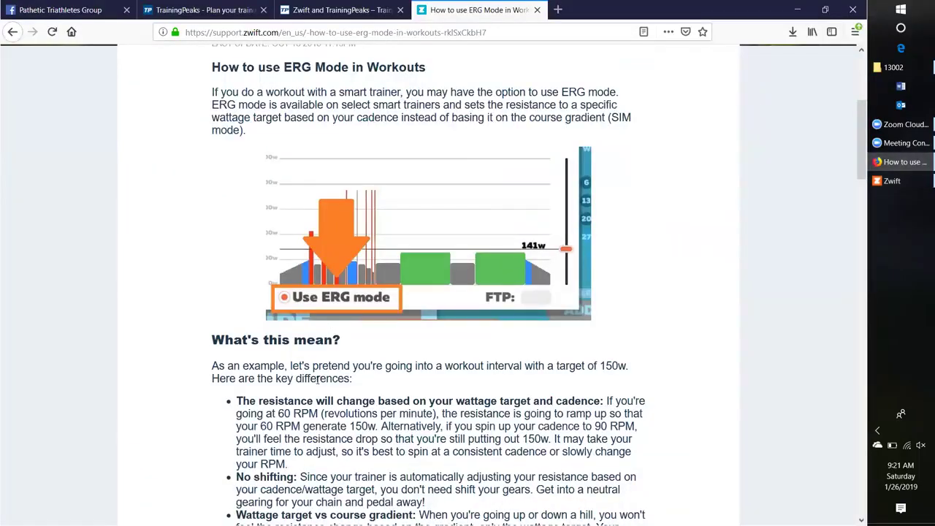
scroll(316, 378, "down", 2)
scroll(224, 221, "down", 3)
scroll(262, 190, "down", 3)
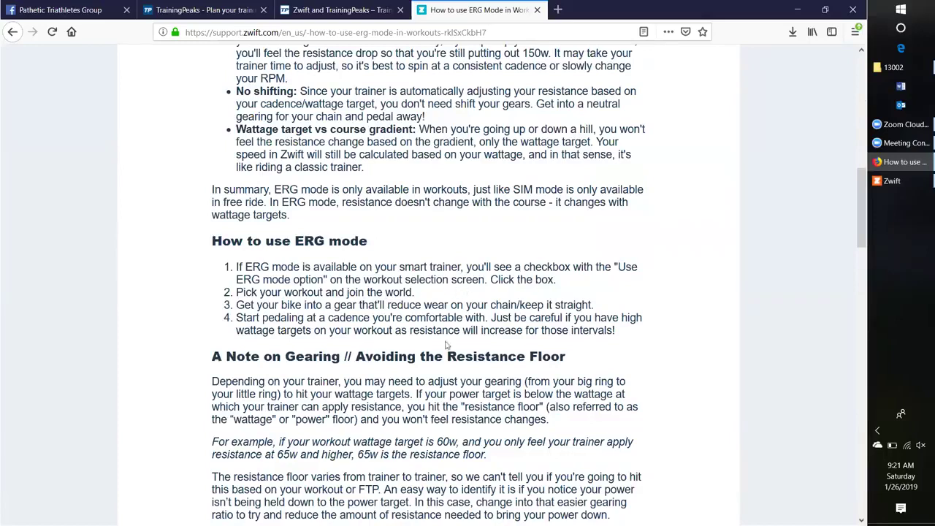
Switch back to Zwift and start a ride with the BIKE // SPEED SETS x 12 // 60 MINUTES workout.
left_click(891, 180)
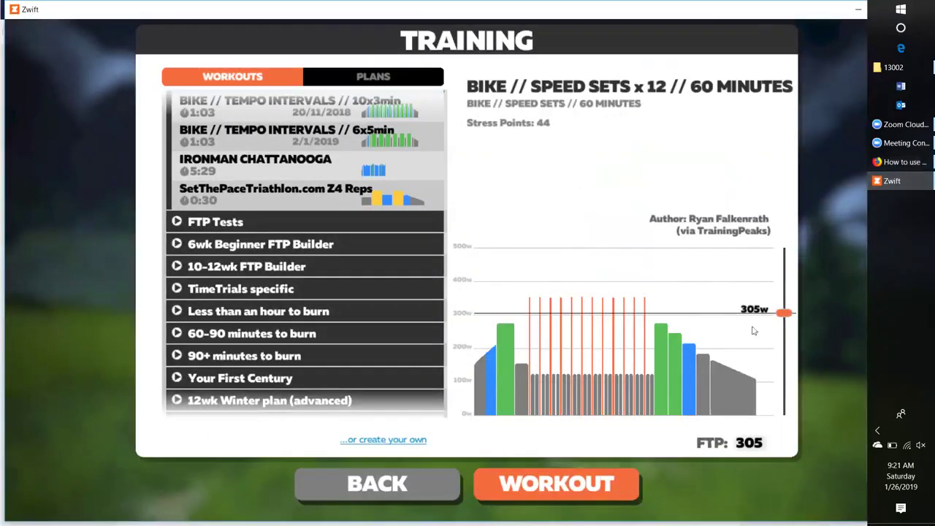
left_click(582, 483)
left_click(582, 479)
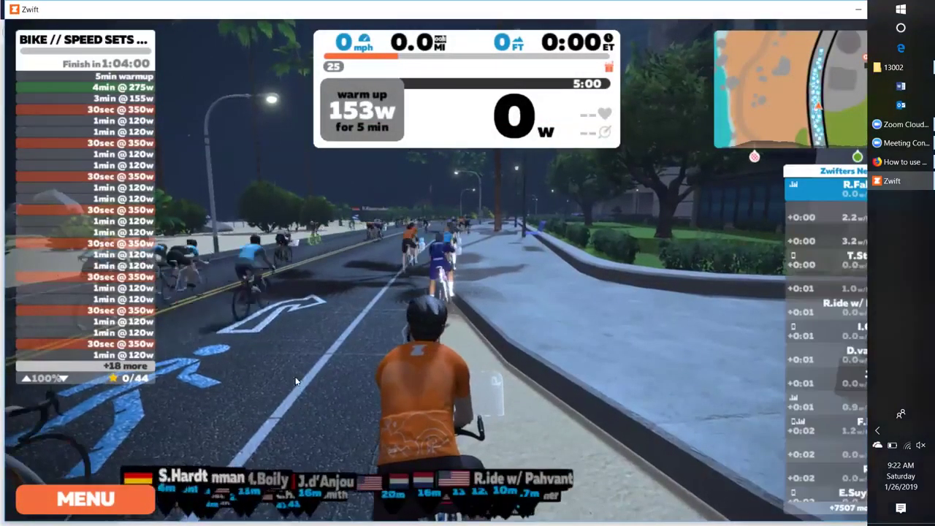
Pause the ride and open Zwift's settings to review the available options.
left_click(86, 498)
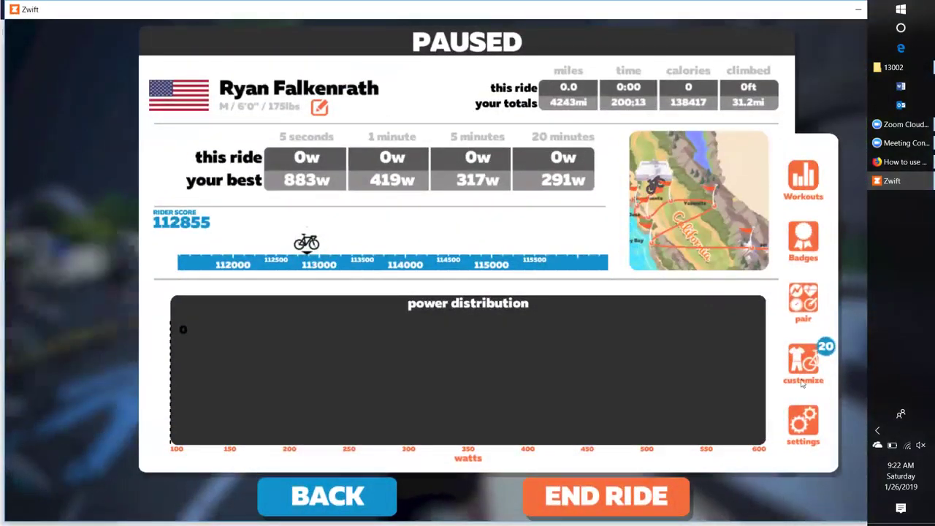
left_click(804, 423)
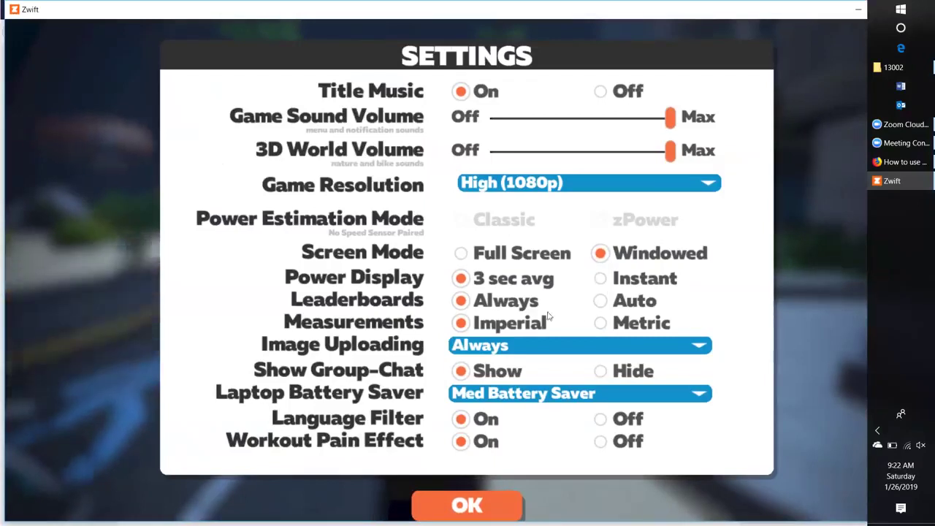
Leave the settings and the paused ride, and exit Zwift without saving the activity.
left_click(515, 505)
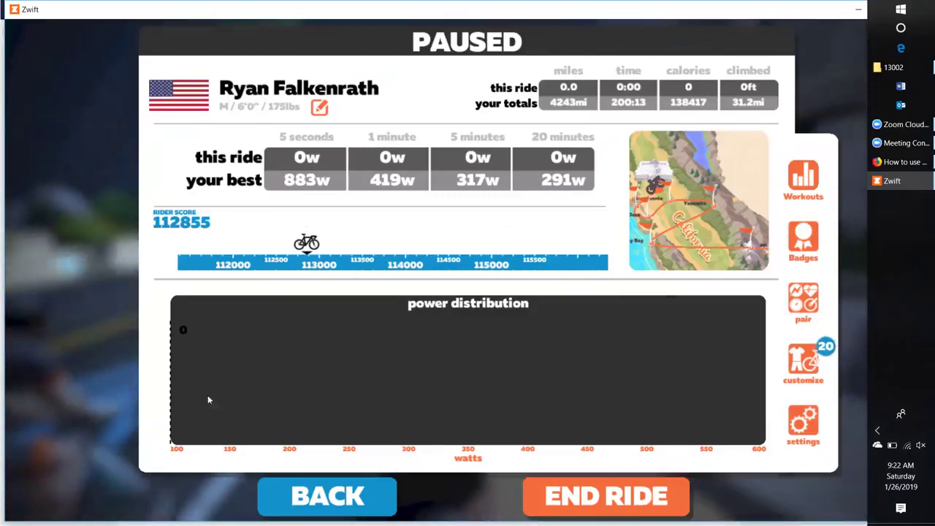
left_click(572, 487)
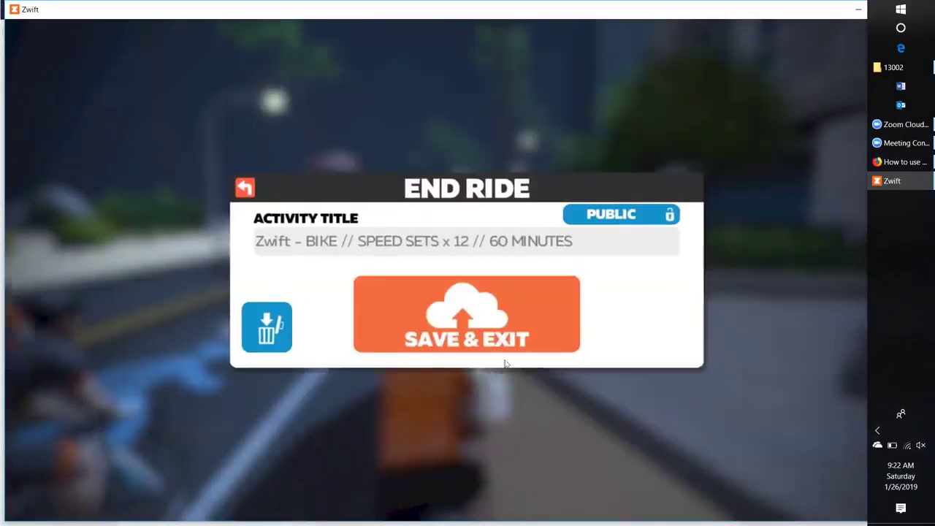
key("Escape")
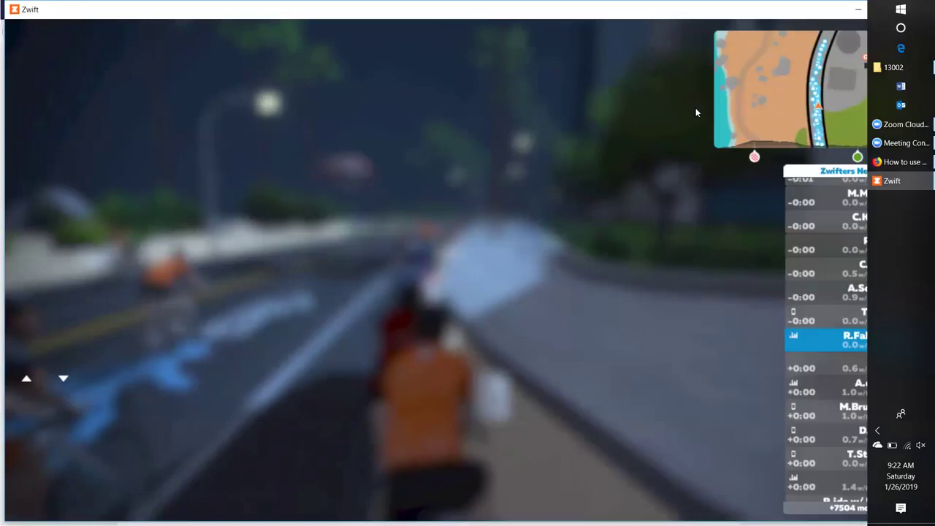
key("alt+F4")
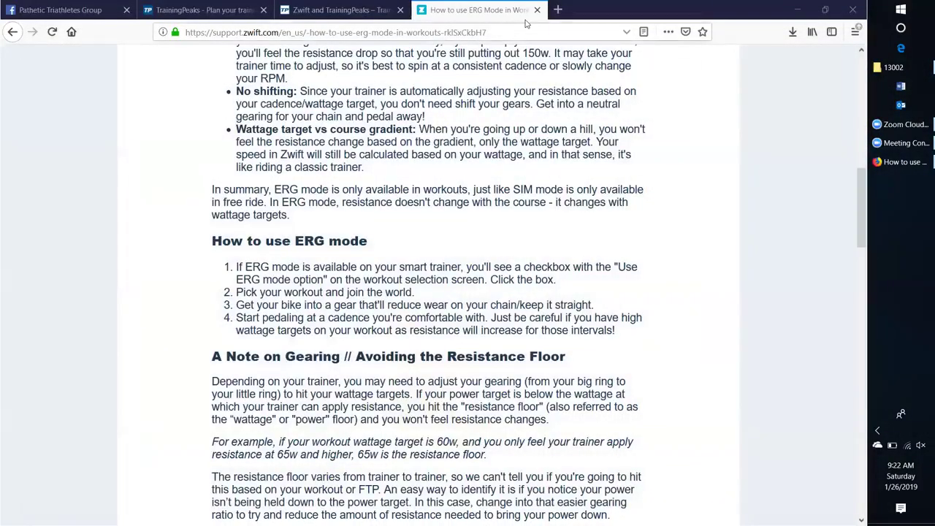
Return to the TrainingPeaks calendar in the browser and open the January 27 workout BIKE // SPEED SETS x 12 // 60 MINUTES.
left_click(309, 10)
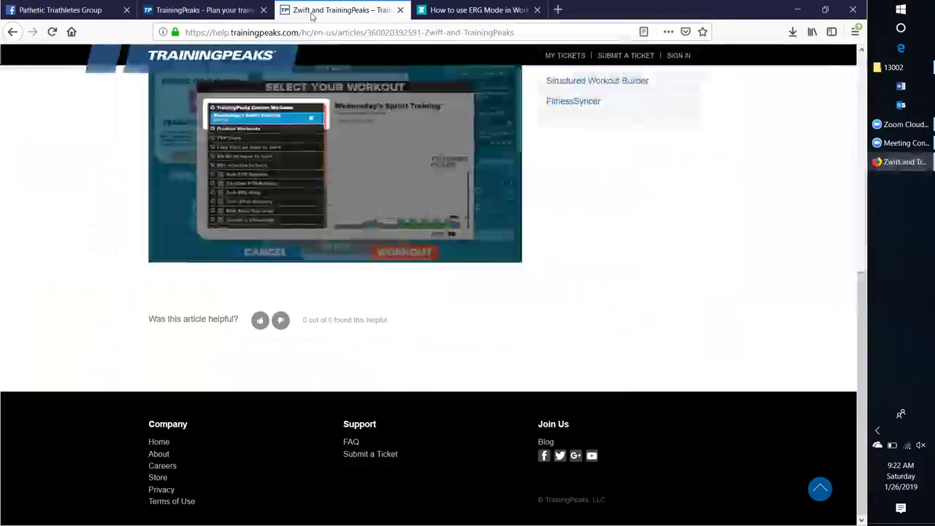
left_click(200, 10)
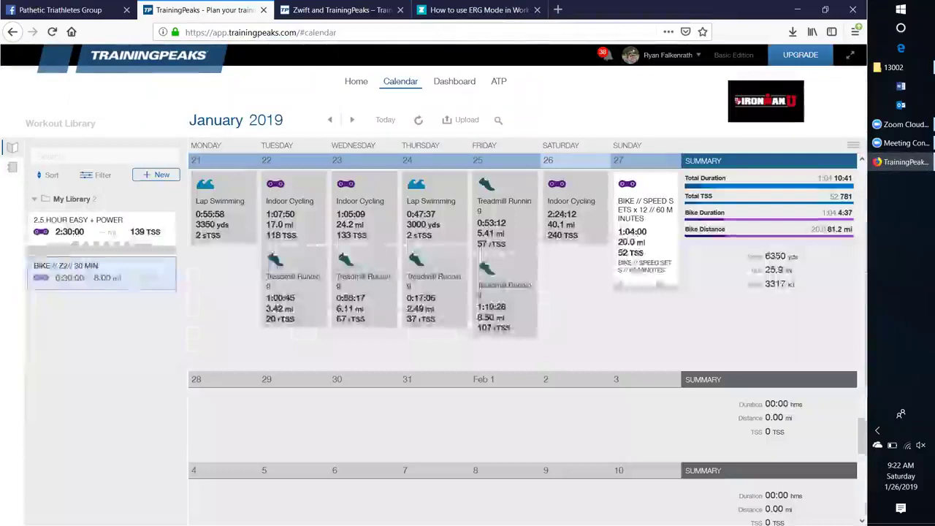
left_click(655, 222)
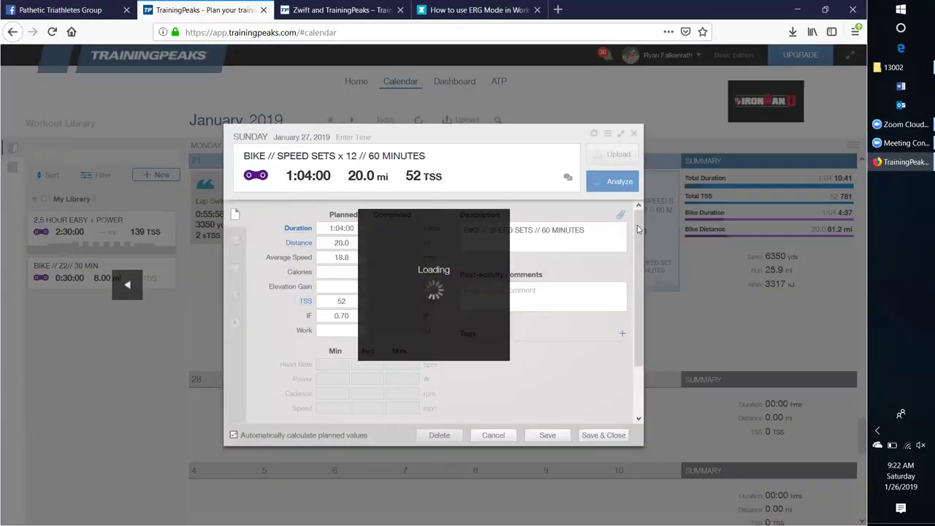
Review the ZWO files in Zwift's 13002 workouts folder alongside the TrainingPeaks workout, and inspect the ramp-down block in its structure graph.
left_click(893, 67)
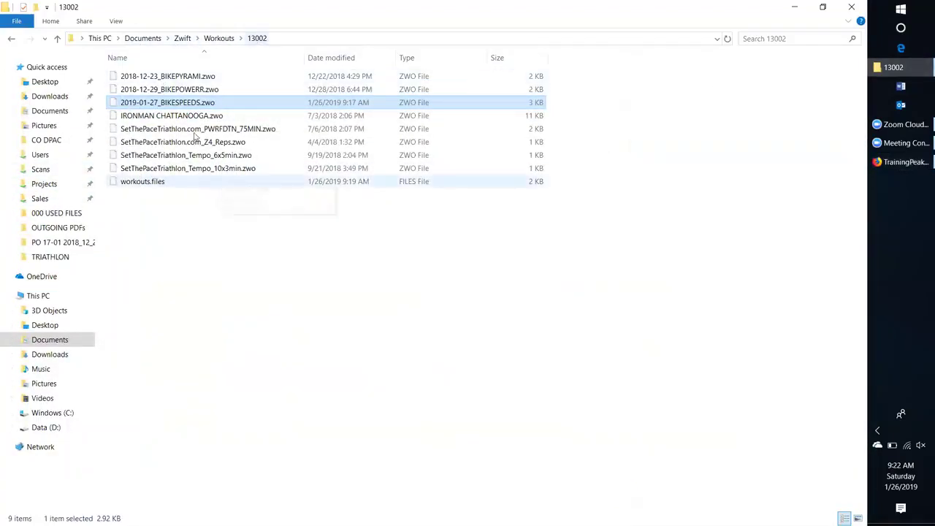
left_click(917, 162)
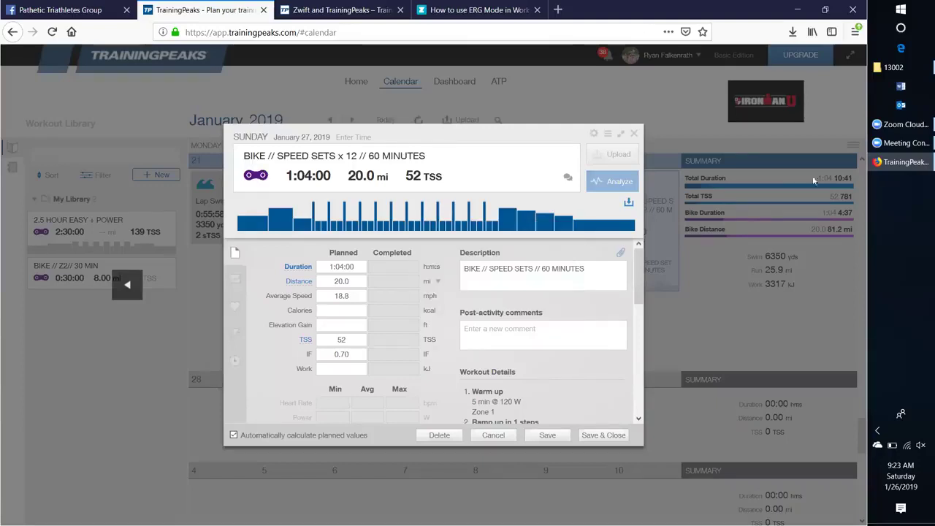
left_click(892, 70)
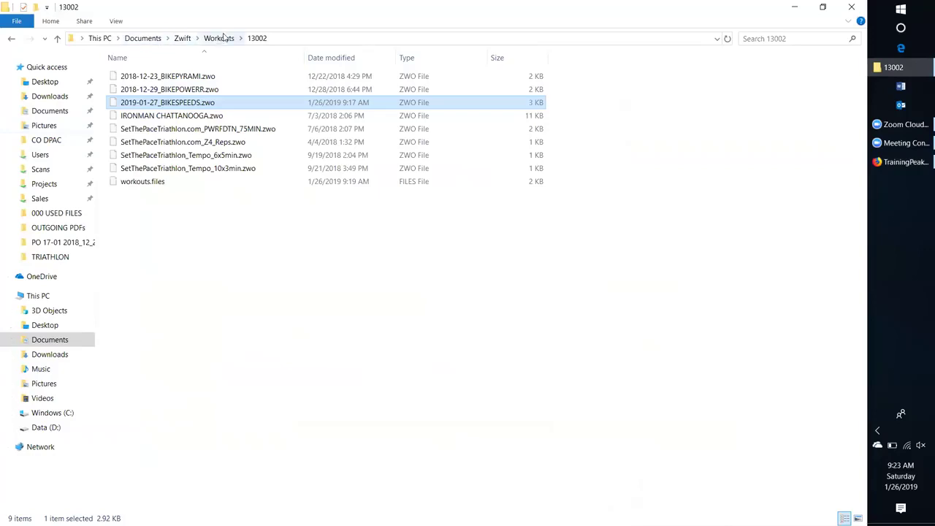
left_click(920, 162)
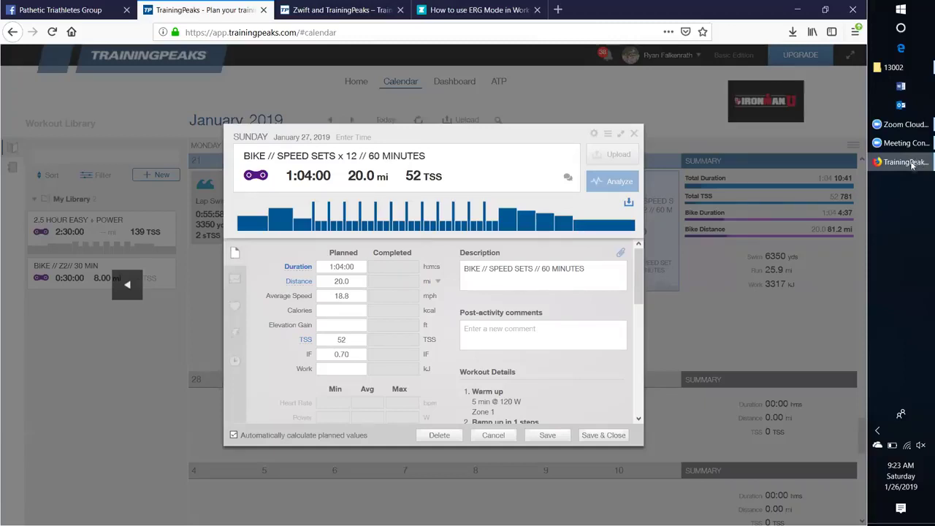
mouse_move(504, 193)
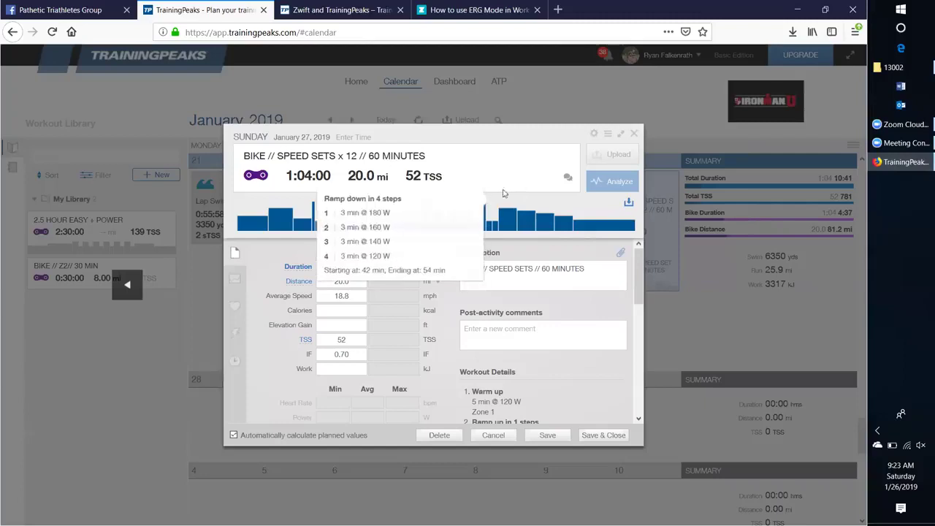